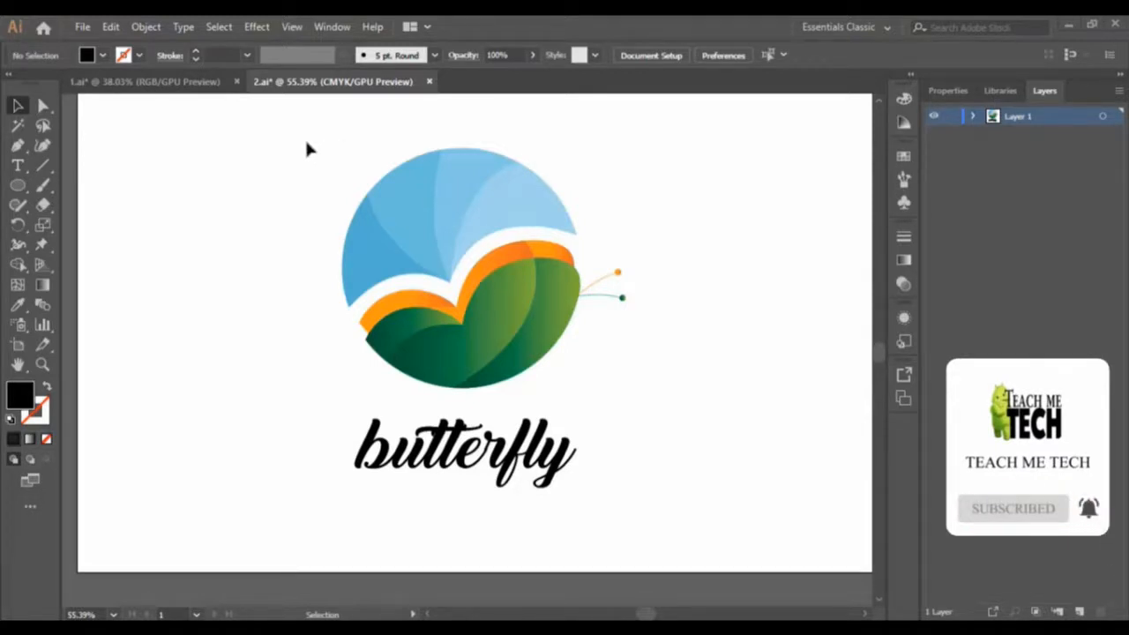
Step: Create a new 1920 x 1080 px landscape document from the Web-Large preset
{"action": "left_click", "coordinate": [82, 27]}
{"action": "left_click", "coordinate": [99, 49]}
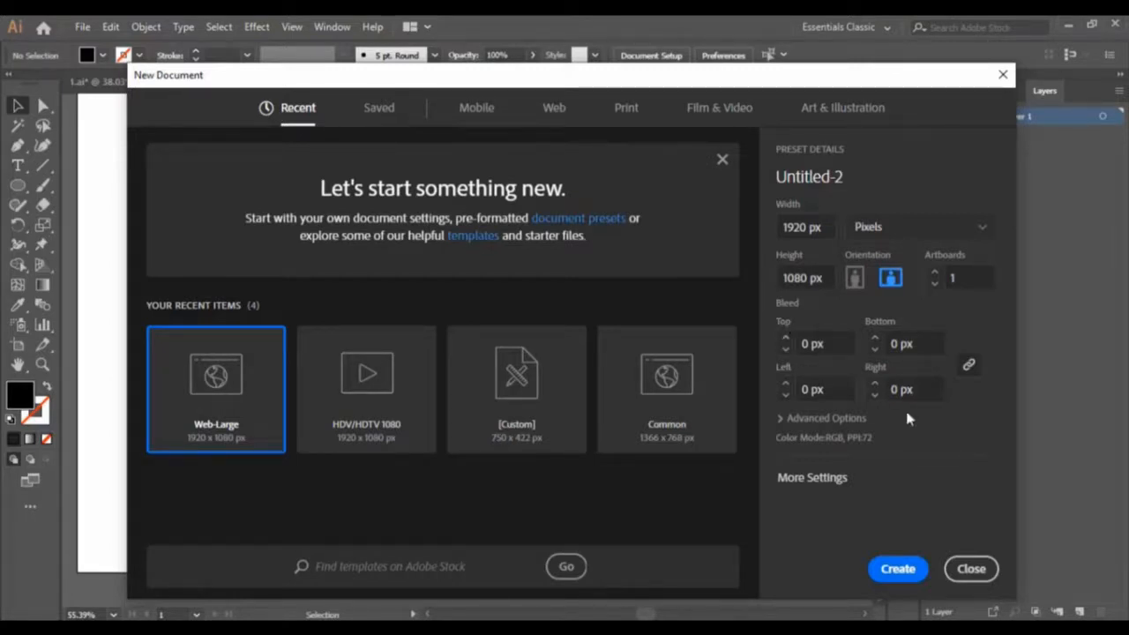
{"action": "left_click", "coordinate": [894, 568]}
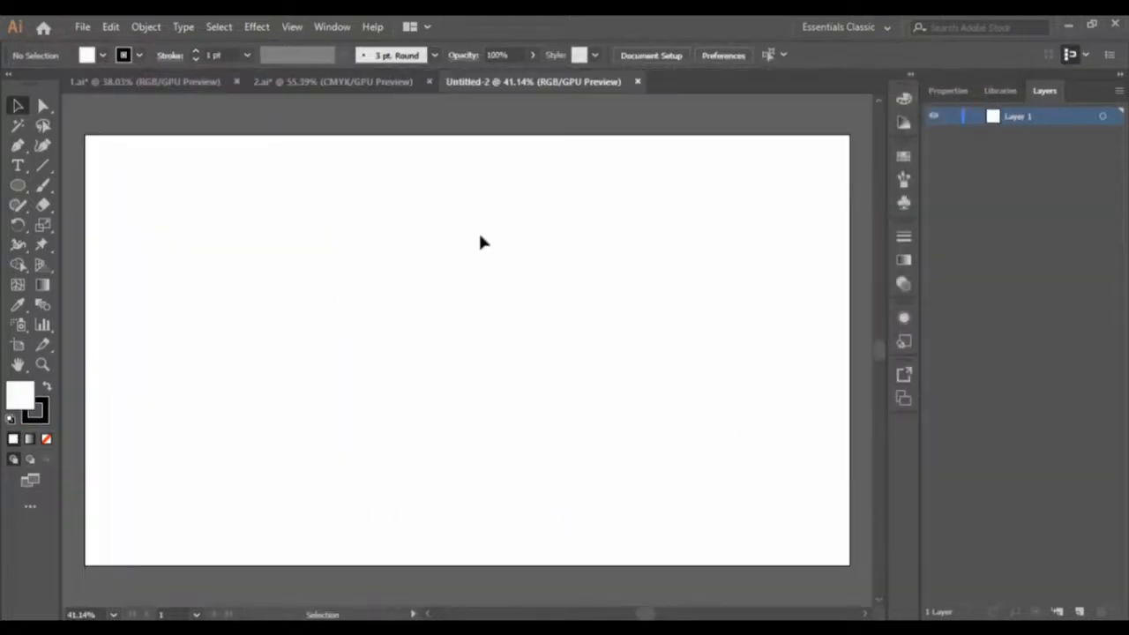
Step: Copy the row of six colour swatches from 1.ai into the new document
{"action": "left_click", "coordinate": [151, 81]}
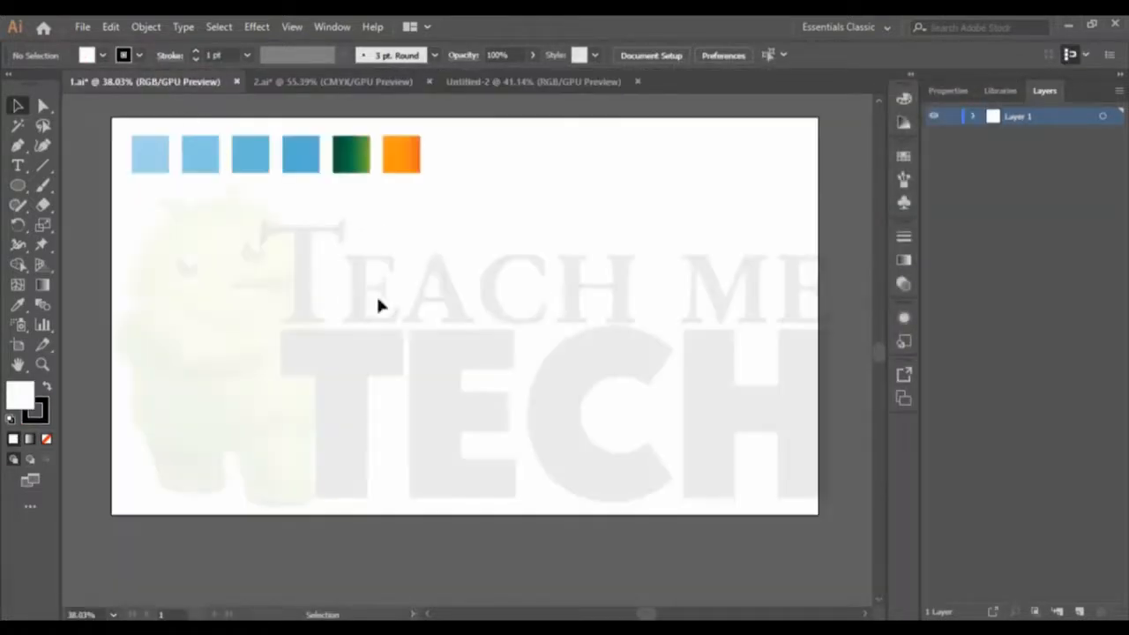
{"action": "left_click_drag", "start_coordinate": [399, 196], "coordinate": [156, 164]}
{"action": "left_click_drag", "start_coordinate": [391, 164], "coordinate": [386, 192]}
{"action": "scroll", "coordinate": [397, 208], "scroll_direction": "up", "scroll_amount": 1}
{"action": "left_click", "coordinate": [447, 273]}
Step: Position the pasted swatch row just inside the upper-left corner of the artboard and deselect it
{"action": "left_click_drag", "start_coordinate": [460, 201], "coordinate": [118, 225]}
{"action": "left_click_drag", "start_coordinate": [411, 228], "coordinate": [411, 144]}
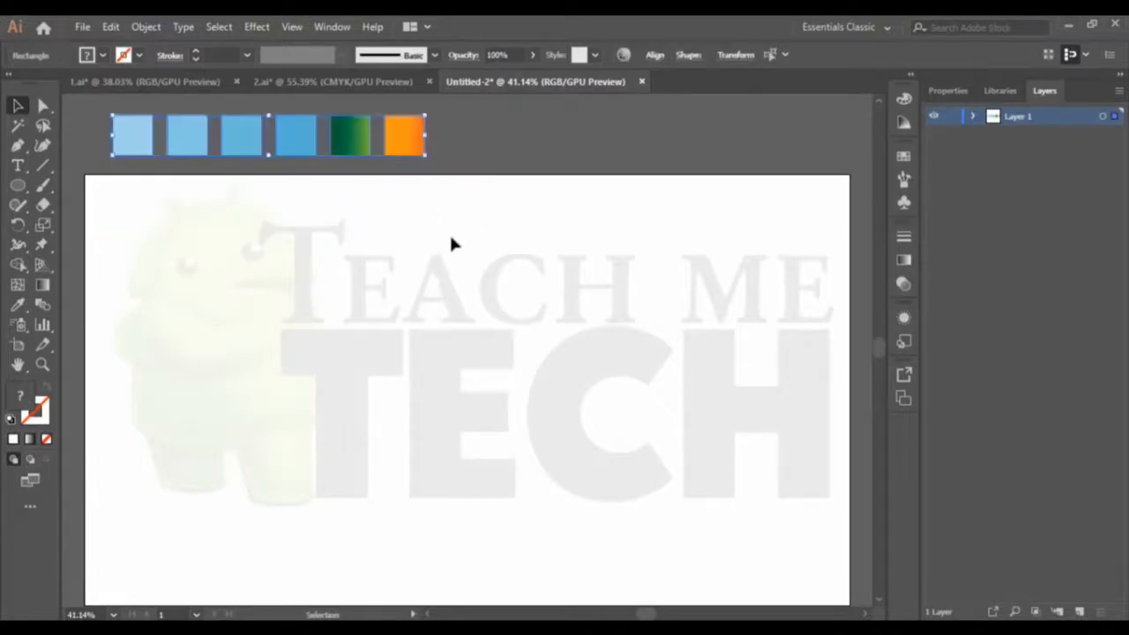
{"action": "left_click", "coordinate": [452, 238]}
{"action": "scroll", "coordinate": [431, 286], "scroll_direction": "up", "scroll_amount": 2}
{"action": "scroll", "coordinate": [432, 293], "scroll_direction": "down", "scroll_amount": 2}
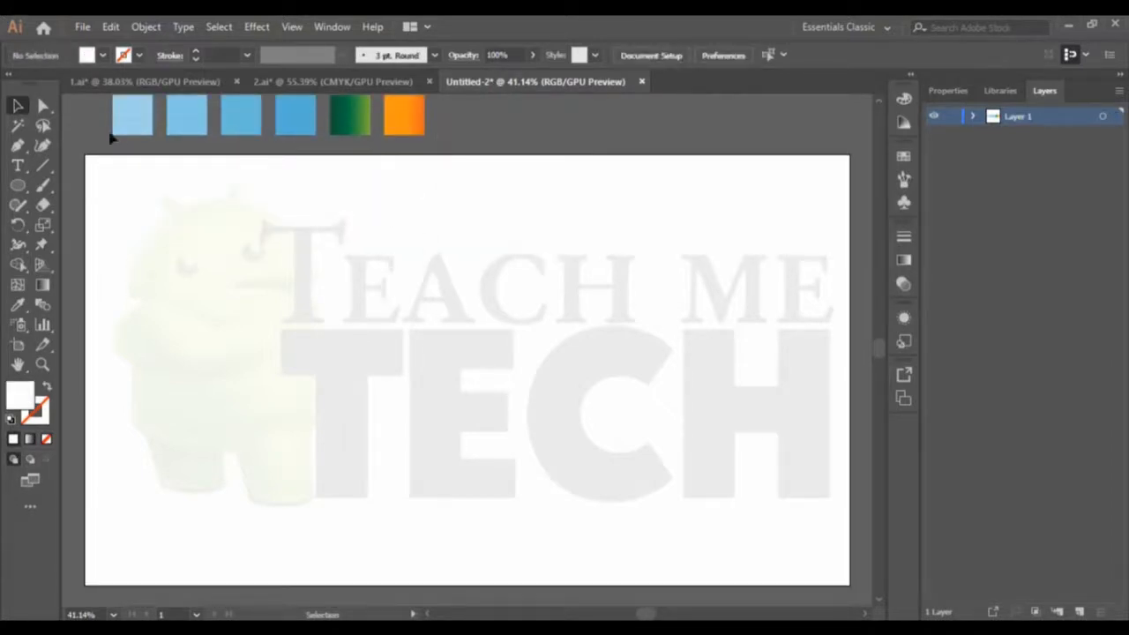
{"action": "left_click_drag", "start_coordinate": [111, 138], "coordinate": [402, 201]}
{"action": "scroll", "coordinate": [516, 256], "scroll_direction": "down", "scroll_amount": 1}
{"action": "left_click", "coordinate": [506, 259]}
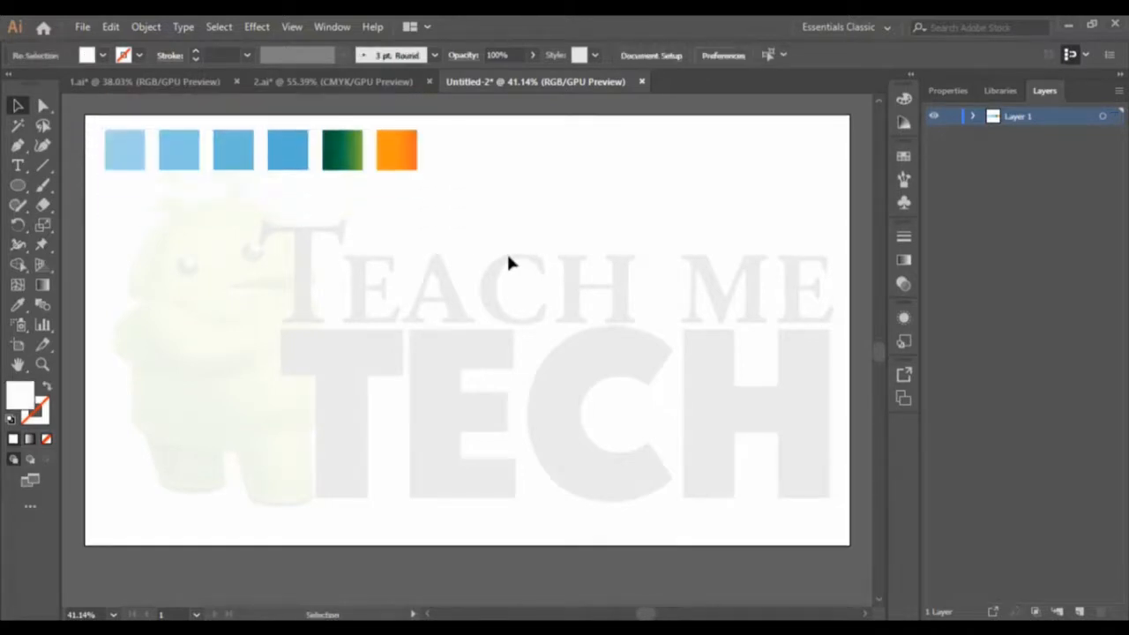
Step: Draw a large circle in the middle area of the artboard with the Ellipse tool
{"action": "left_click", "coordinate": [42, 364]}
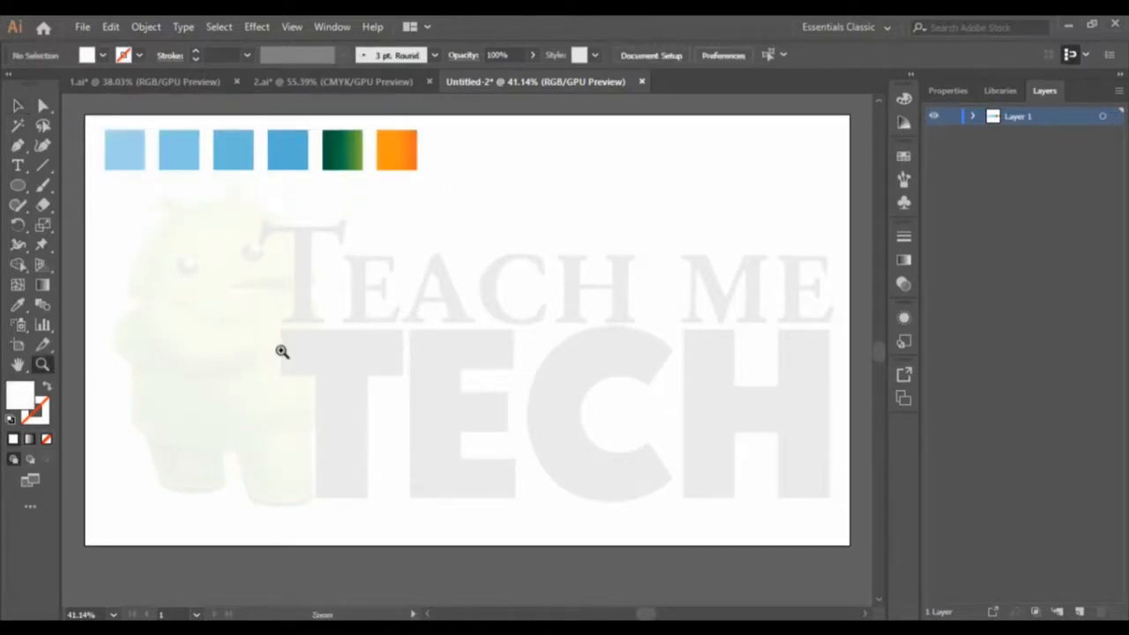
{"action": "left_click_drag", "start_coordinate": [407, 335], "coordinate": [439, 305]}
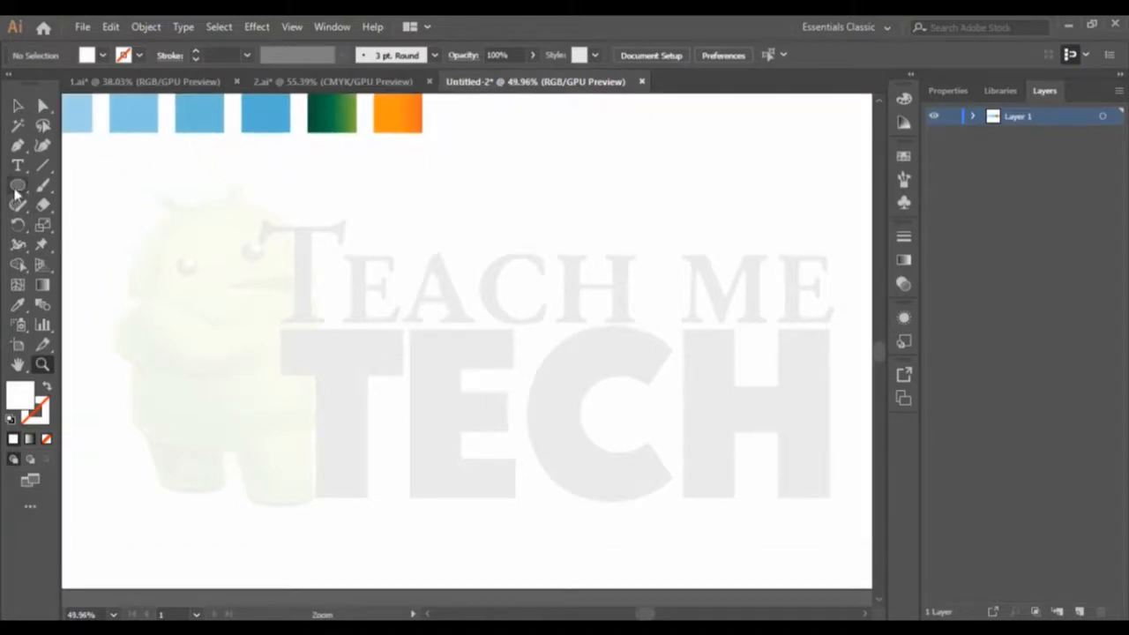
{"action": "left_click_drag", "start_coordinate": [15, 192], "coordinate": [114, 227]}
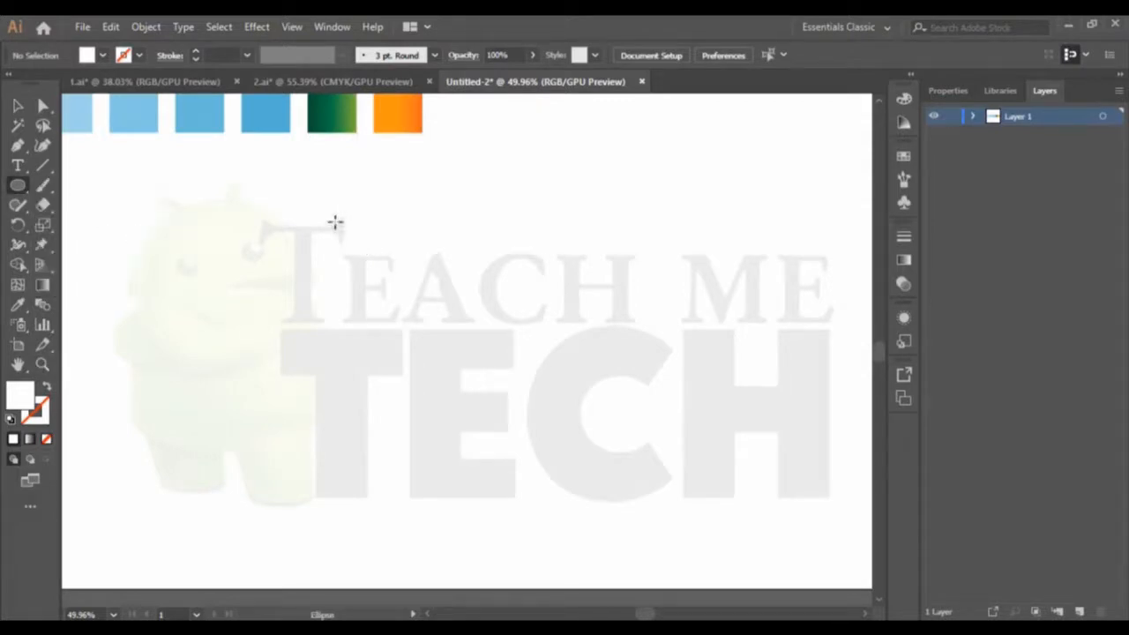
{"action": "left_click_drag", "start_coordinate": [333, 221], "coordinate": [650, 507]}
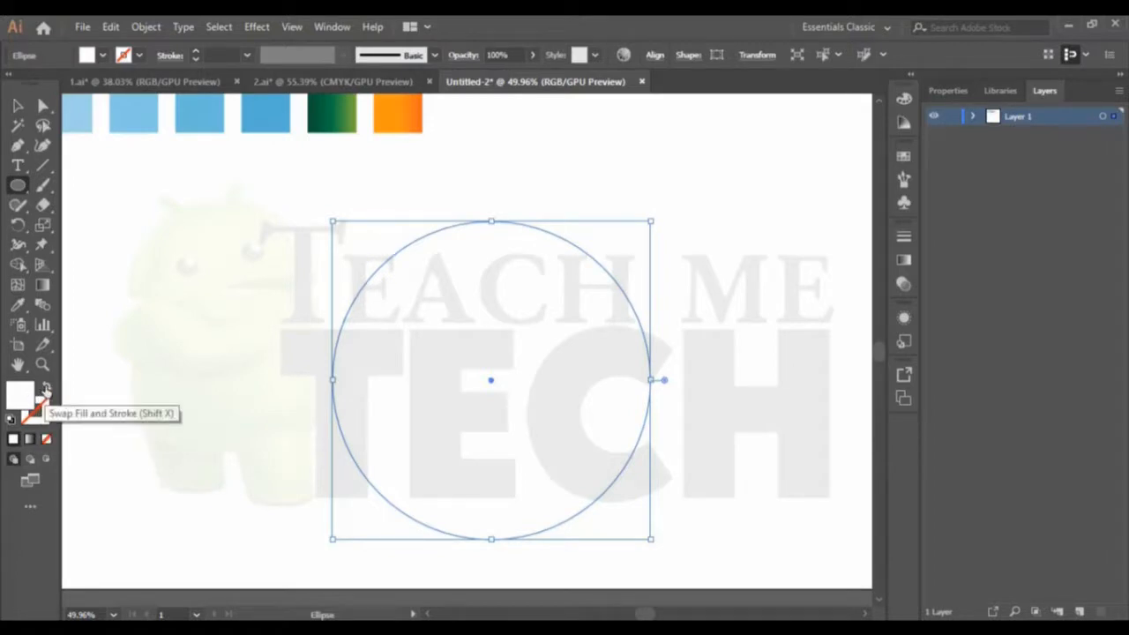
Step: Remove the circle's fill and give it a black stroke with the hex value 000000
{"action": "left_click", "coordinate": [47, 388]}
{"action": "left_click", "coordinate": [48, 418]}
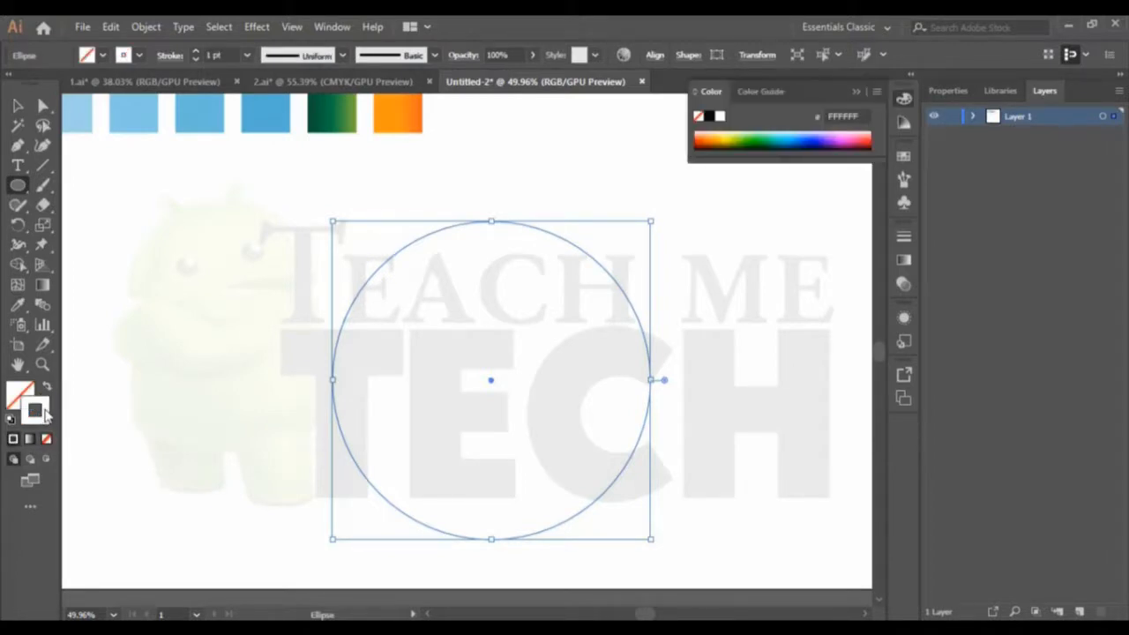
{"action": "double_click", "coordinate": [40, 414]}
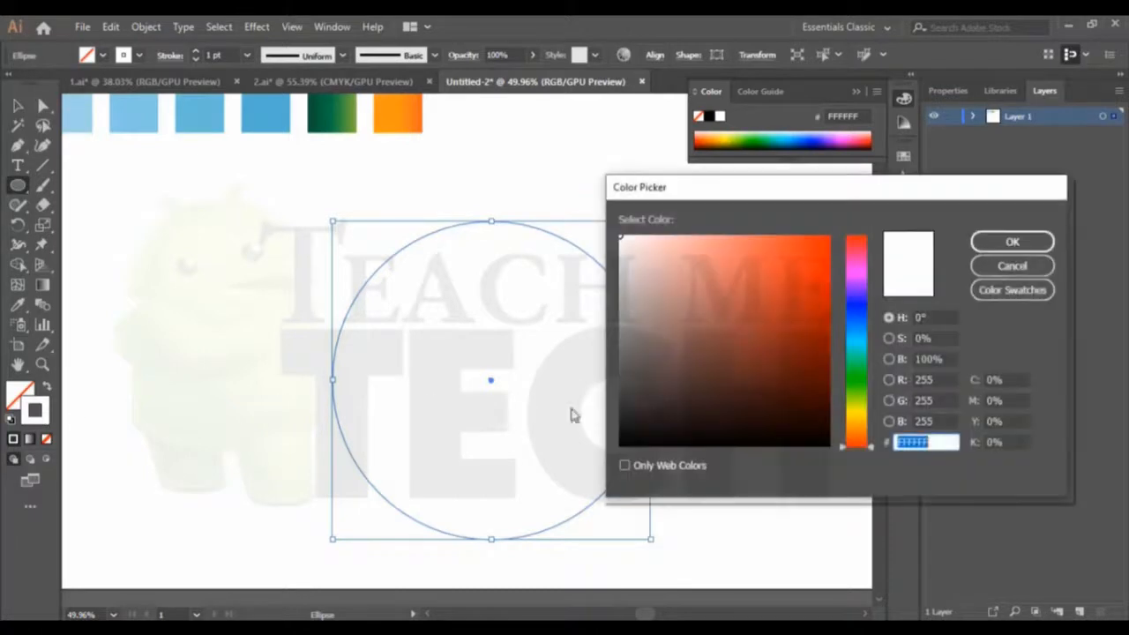
{"action": "type", "text": "000000"}
{"action": "left_click", "coordinate": [994, 250]}
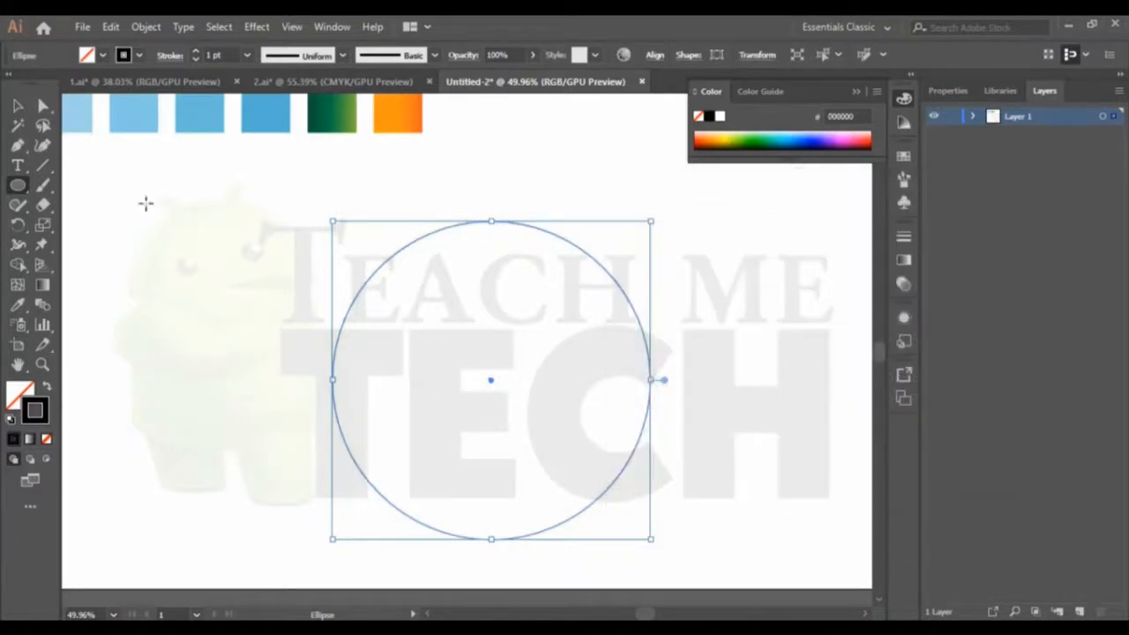
Step: Move the circle to the centre of the artboard and deselect it
{"action": "left_click", "coordinate": [17, 106]}
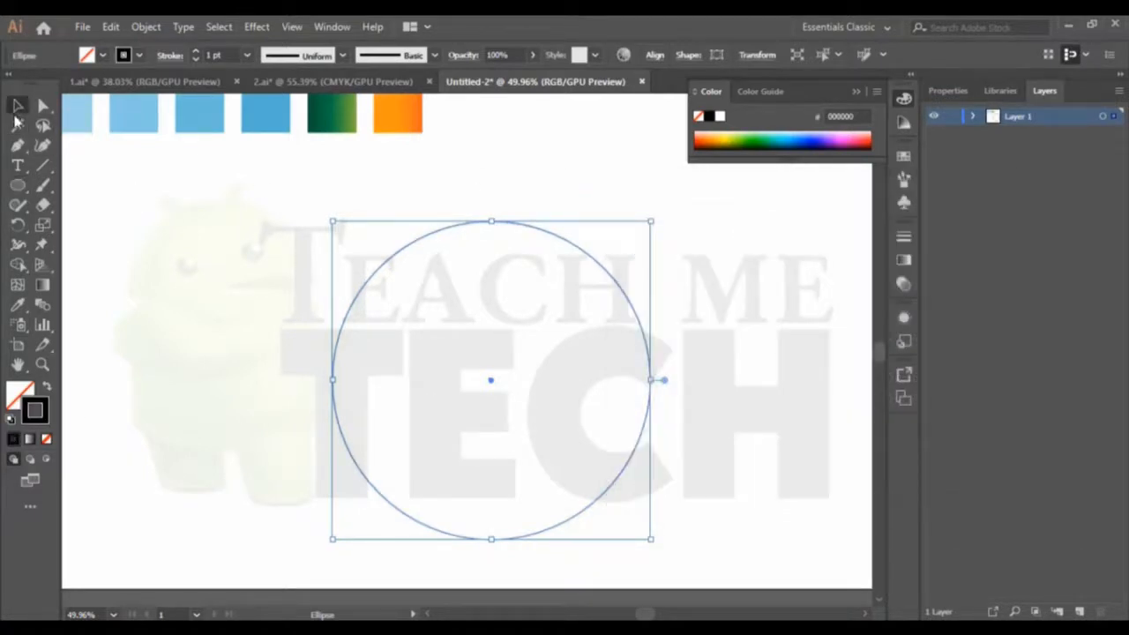
{"action": "left_click", "coordinate": [721, 300]}
{"action": "left_click_drag", "start_coordinate": [604, 272], "coordinate": [574, 257]}
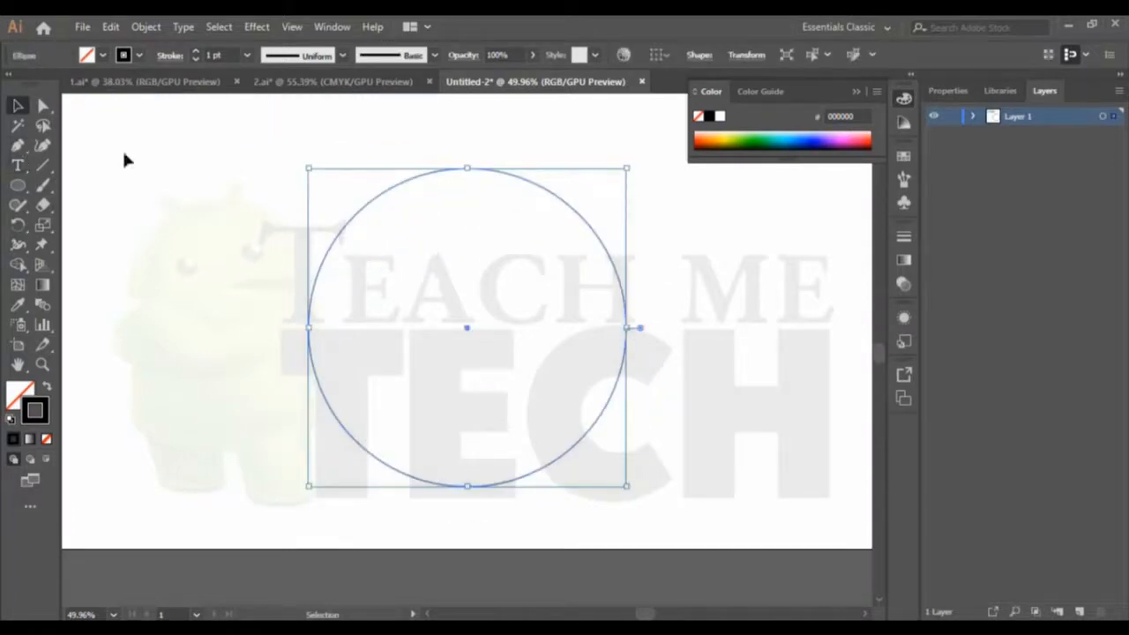
{"action": "left_click", "coordinate": [191, 208]}
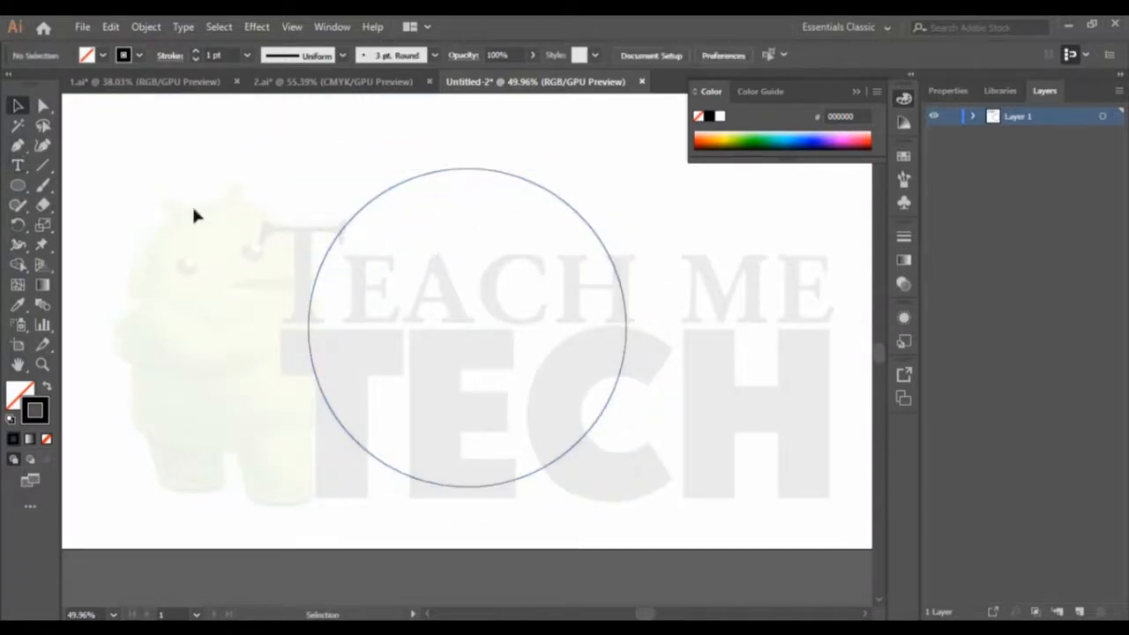
Step: Draw a two-arched Pen path across the circle, from its lower-left edge through a sharp low point near the middle to its right edge
{"action": "left_click", "coordinate": [19, 145]}
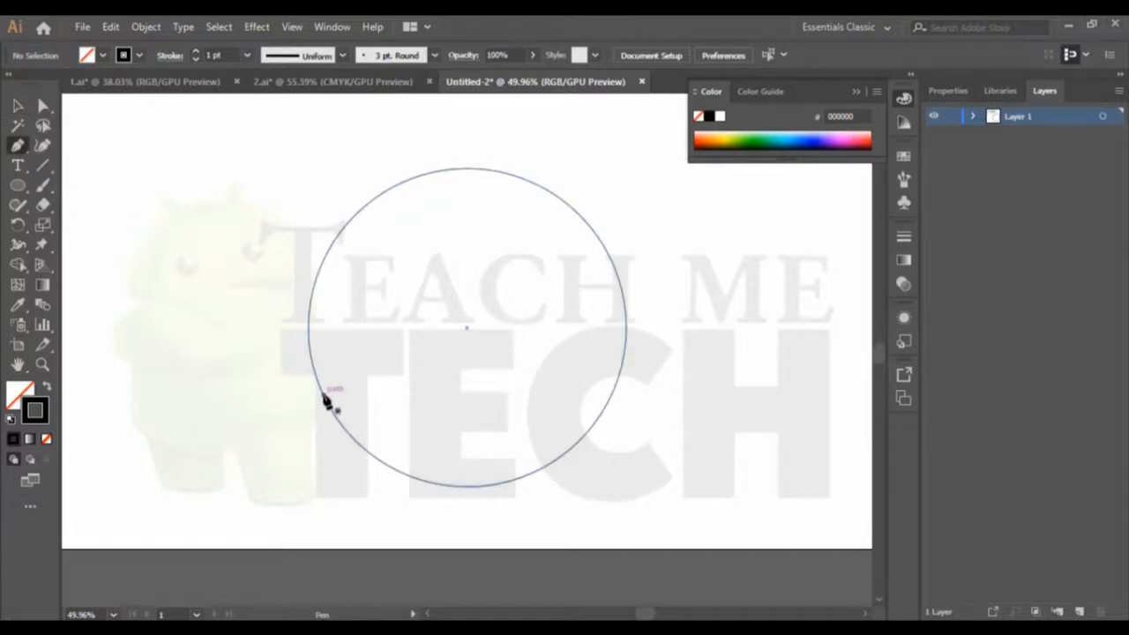
{"action": "left_click", "coordinate": [326, 396]}
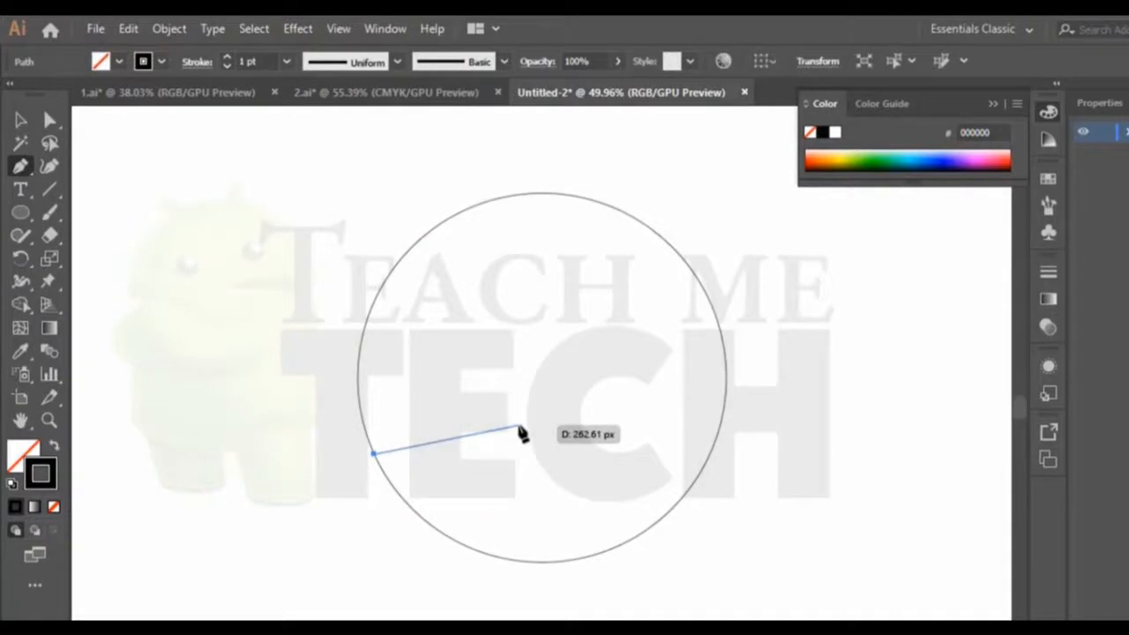
{"action": "left_click_drag", "start_coordinate": [519, 427], "coordinate": [617, 482]}
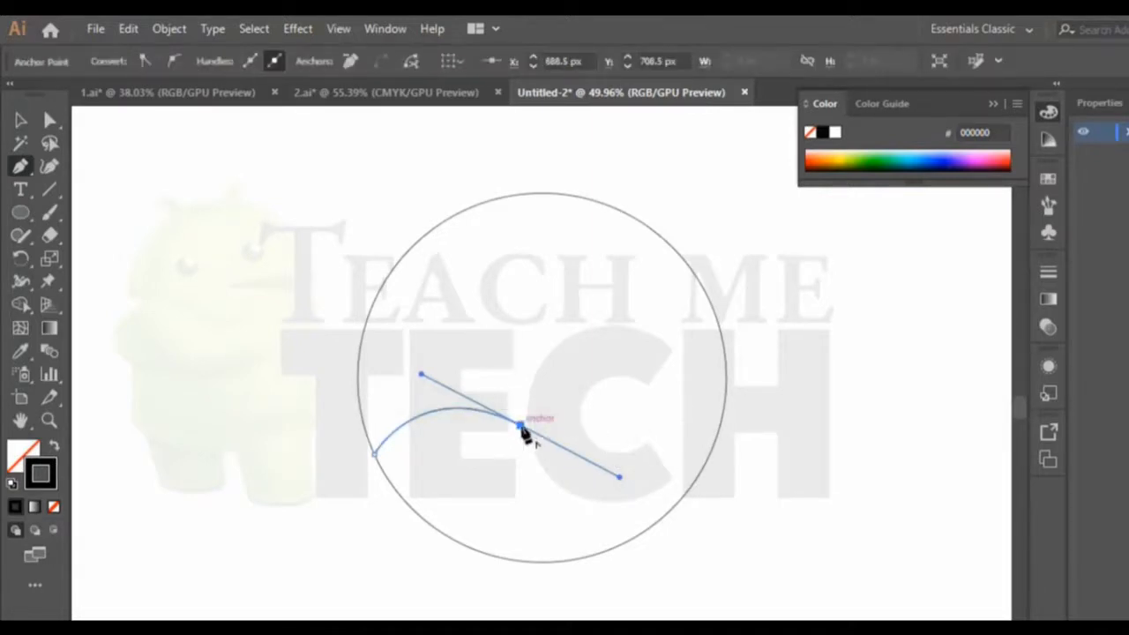
{"action": "left_click_drag", "start_coordinate": [523, 430], "coordinate": [728, 390]}
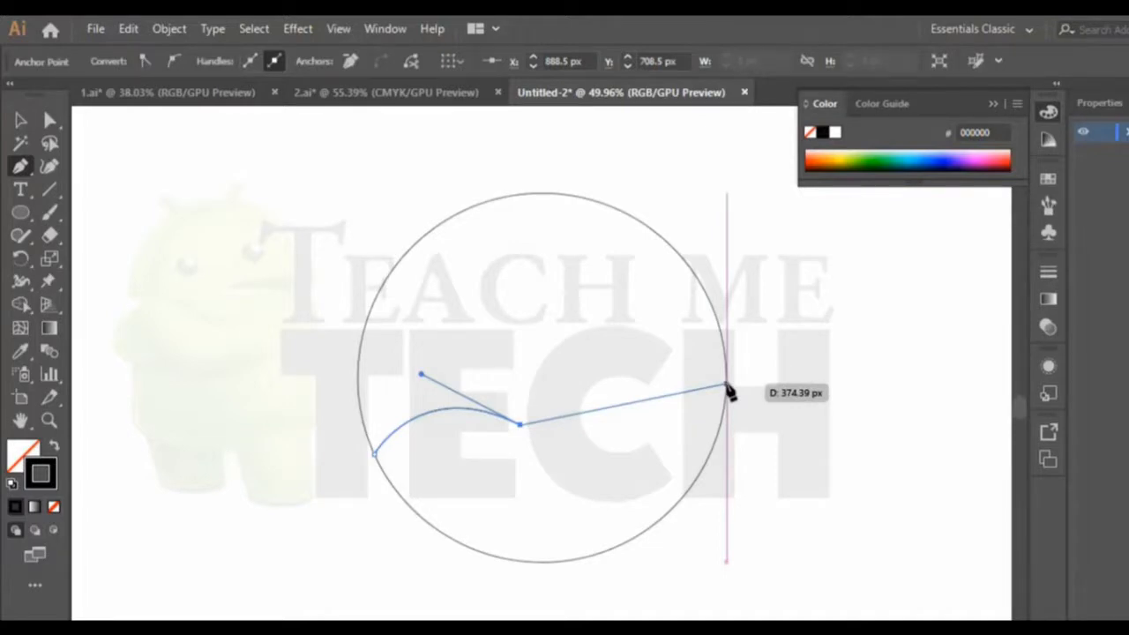
{"action": "left_click_drag", "start_coordinate": [729, 390], "coordinate": [729, 390]}
{"action": "left_click_drag", "start_coordinate": [727, 387], "coordinate": [879, 473]}
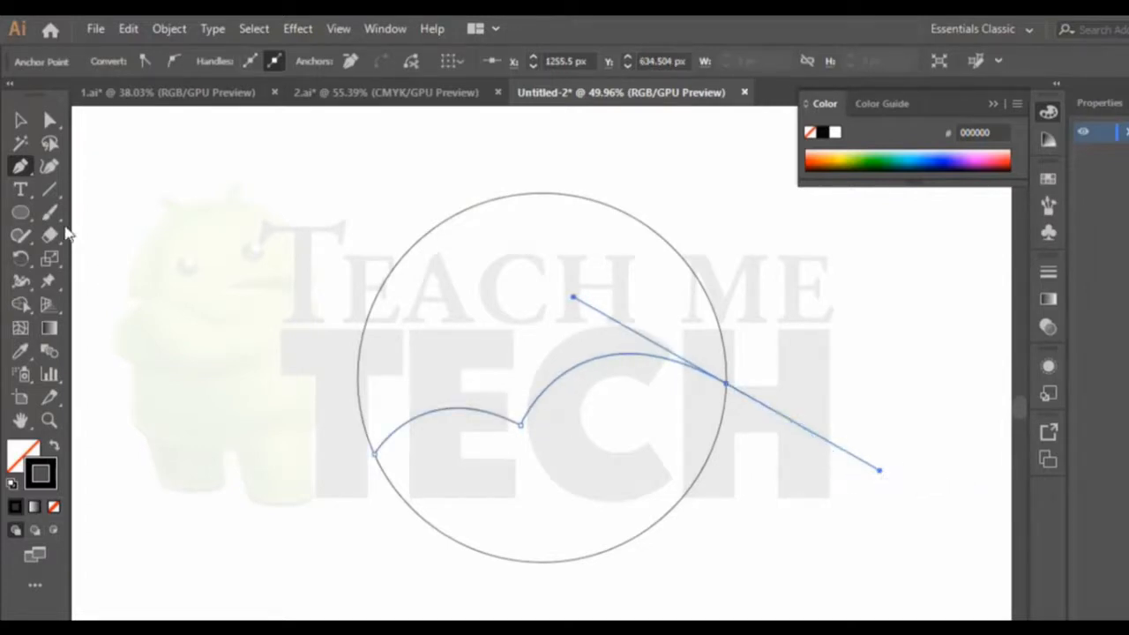
{"action": "left_click", "coordinate": [20, 120]}
{"action": "left_click", "coordinate": [874, 503]}
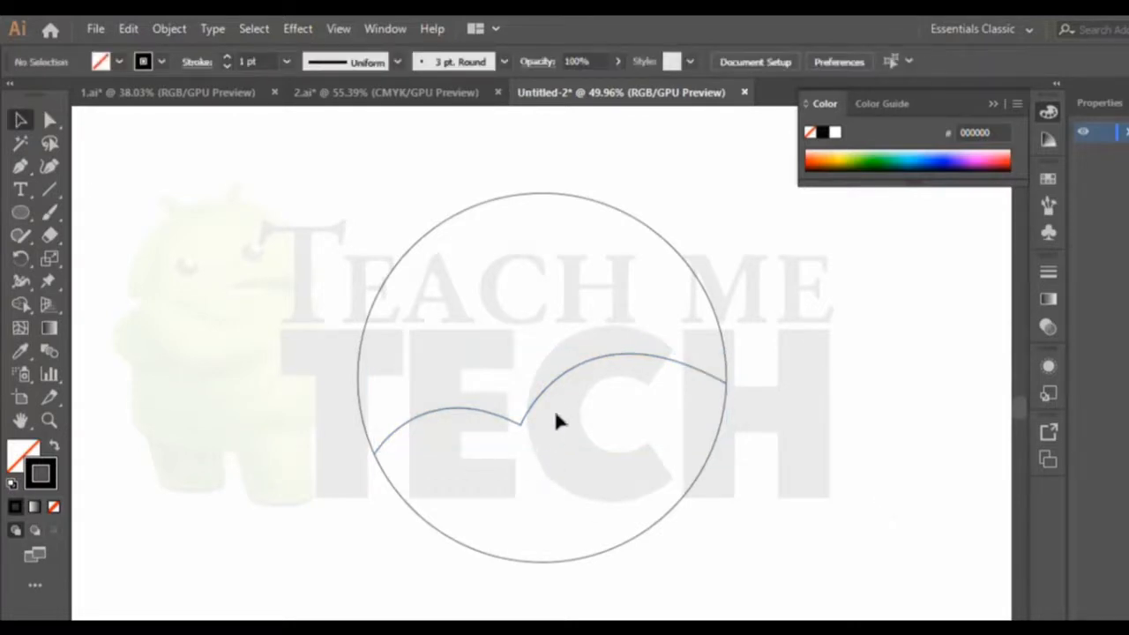
Step: Duplicate the arched path about 29 px straight above the original and stretch the copy's left end out to the circle's edge
{"action": "left_click", "coordinate": [565, 377]}
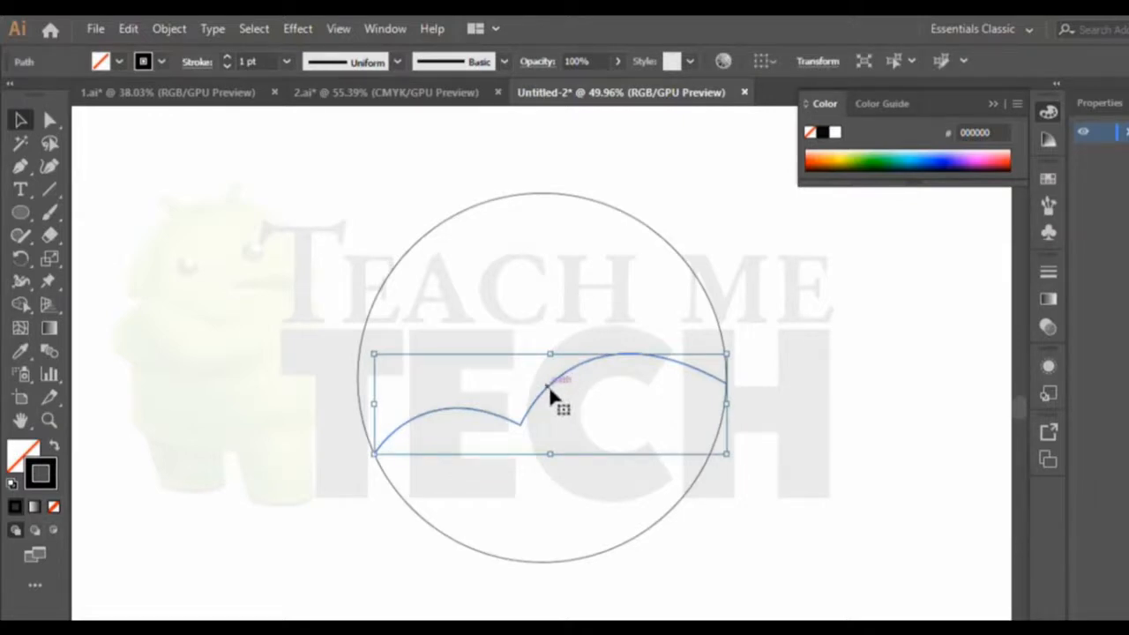
{"action": "left_click_drag", "start_coordinate": [549, 386], "coordinate": [547, 378]}
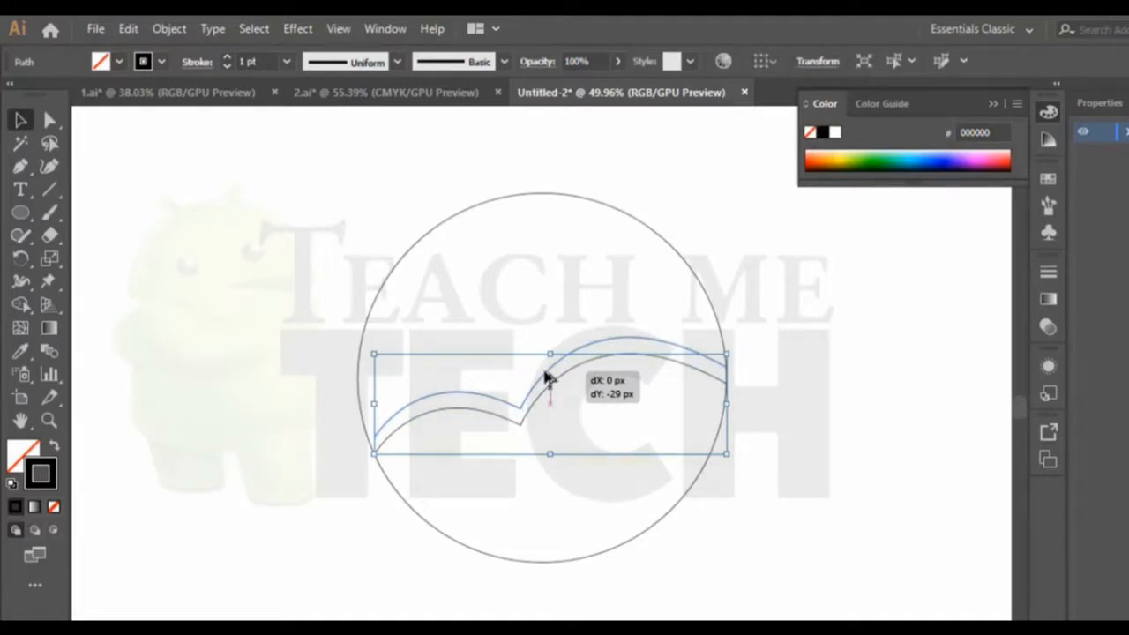
{"action": "left_click_drag", "start_coordinate": [547, 378], "coordinate": [547, 377]}
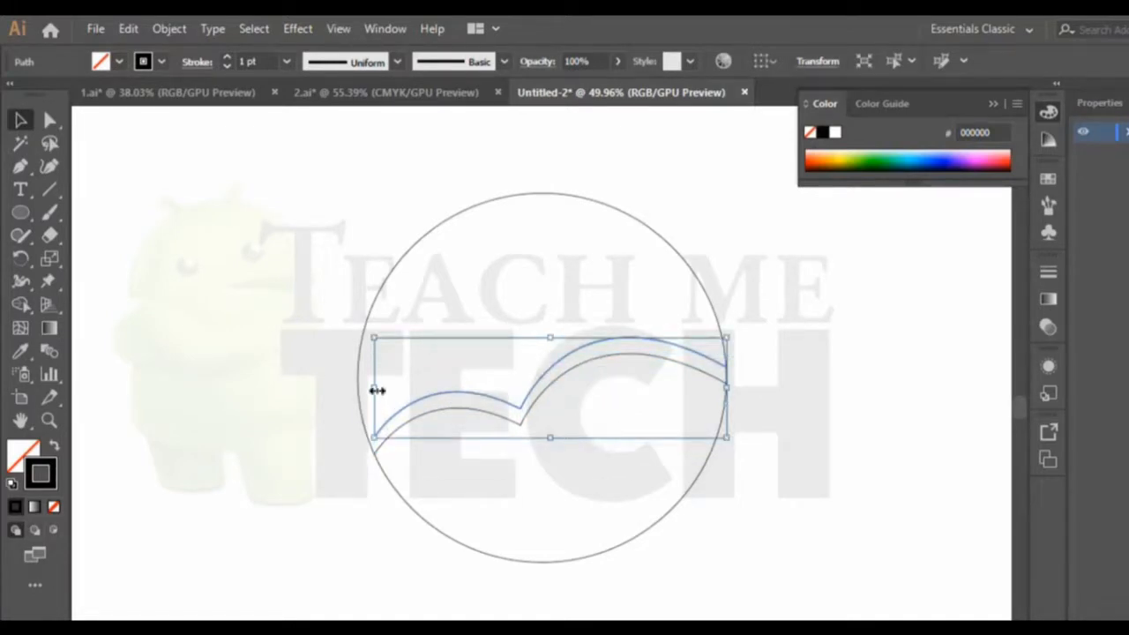
{"action": "left_click_drag", "start_coordinate": [371, 396], "coordinate": [365, 395]}
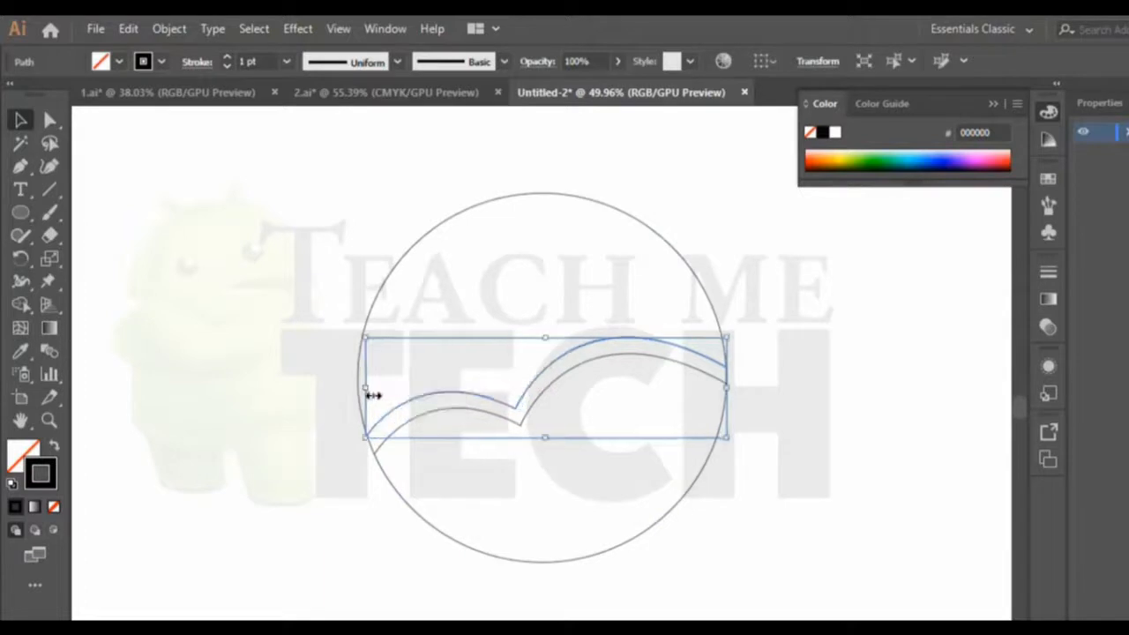
{"action": "left_click", "coordinate": [827, 419]}
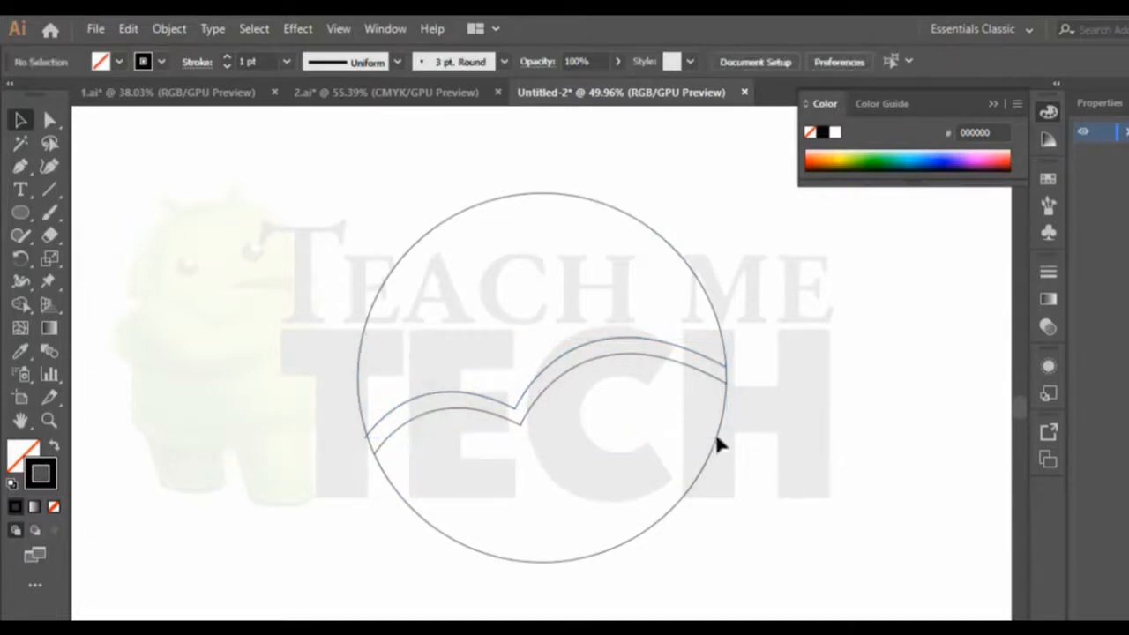
Step: Nudge the lower arched path downward to widen the band between the two paths
{"action": "left_click", "coordinate": [602, 366]}
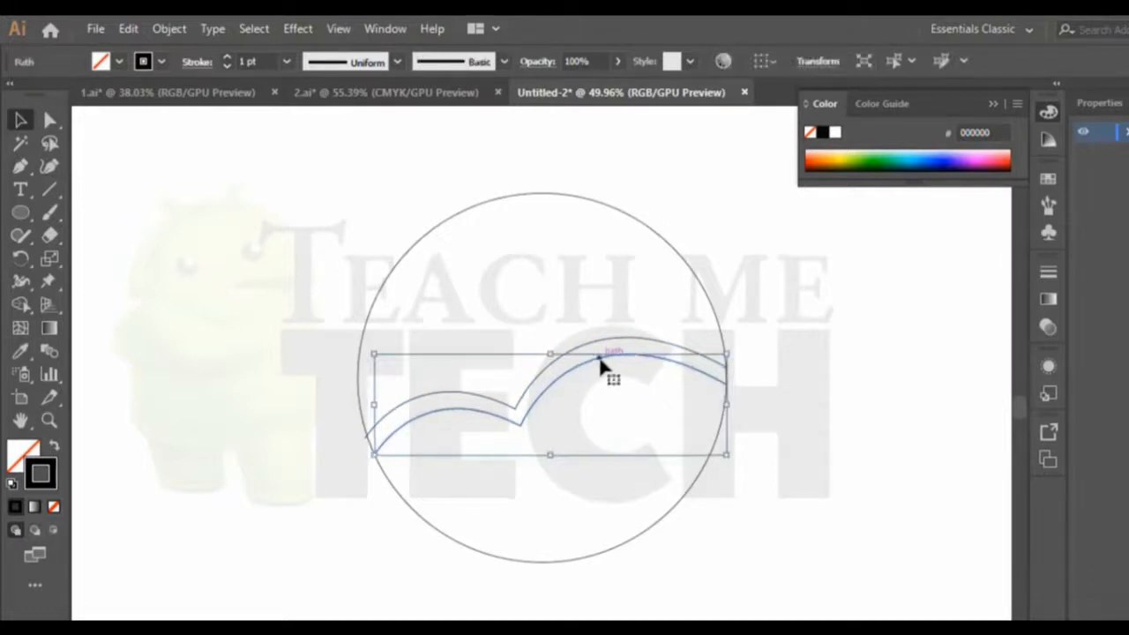
{"action": "key", "text": "Down"}
{"action": "key", "text": "Down"}
{"action": "key", "text": "Down"}
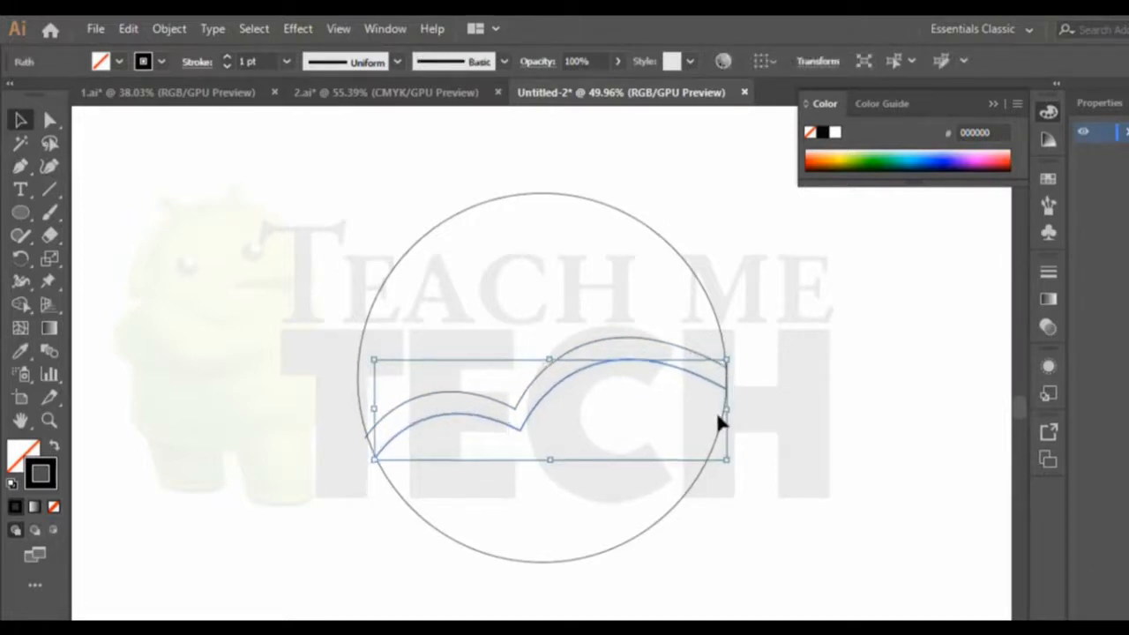
{"action": "left_click", "coordinate": [788, 389]}
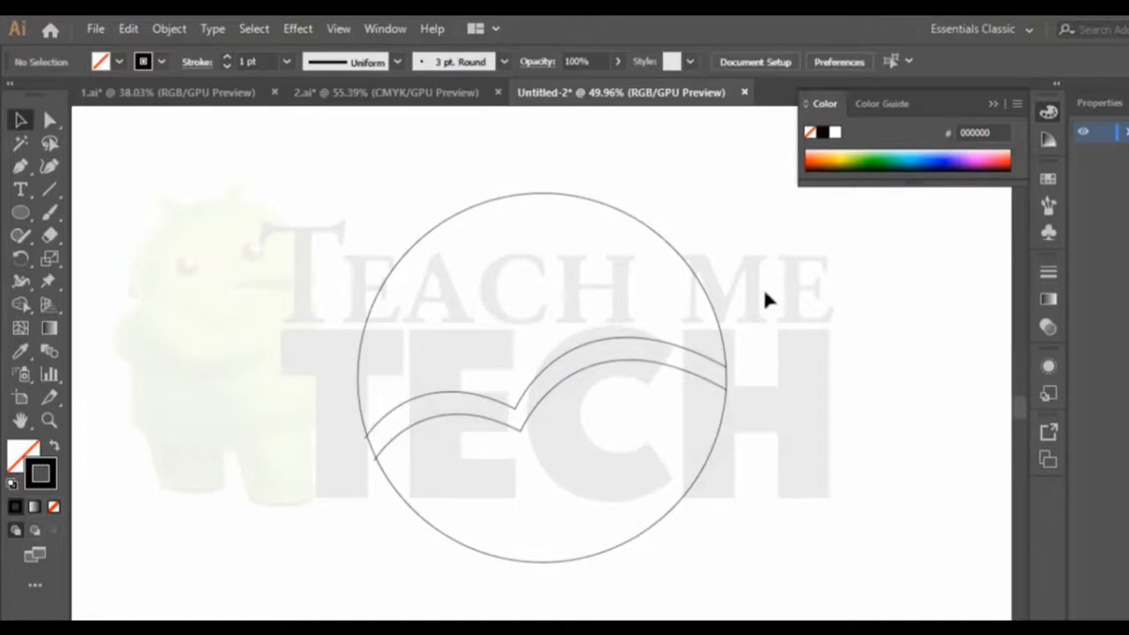
{"action": "left_click_drag", "start_coordinate": [785, 275], "coordinate": [351, 492]}
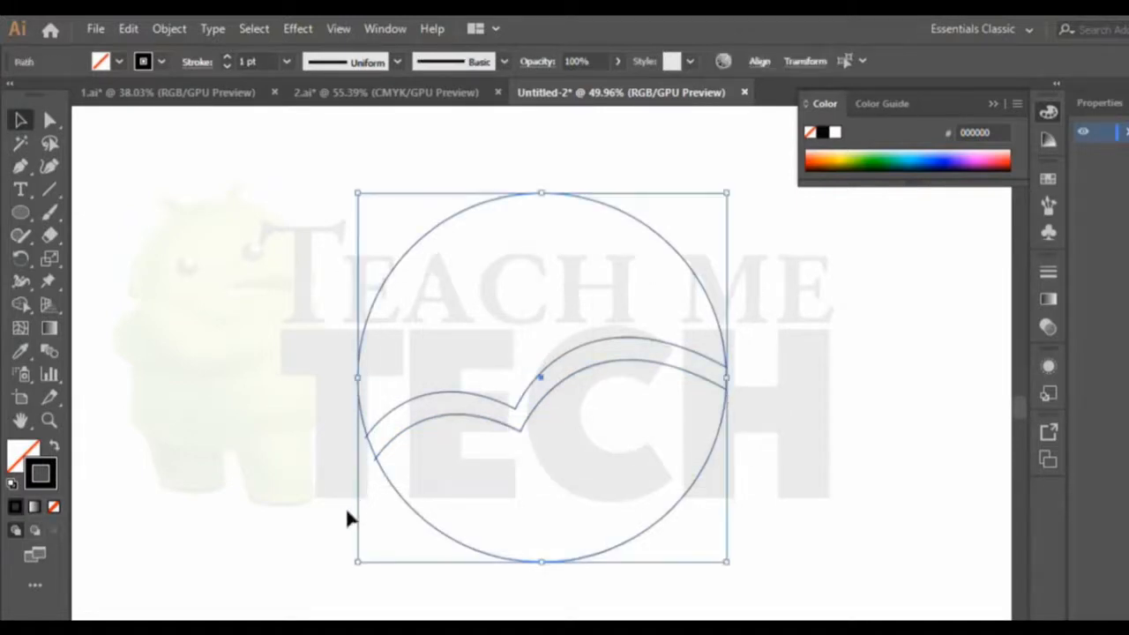
{"action": "left_click", "coordinate": [769, 429]}
{"action": "left_click", "coordinate": [706, 385]}
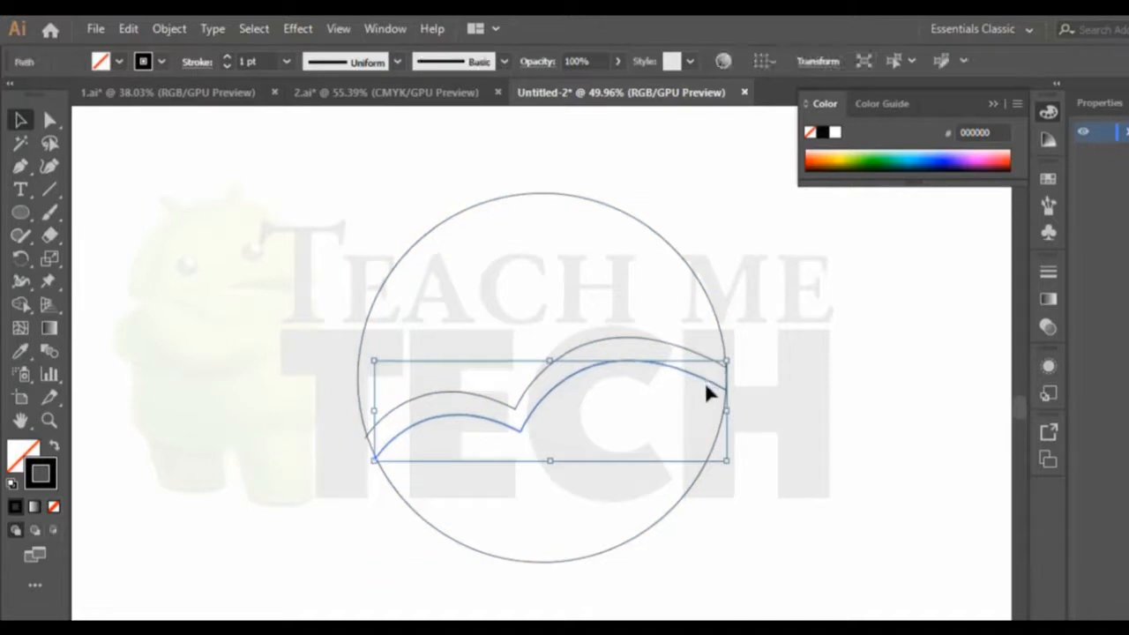
{"action": "left_click", "coordinate": [779, 335]}
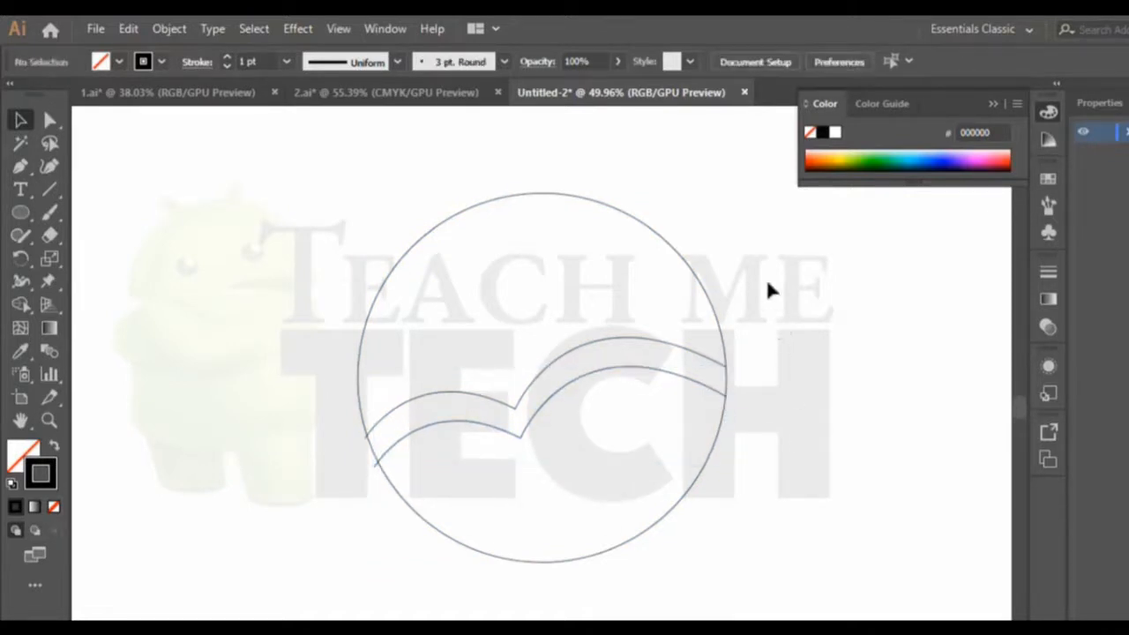
Step: With the Shape Builder, trim the arched paths' overhanging left ends and remove the circle's left arc between the two paths
{"action": "left_click_drag", "start_coordinate": [767, 292], "coordinate": [299, 499]}
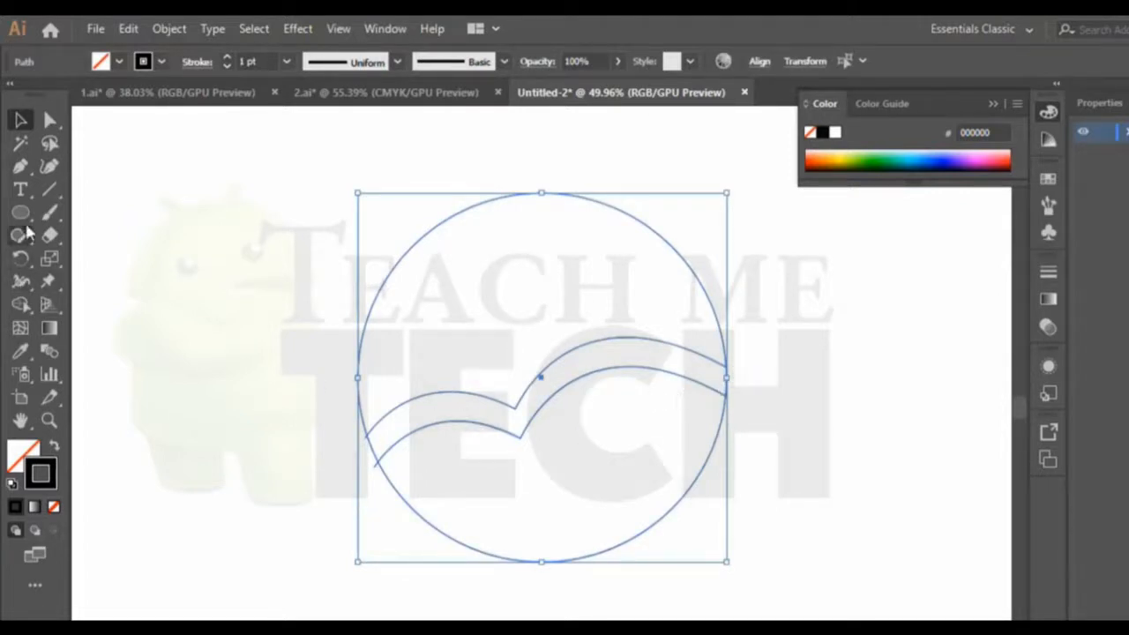
{"action": "left_click", "coordinate": [21, 305]}
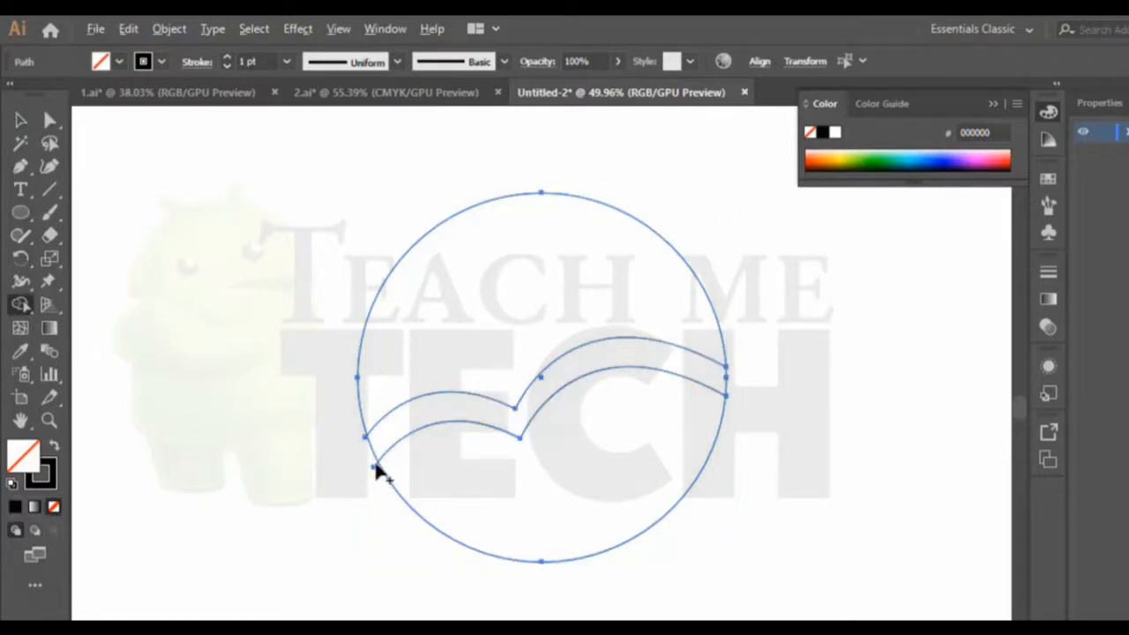
{"action": "left_click", "coordinate": [49, 421]}
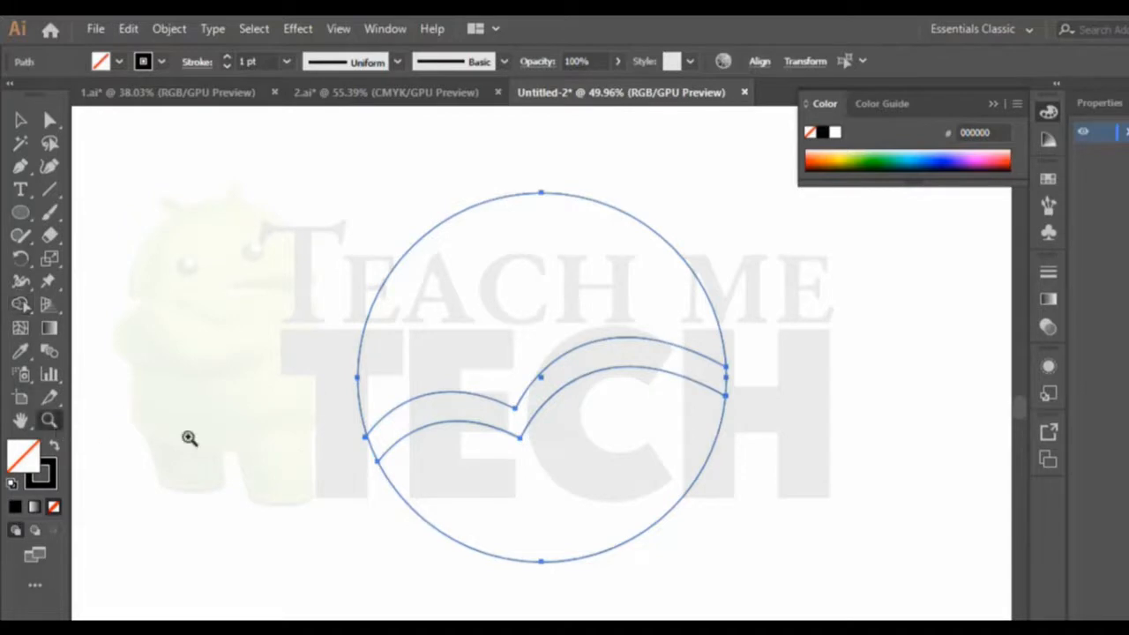
{"action": "left_click", "coordinate": [369, 447]}
{"action": "left_click", "coordinate": [611, 412]}
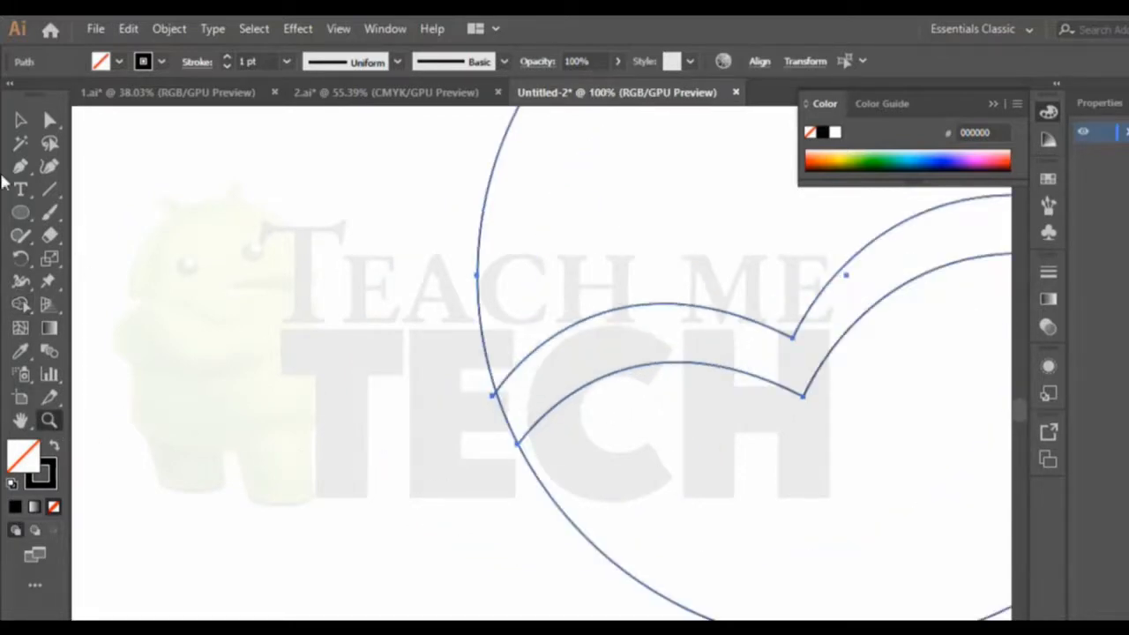
{"action": "left_click", "coordinate": [20, 304]}
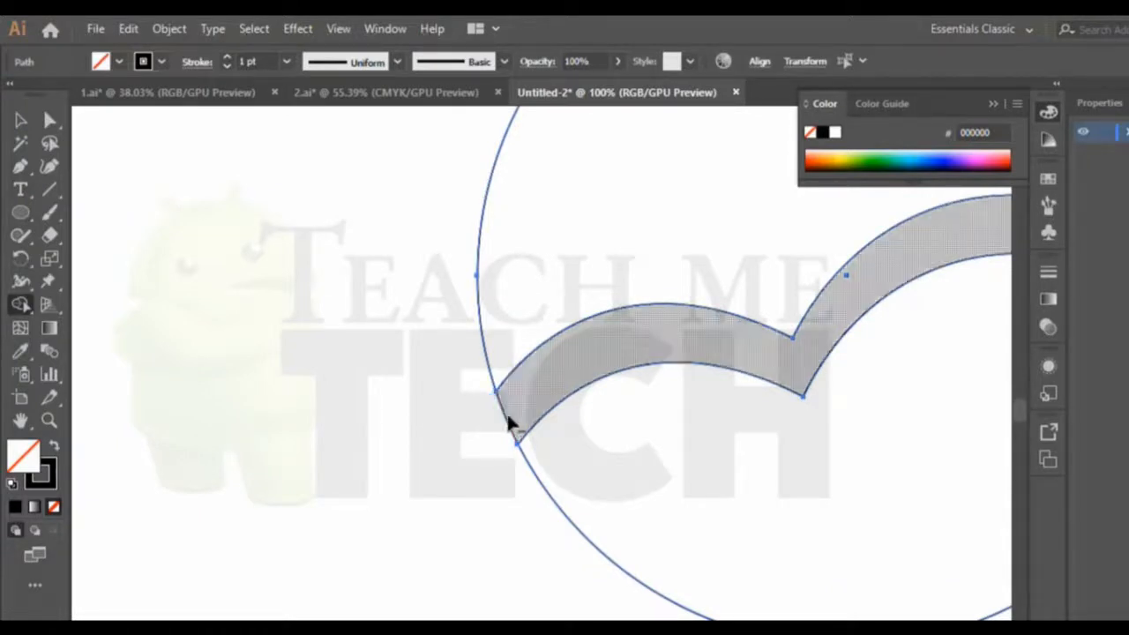
{"action": "left_click", "coordinate": [508, 423]}
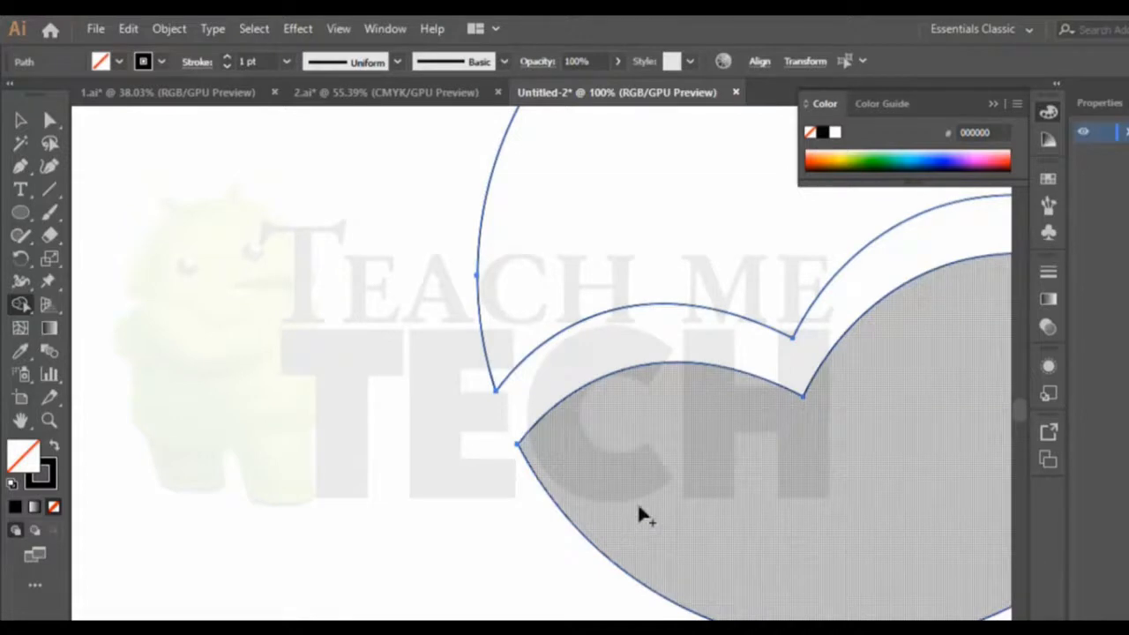
Step: Remove the circle's right arc between the two arched paths with the Shape Builder, then deselect everything
{"action": "key", "text": "ctrl+minus"}
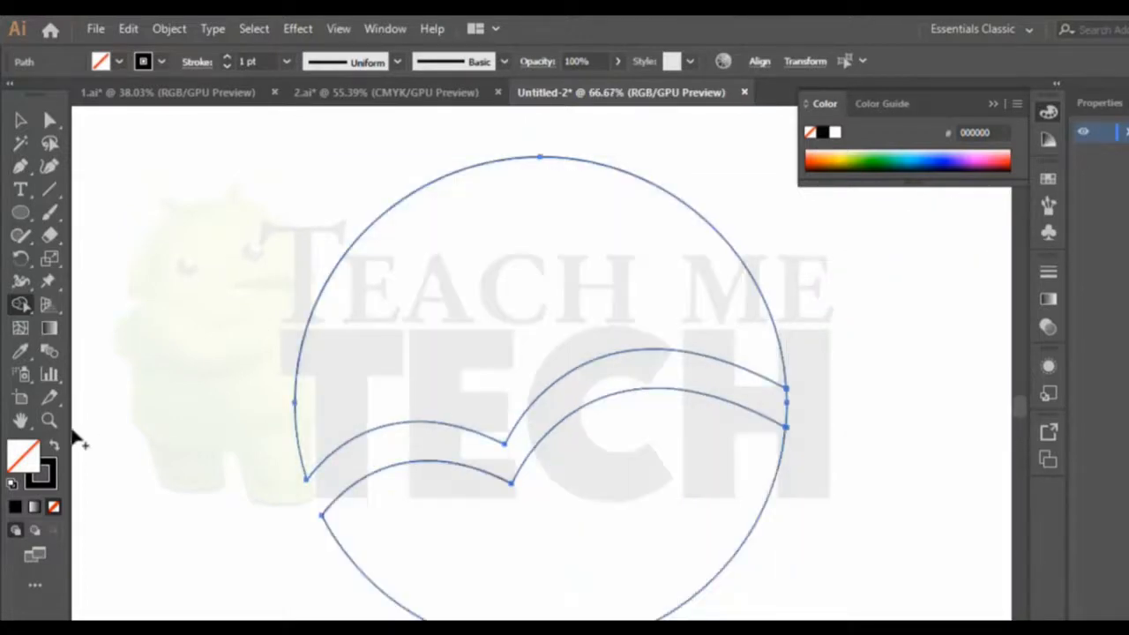
{"action": "left_click", "coordinate": [49, 421]}
{"action": "left_click", "coordinate": [791, 411]}
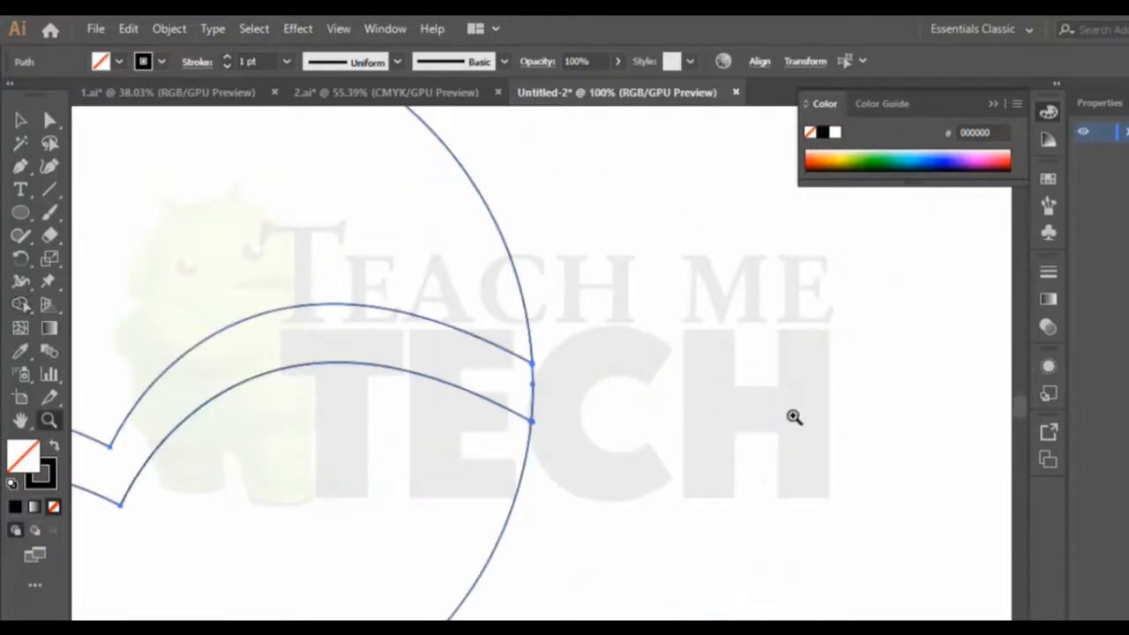
{"action": "left_click", "coordinate": [530, 393]}
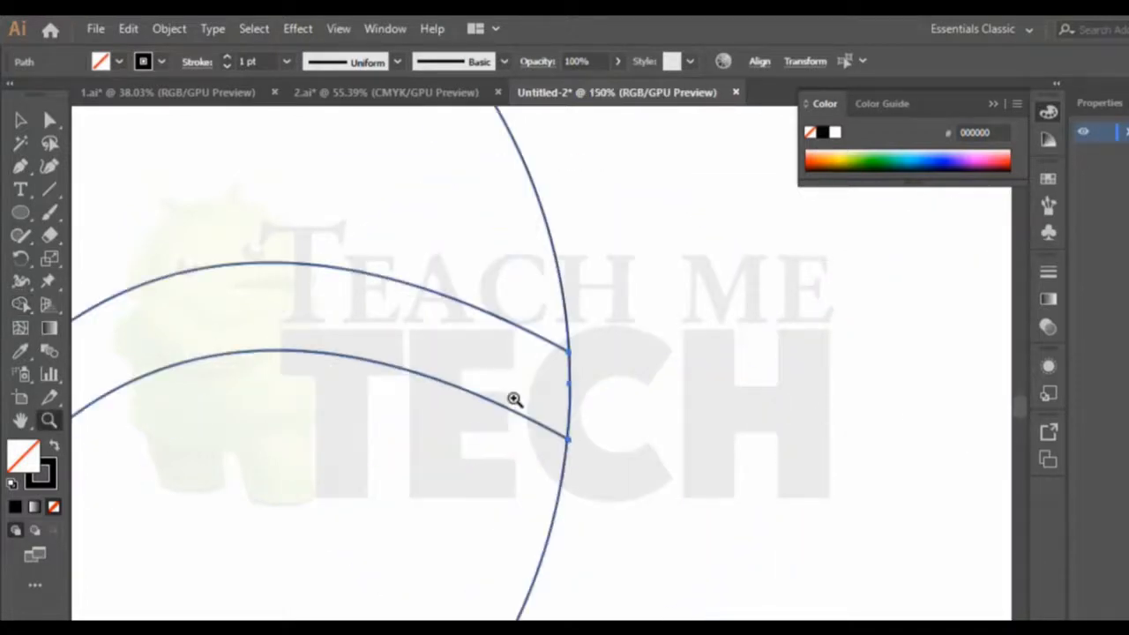
{"action": "left_click", "coordinate": [20, 305]}
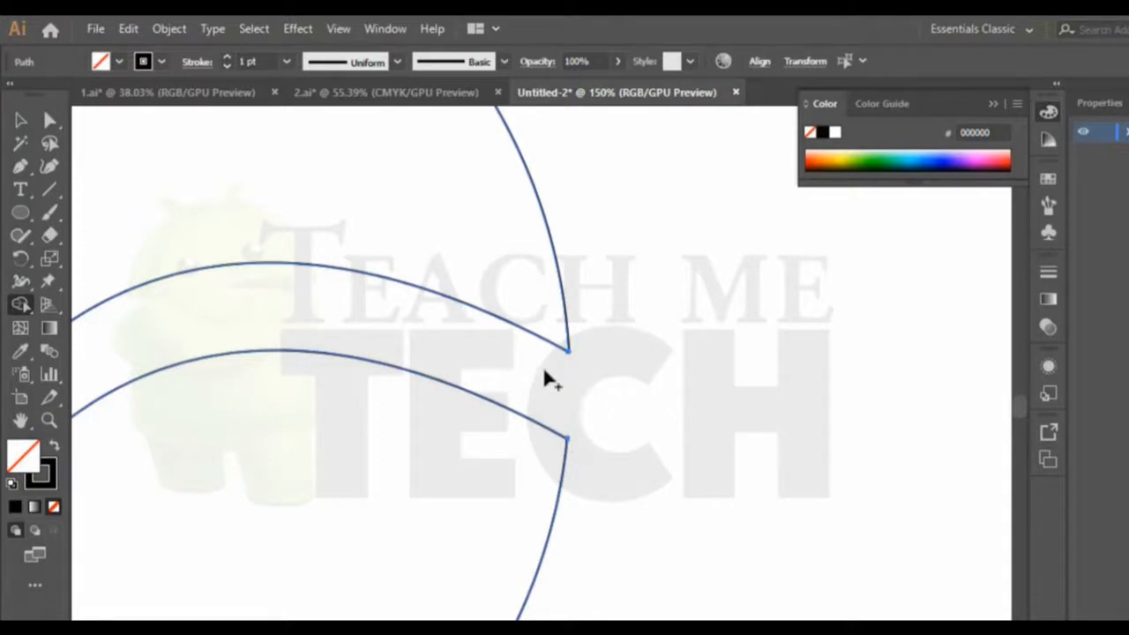
{"action": "key", "text": "ctrl+minus"}
{"action": "key", "text": "ctrl+minus"}
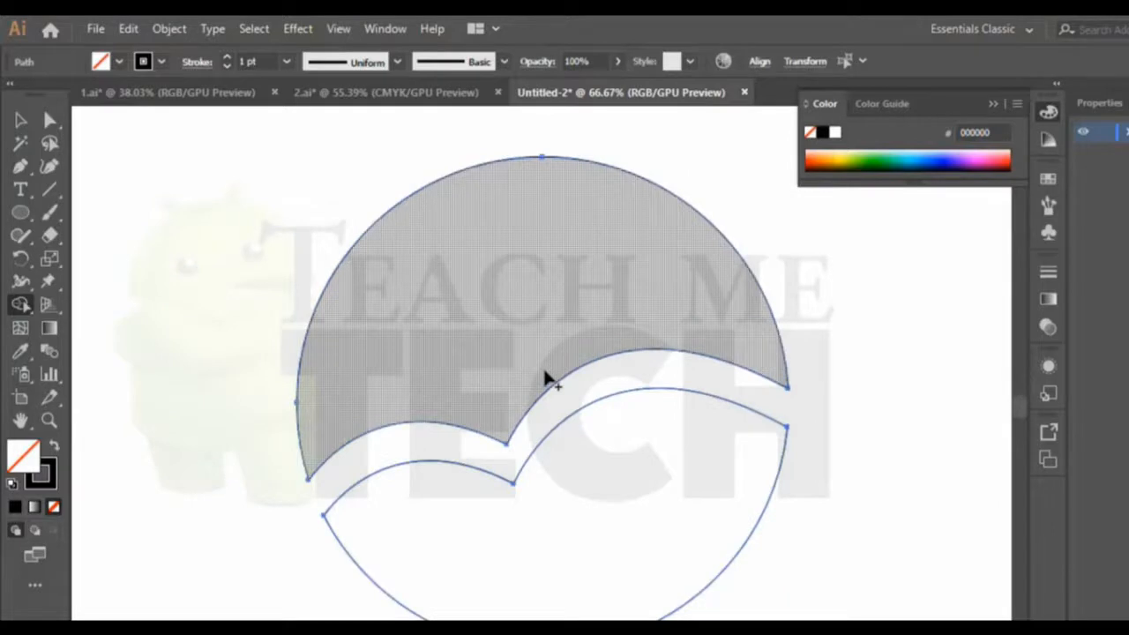
{"action": "scroll", "coordinate": [545, 373], "scroll_direction": "down", "scroll_amount": 1}
{"action": "left_click", "coordinate": [22, 122]}
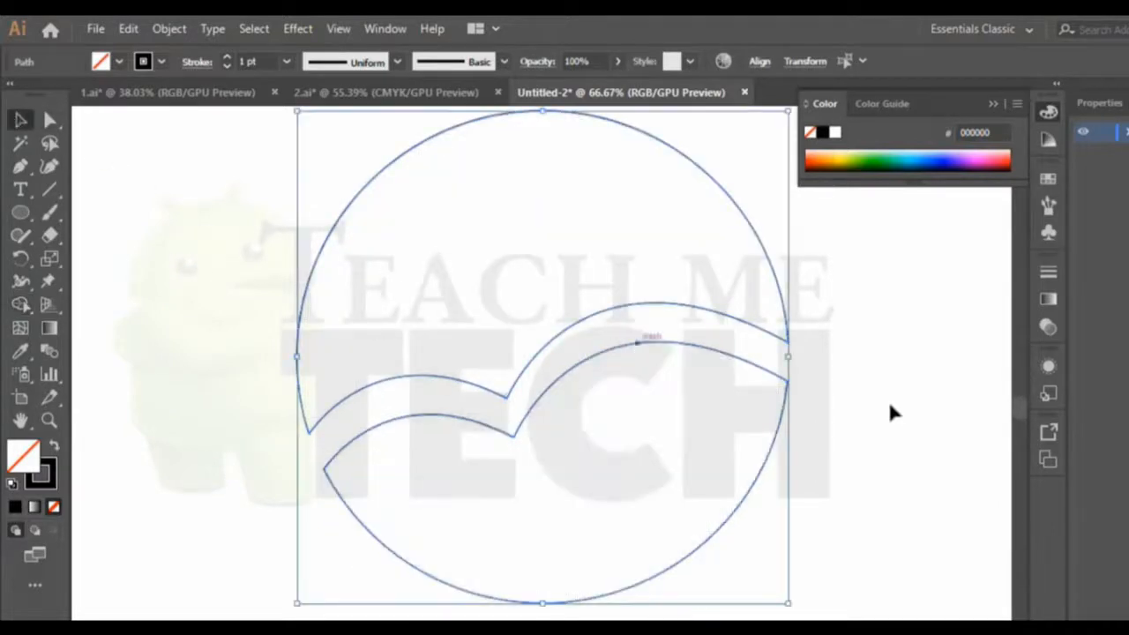
{"action": "left_click", "coordinate": [890, 398]}
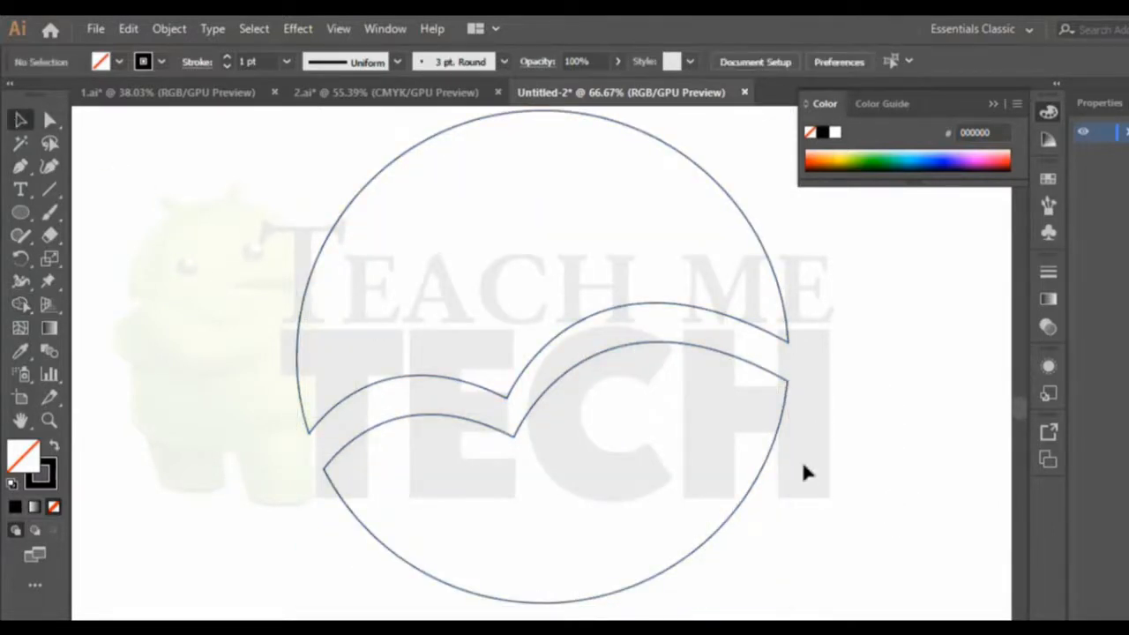
Step: Add a Curvature anchor point on the lower shape's right arch, just before its right corner
{"action": "left_click", "coordinate": [786, 404]}
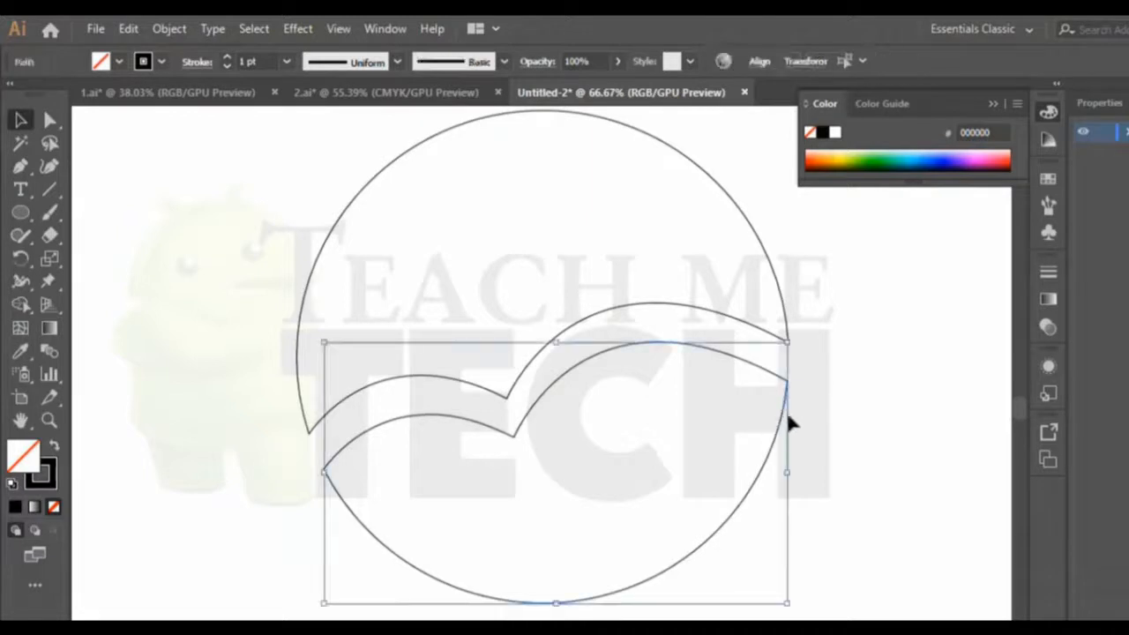
{"action": "left_click", "coordinate": [48, 420]}
{"action": "left_click", "coordinate": [786, 406]}
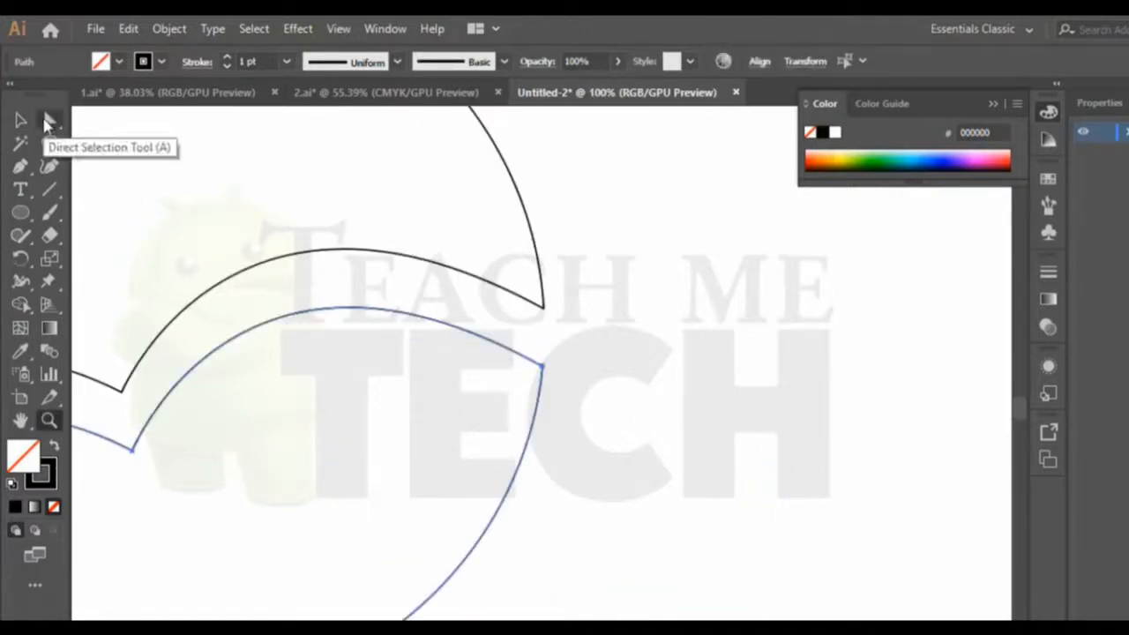
{"action": "left_click", "coordinate": [47, 123]}
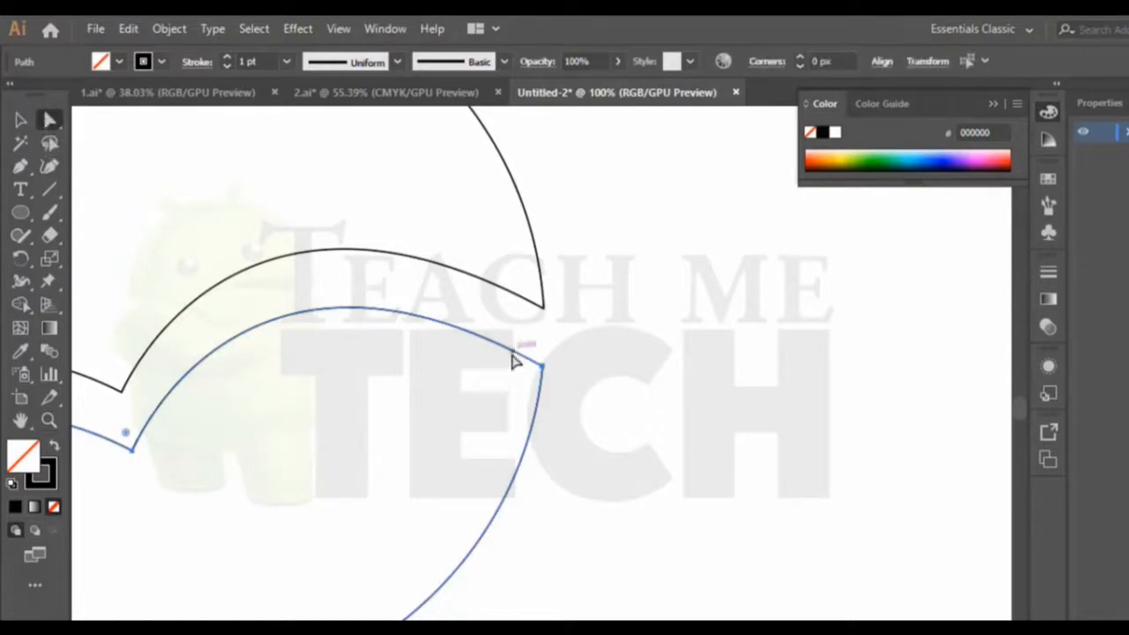
{"action": "left_click", "coordinate": [20, 166]}
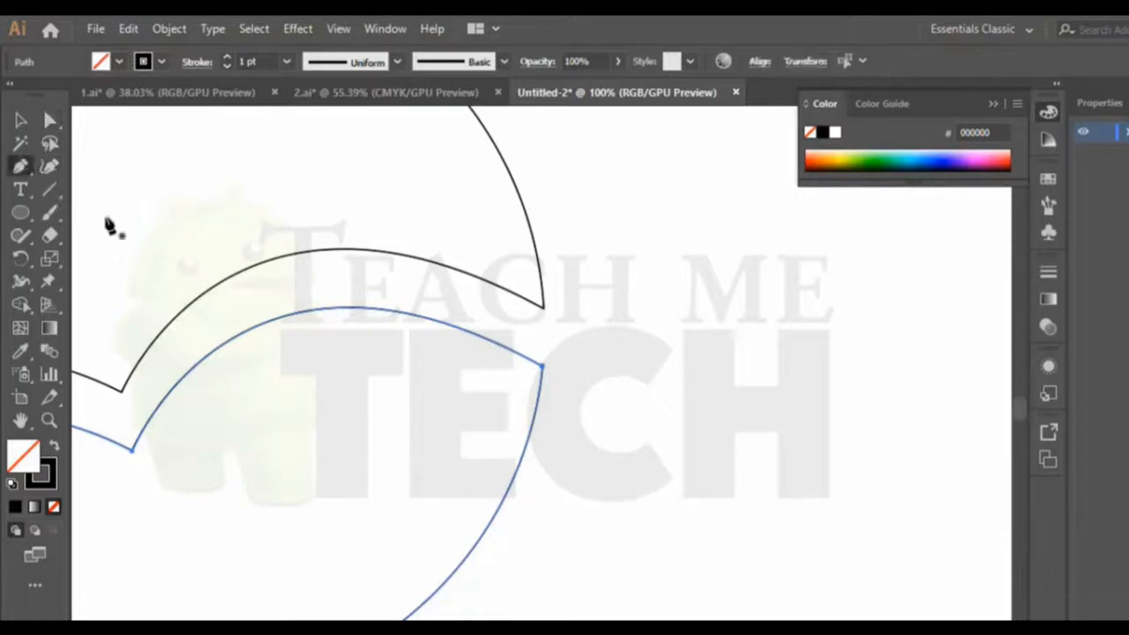
{"action": "left_click", "coordinate": [51, 169]}
{"action": "left_click", "coordinate": [522, 362]}
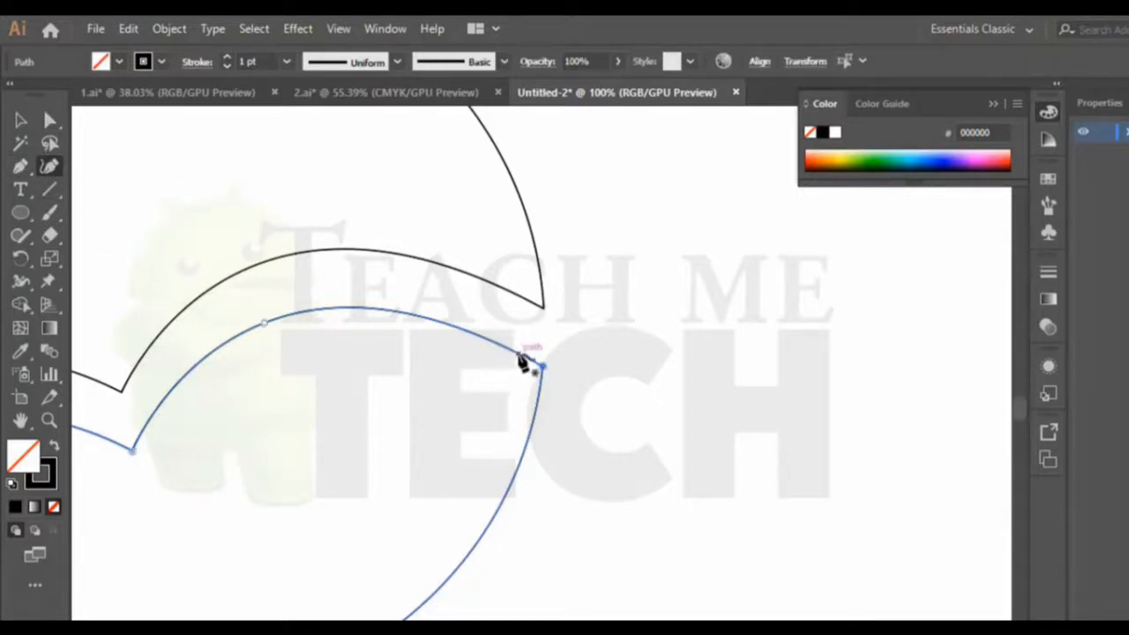
{"action": "left_click", "coordinate": [514, 352]}
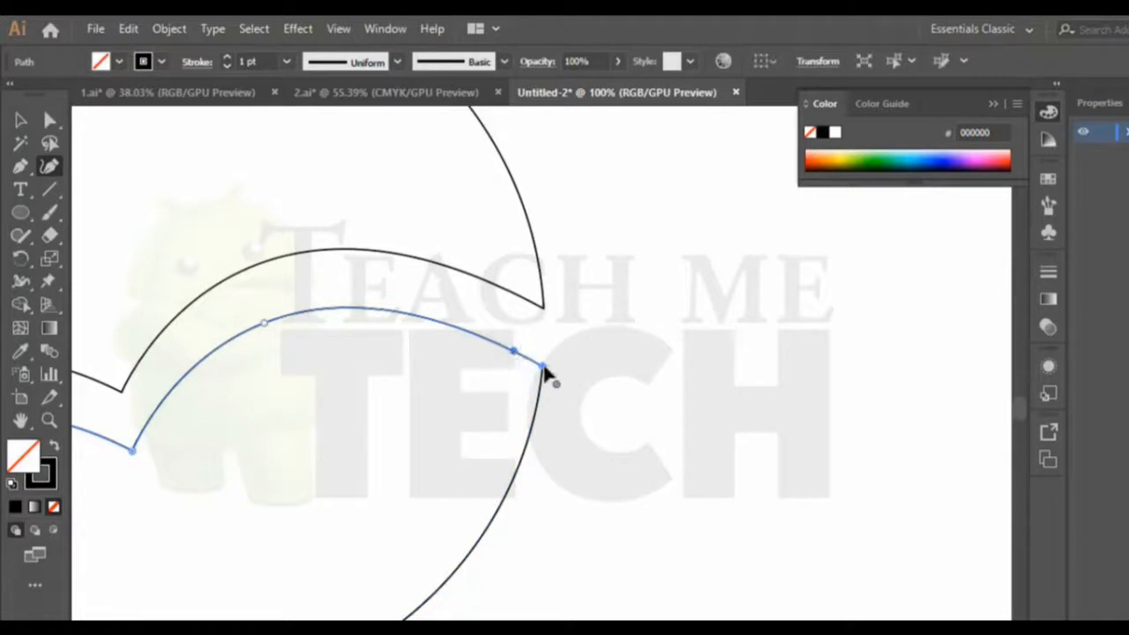
Step: Round the lower shape's right corner by pulling the arch's end down along the circle's edge, adding a curve point and adjusting the arch
{"action": "left_click_drag", "start_coordinate": [543, 367], "coordinate": [539, 385]}
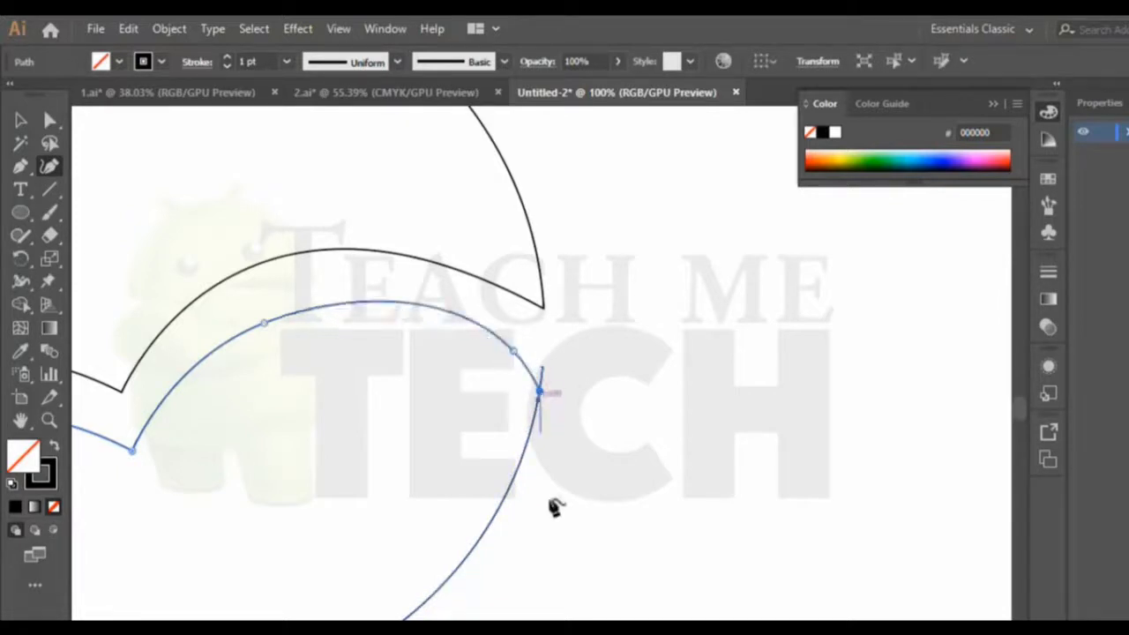
{"action": "left_click", "coordinate": [538, 399]}
{"action": "left_click_drag", "start_coordinate": [540, 408], "coordinate": [534, 415]}
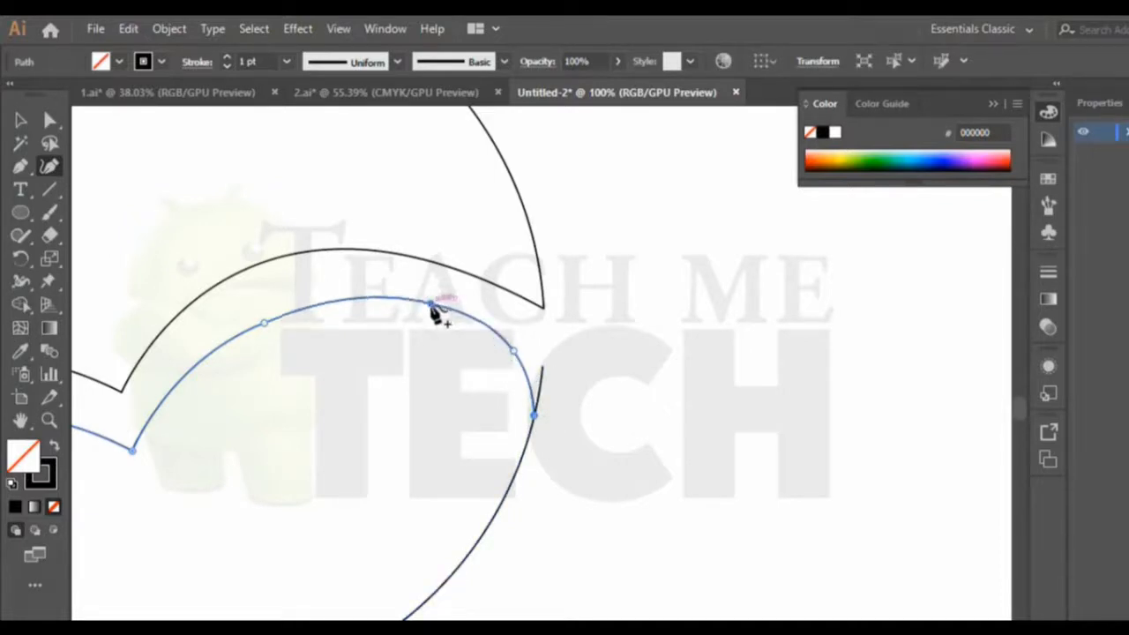
{"action": "left_click_drag", "start_coordinate": [431, 304], "coordinate": [428, 314]}
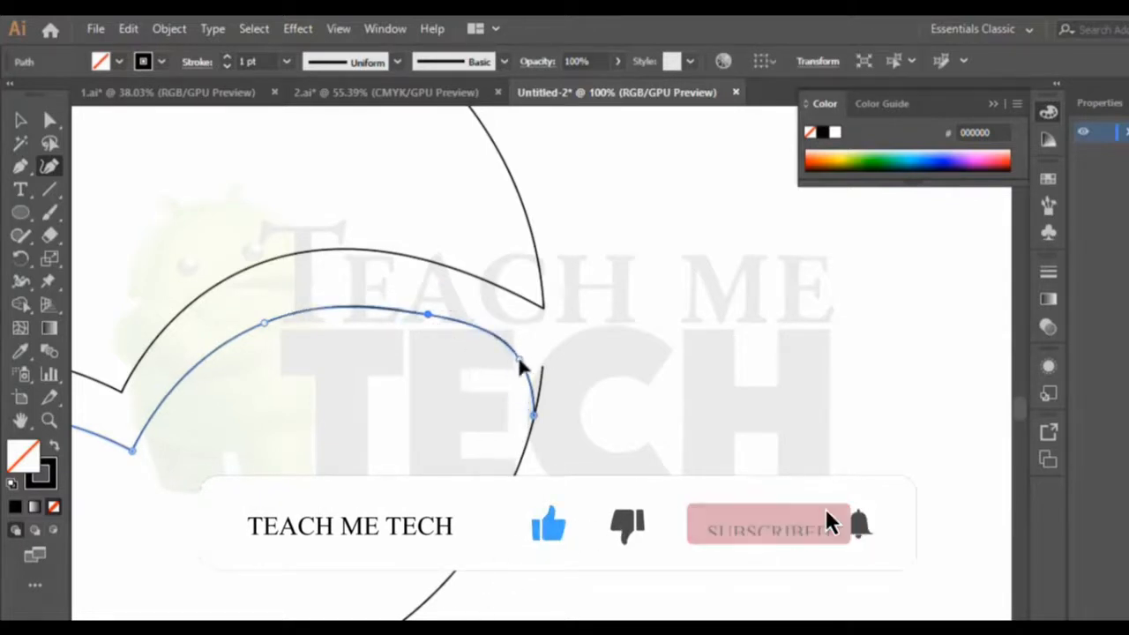
{"action": "left_click_drag", "start_coordinate": [520, 364], "coordinate": [528, 373]}
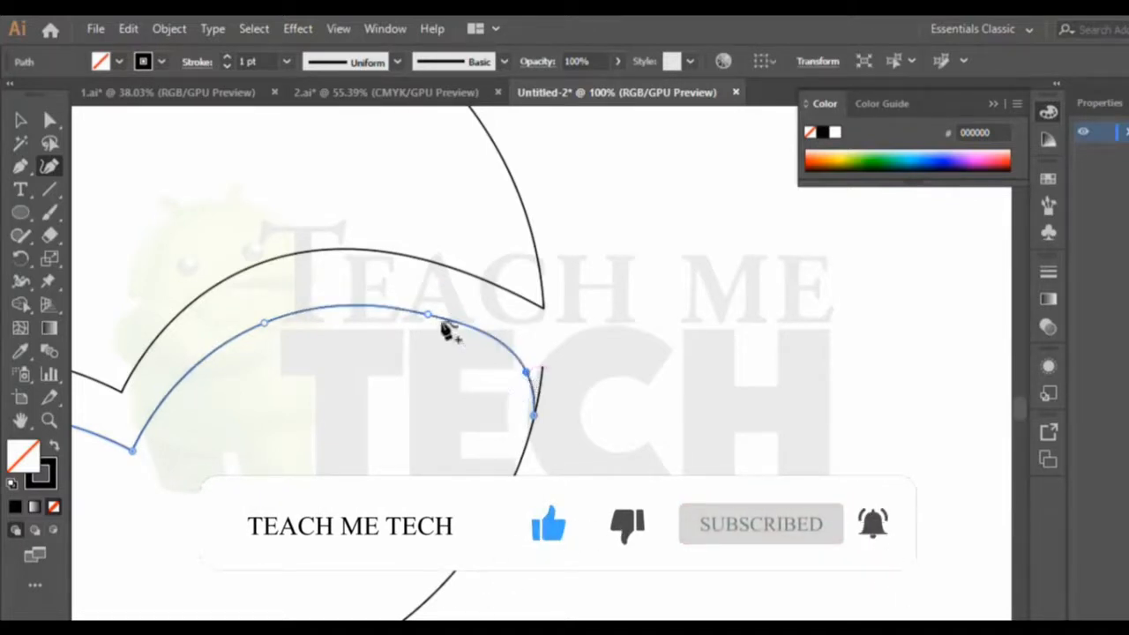
{"action": "left_click_drag", "start_coordinate": [428, 314], "coordinate": [425, 307]}
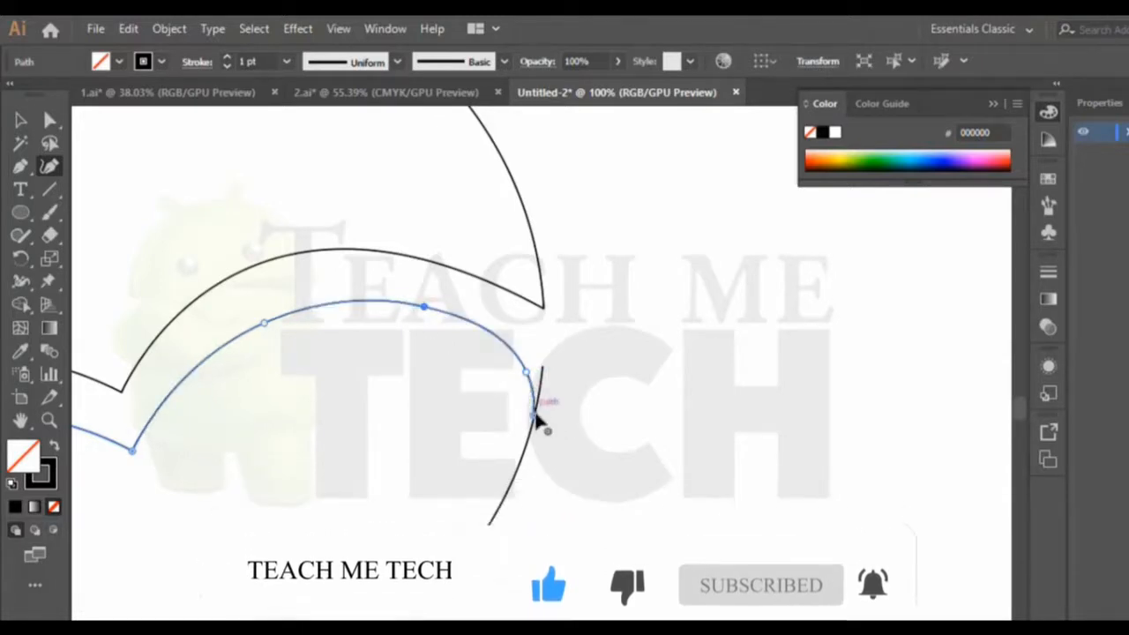
{"action": "left_click_drag", "start_coordinate": [530, 431], "coordinate": [579, 436]}
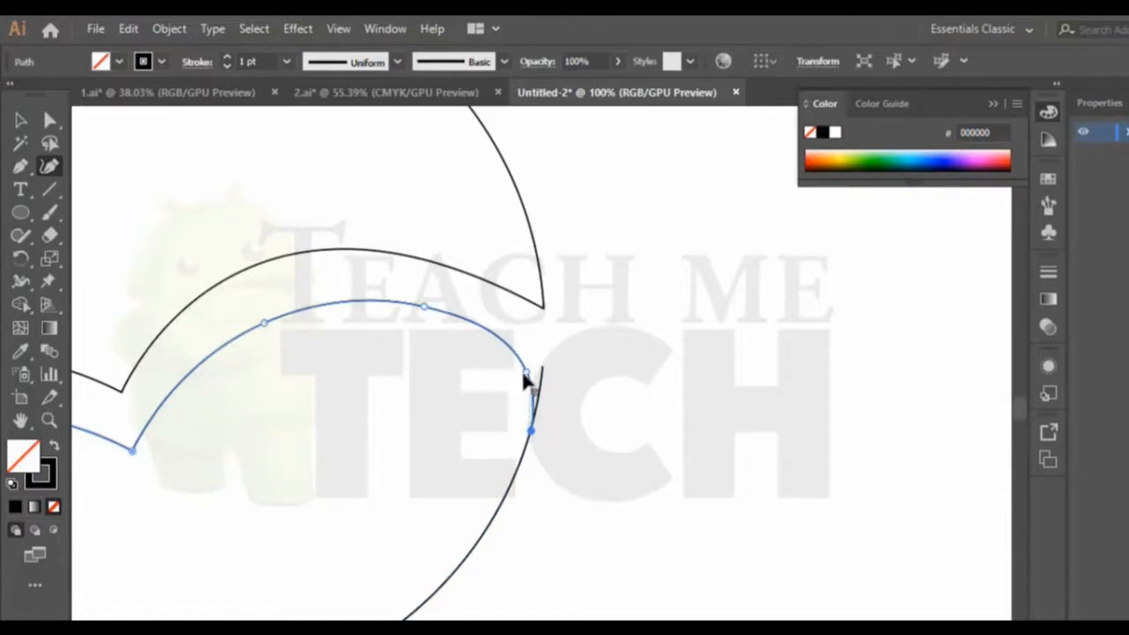
{"action": "left_click_drag", "start_coordinate": [527, 372], "coordinate": [517, 371]}
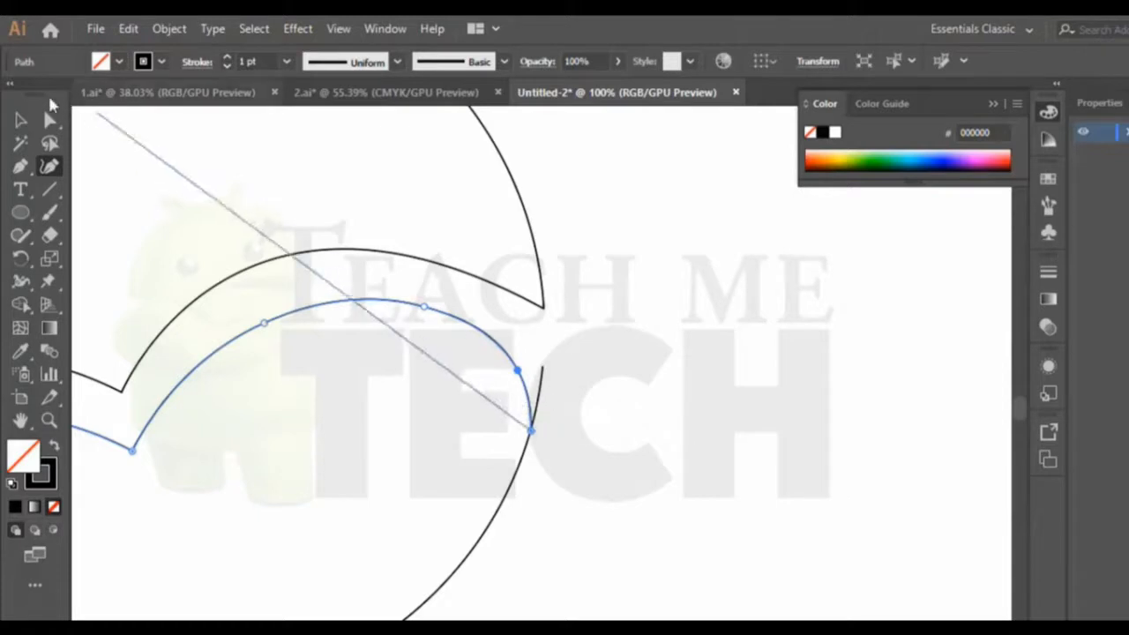
Step: Select the rounded arch together with the lower circle arc and trim the arc's overhanging tip with the Shape Builder
{"action": "left_click", "coordinate": [20, 119]}
{"action": "left_click_drag", "start_coordinate": [372, 432], "coordinate": [347, 479]}
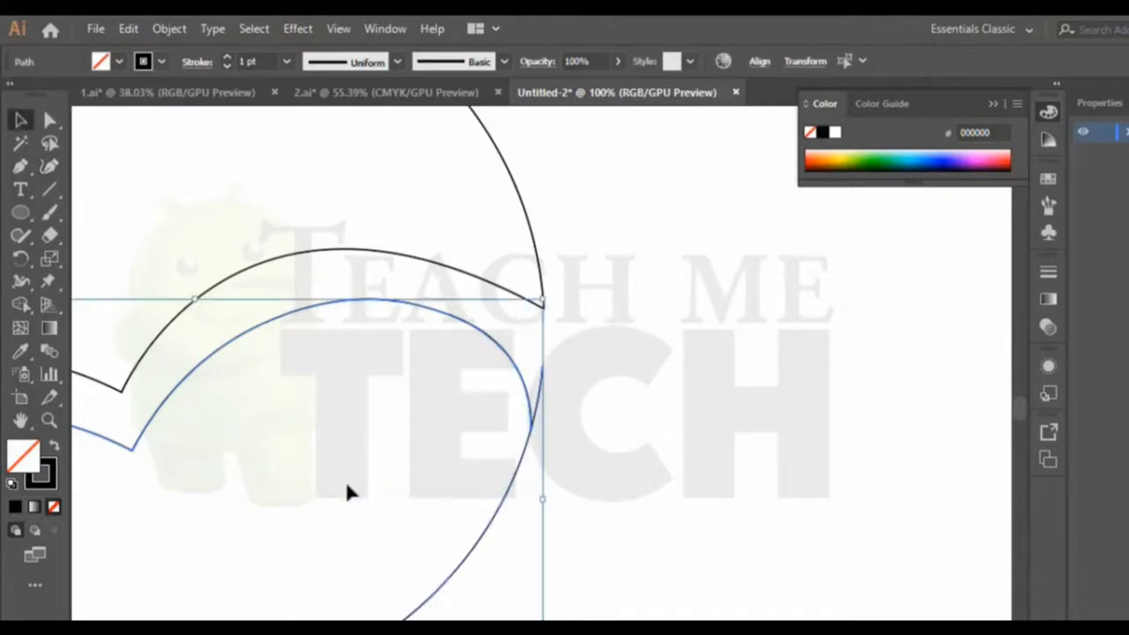
{"action": "left_click", "coordinate": [21, 305]}
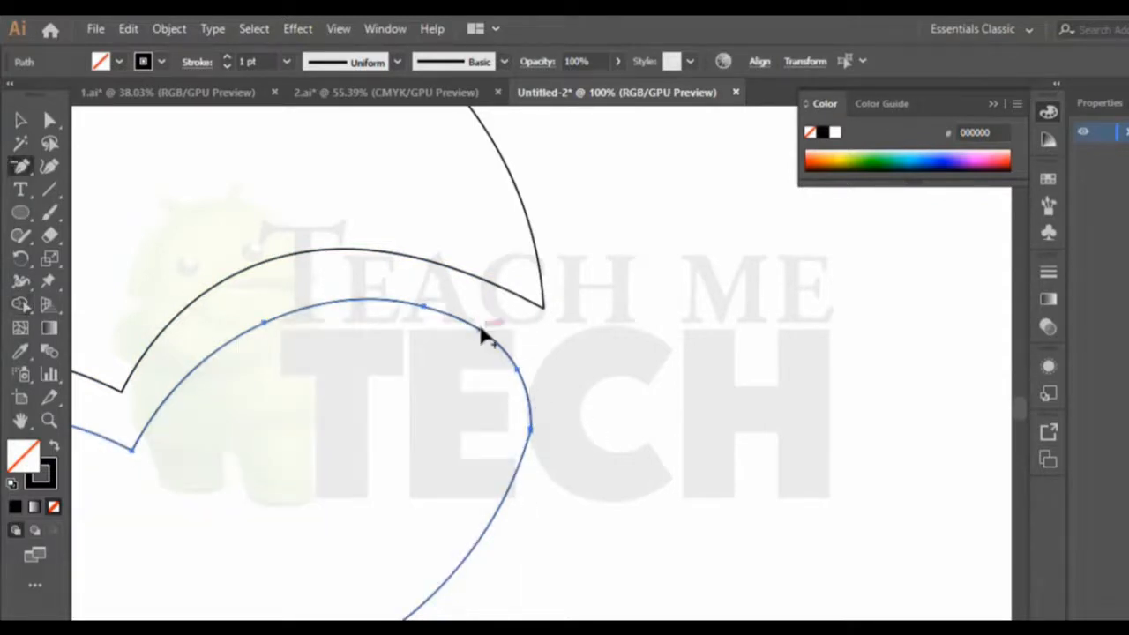
Step: Refine the lower shape's right corner by moving the arch's end slightly further down the circle's edge and adding a curve point just above it
{"action": "key", "text": "p"}
{"action": "left_click", "coordinate": [48, 420]}
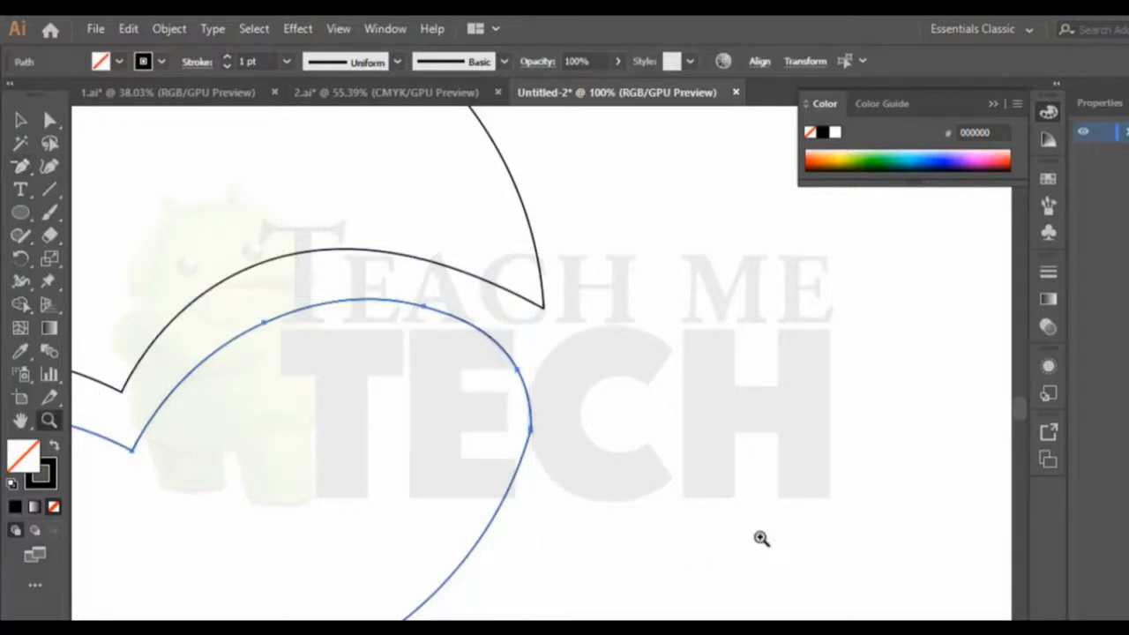
{"action": "left_click", "coordinate": [536, 434]}
{"action": "left_click", "coordinate": [522, 403]}
{"action": "left_click", "coordinate": [549, 415]}
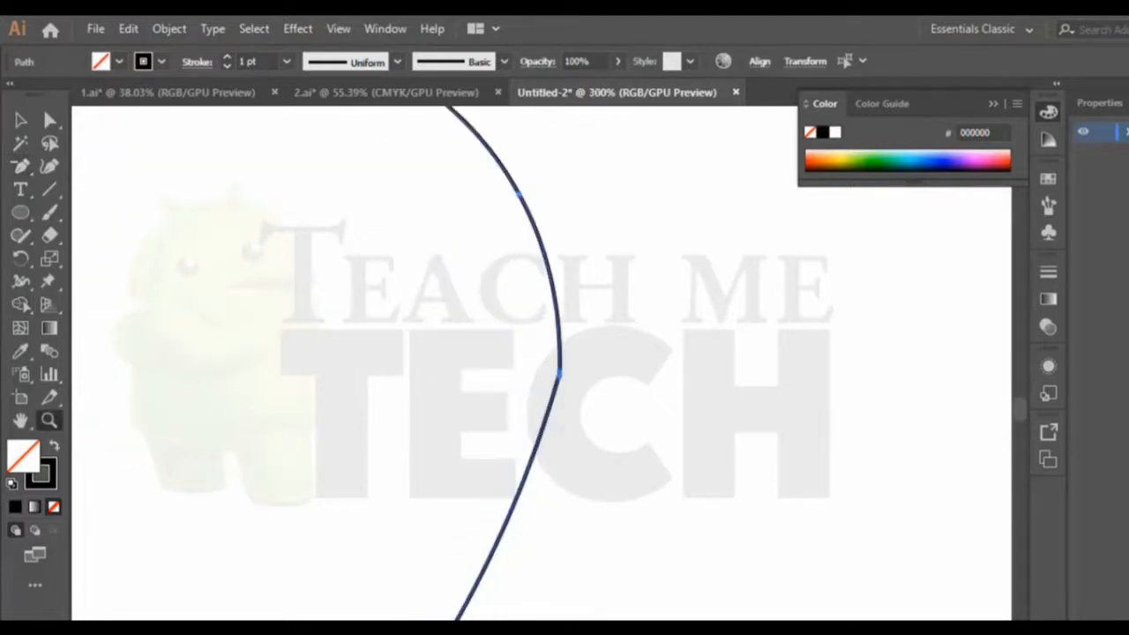
{"action": "left_click", "coordinate": [20, 120]}
{"action": "left_click", "coordinate": [746, 427]}
{"action": "left_click", "coordinate": [559, 360]}
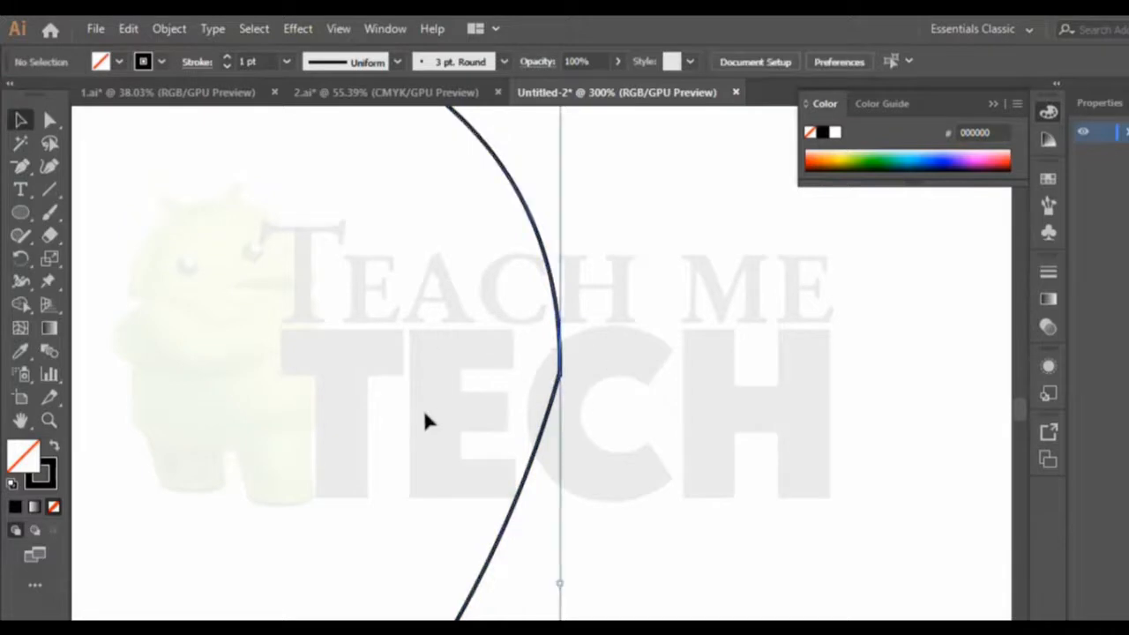
{"action": "left_click", "coordinate": [50, 167]}
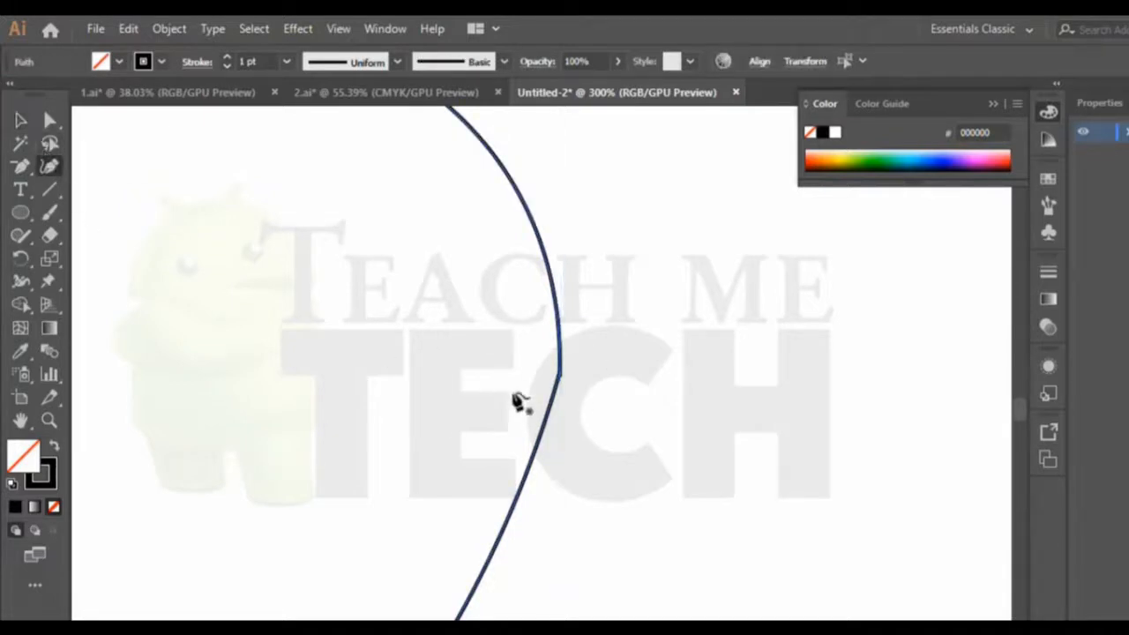
{"action": "left_click", "coordinate": [560, 379]}
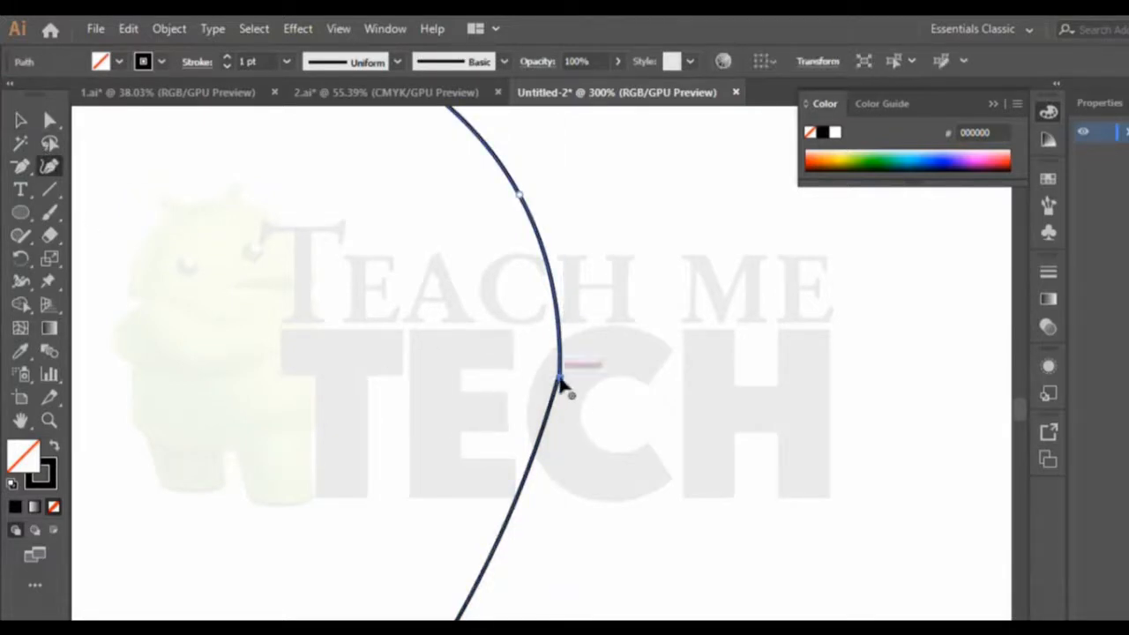
{"action": "left_click_drag", "start_coordinate": [559, 381], "coordinate": [553, 398]}
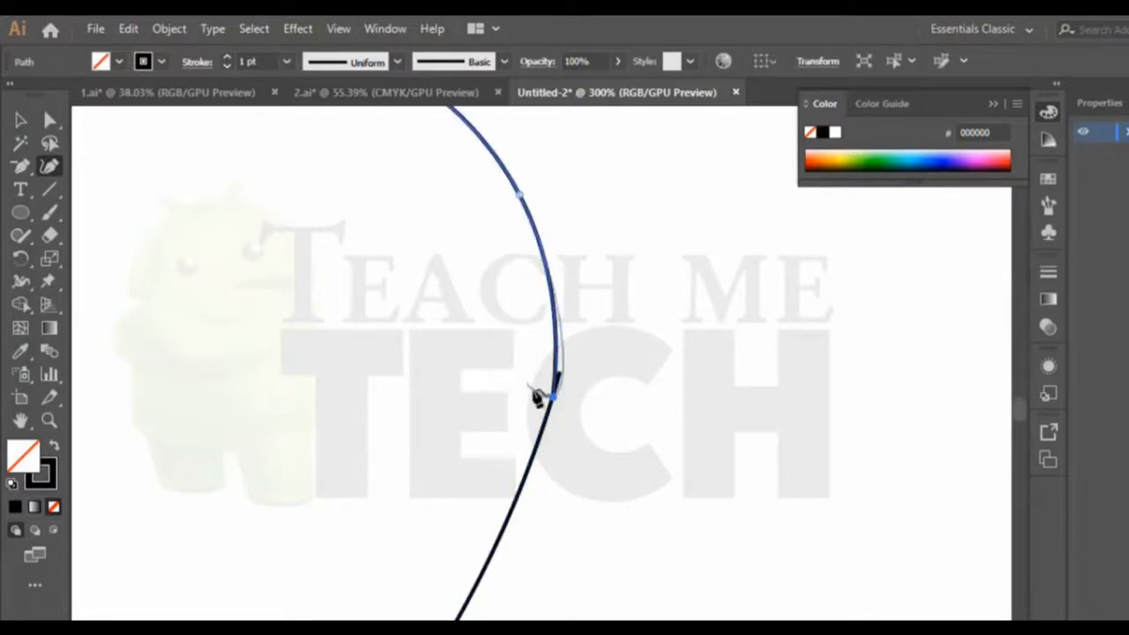
{"action": "left_click", "coordinate": [555, 314]}
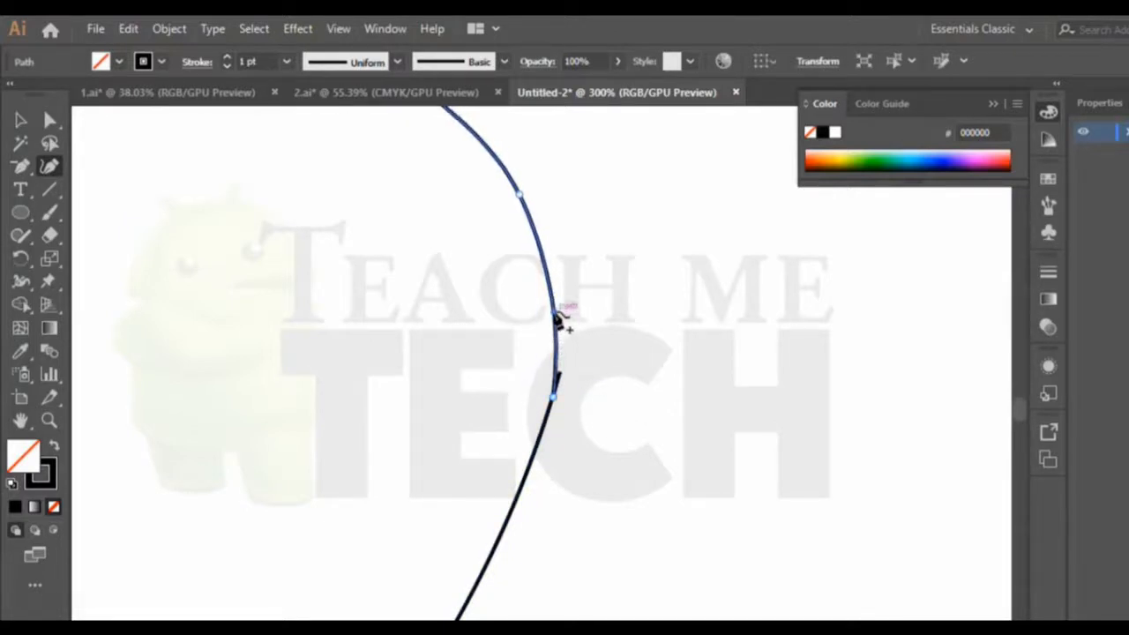
Step: Pull the curve point above the lower shape's right corner slightly outward to smooth the rounding
{"action": "left_click_drag", "start_coordinate": [555, 312], "coordinate": [560, 309]}
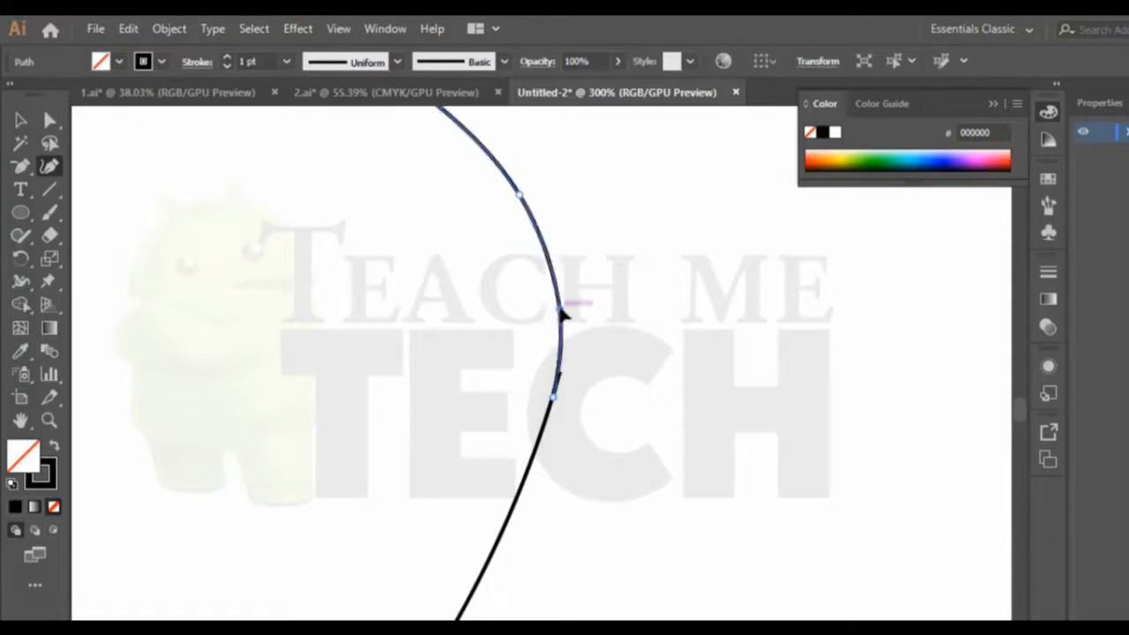
{"action": "scroll", "coordinate": [516, 309], "scroll_direction": "up", "scroll_amount": 3}
{"action": "scroll", "coordinate": [517, 331], "scroll_direction": "down", "scroll_amount": 3}
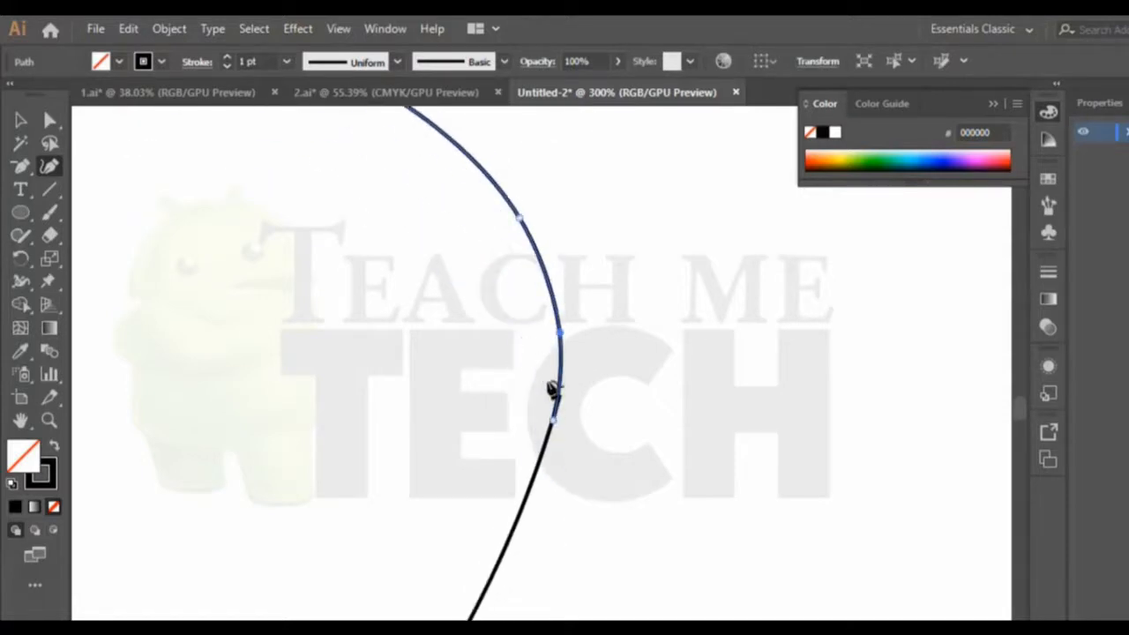
Step: Select all paths and trim the overhanging tip at the lower shape's right corner with the Shape Builder
{"action": "left_click", "coordinate": [21, 121]}
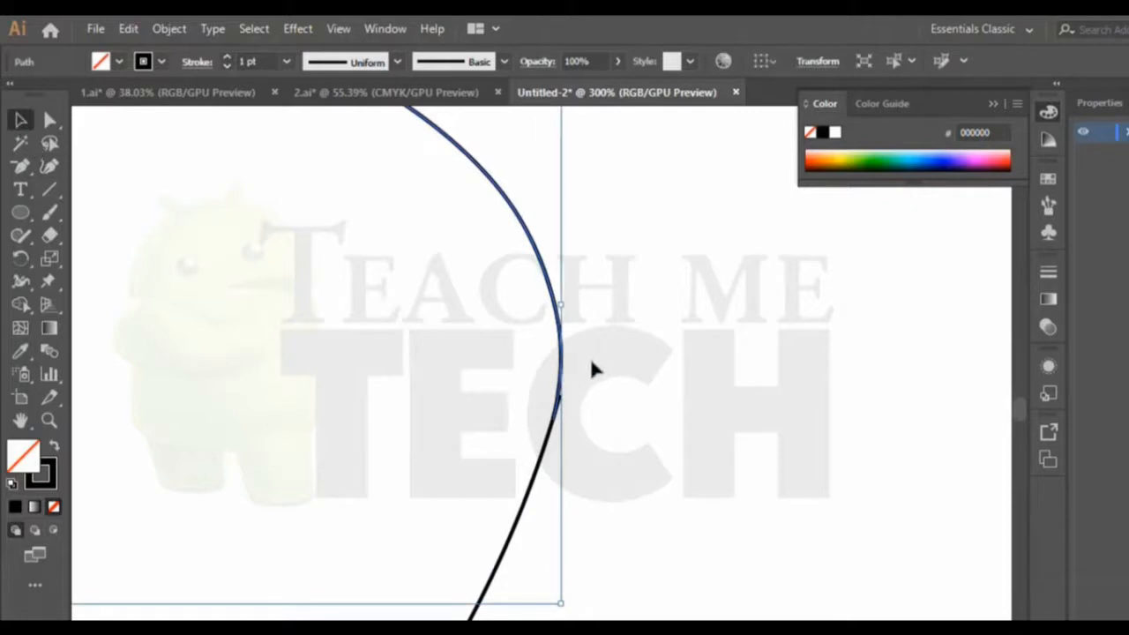
{"action": "key", "text": "ctrl+a"}
{"action": "left_click", "coordinate": [20, 304]}
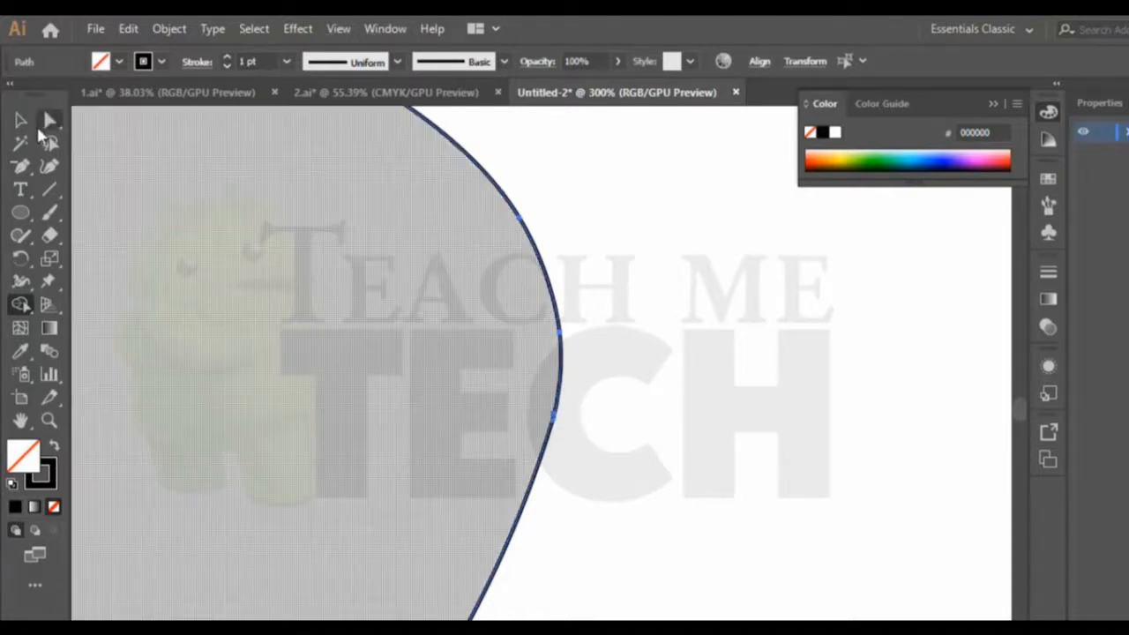
{"action": "key", "text": "ctrl+minus"}
{"action": "key", "text": "ctrl+minus"}
{"action": "key", "text": "ctrl+minus"}
{"action": "key", "text": "ctrl+minus"}
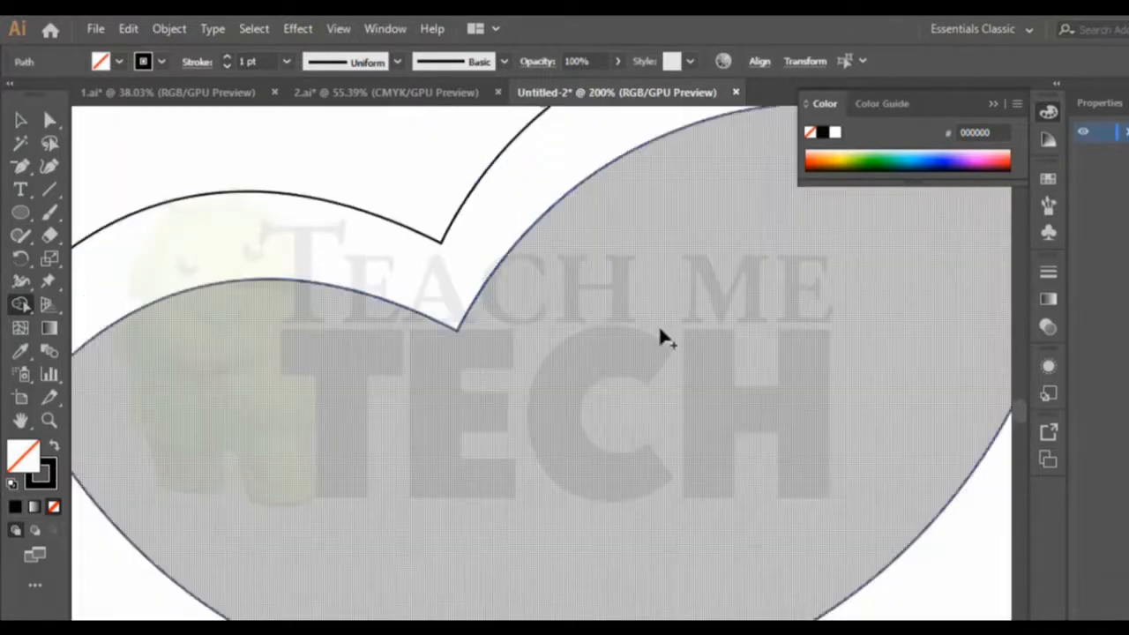
{"action": "left_click", "coordinate": [660, 332]}
{"action": "key", "text": "ctrl+minus"}
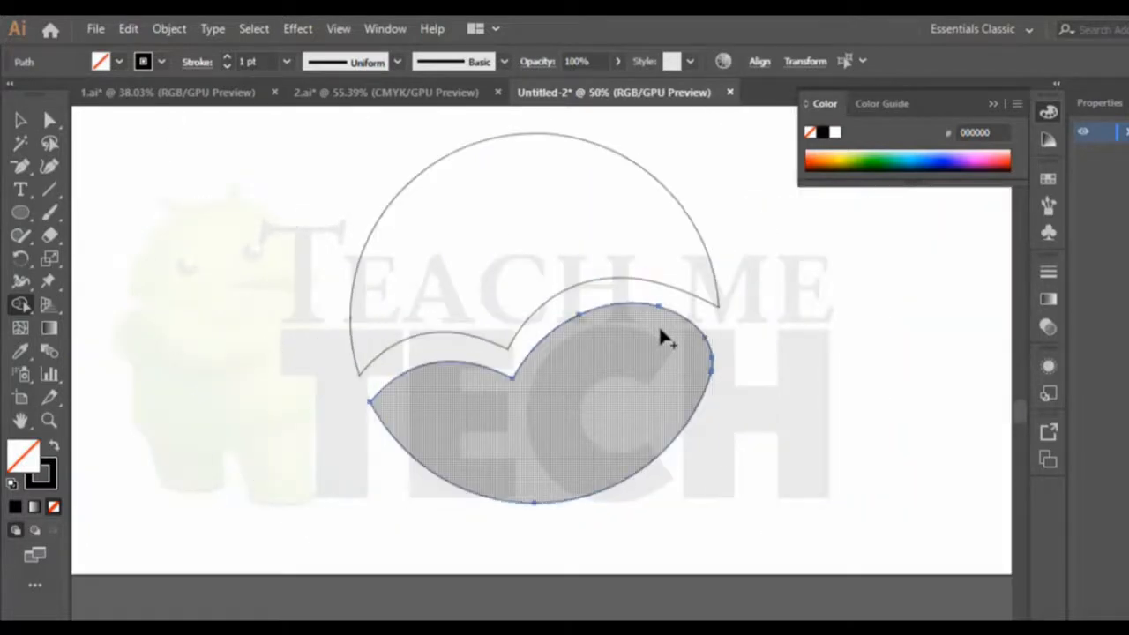
{"action": "left_click", "coordinate": [20, 119]}
{"action": "left_click", "coordinate": [821, 415]}
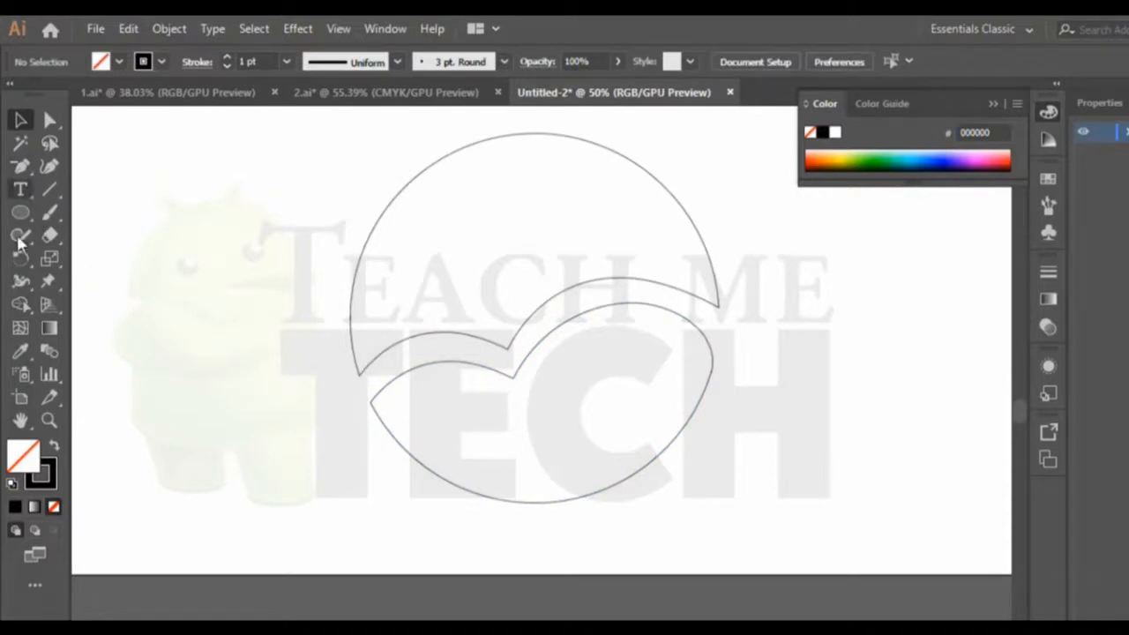
Step: Draw a curved Pen path from the top of the lower shape's right arch down to the circle's lower-left edge
{"action": "left_click", "coordinate": [21, 166]}
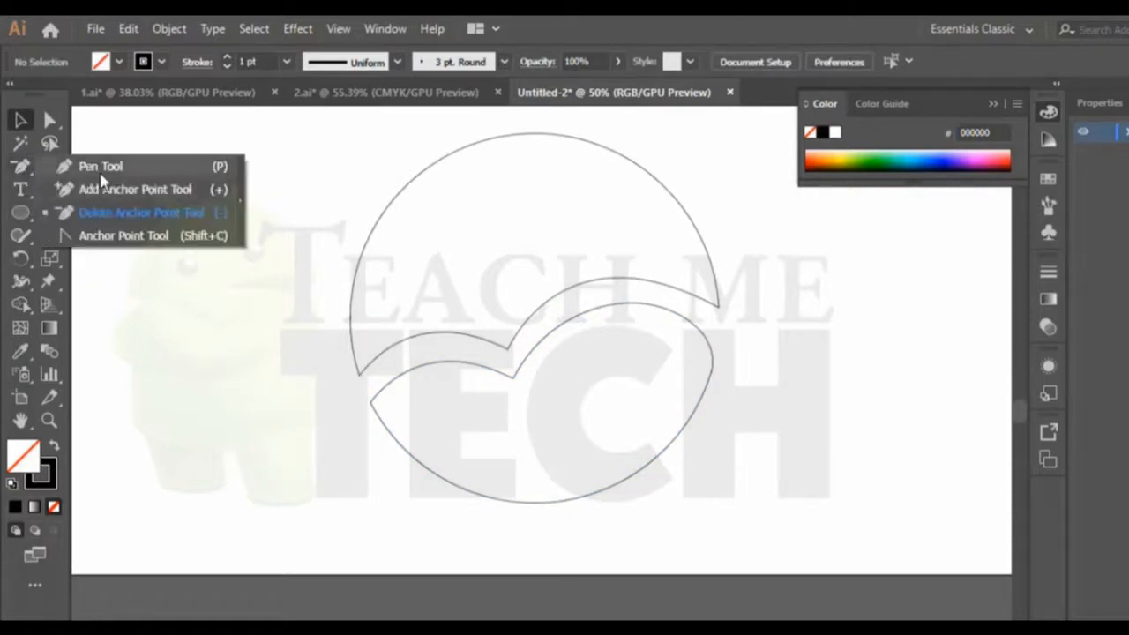
{"action": "left_click", "coordinate": [101, 170]}
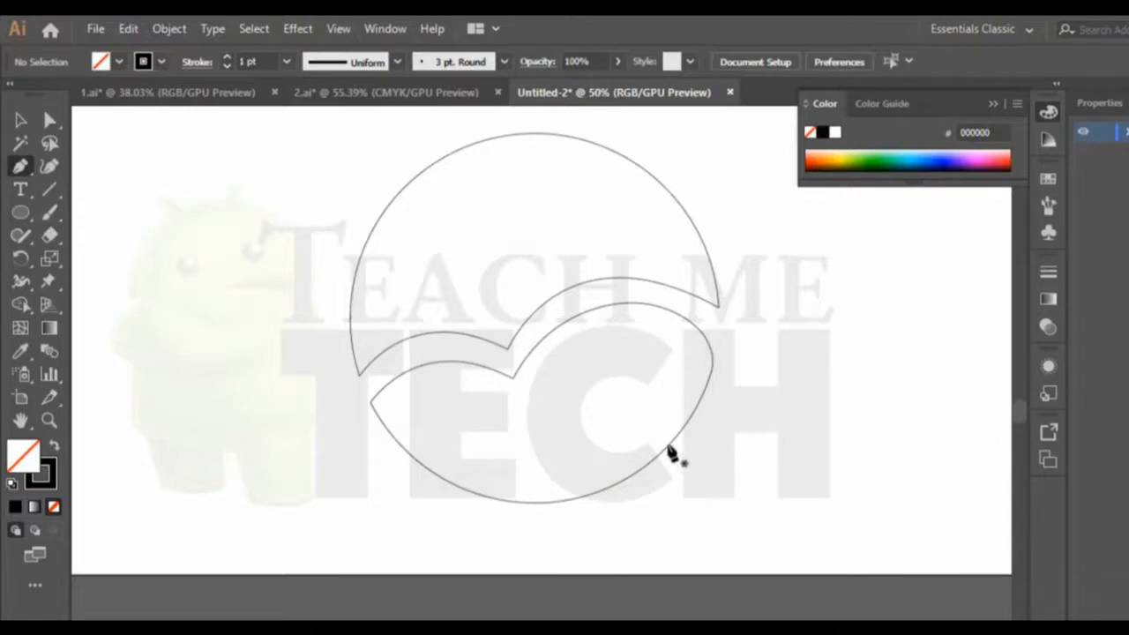
{"action": "left_click", "coordinate": [638, 305]}
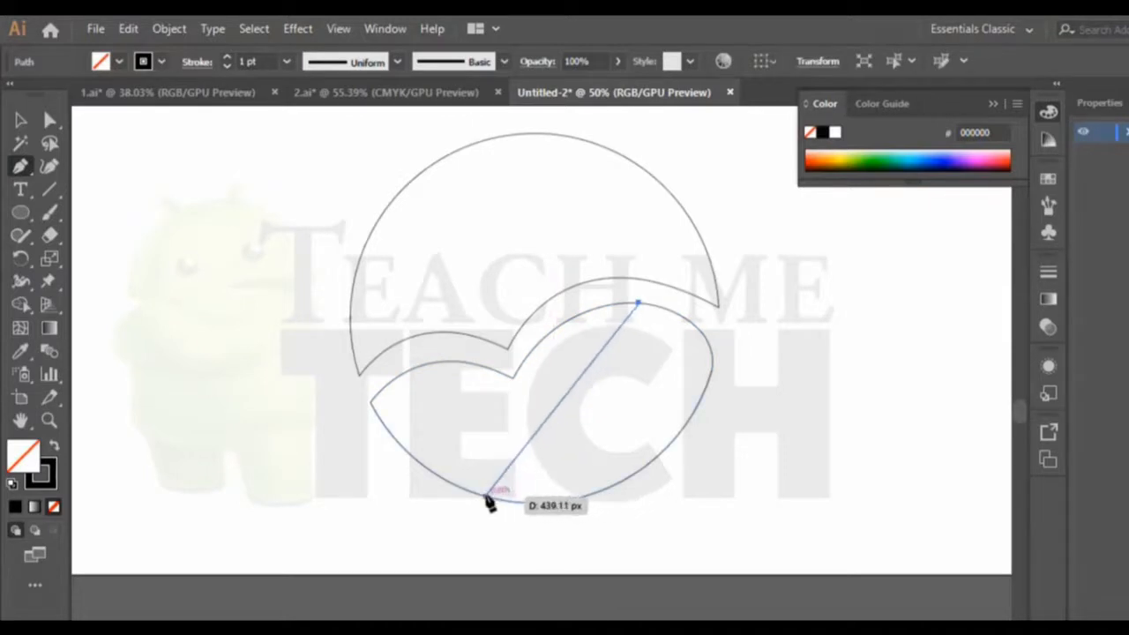
{"action": "left_click_drag", "start_coordinate": [488, 497], "coordinate": [312, 511]}
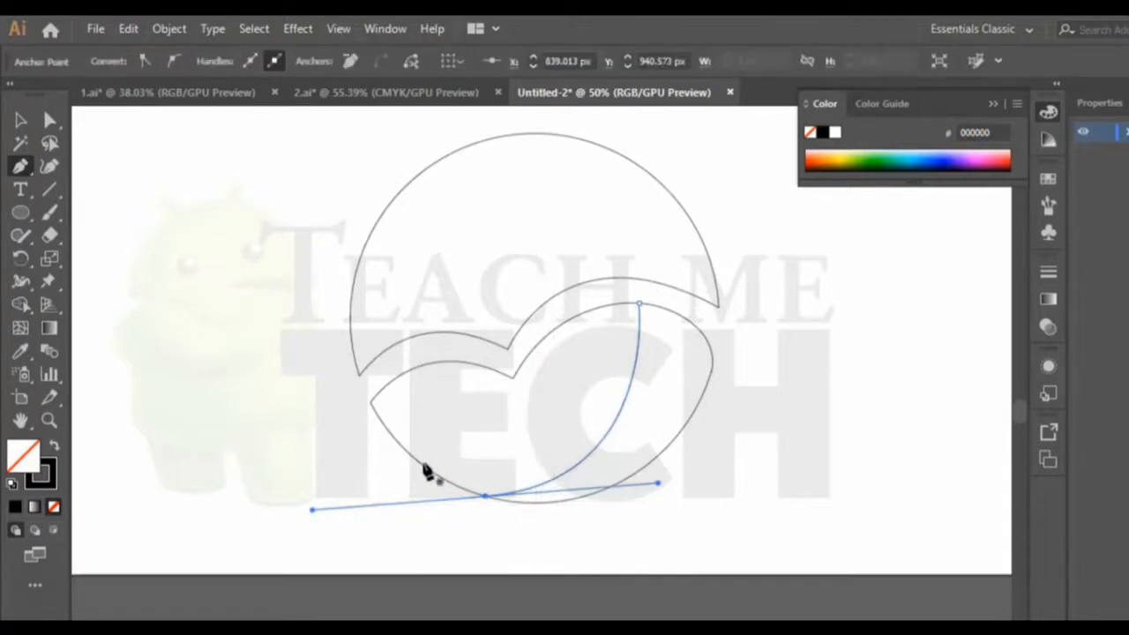
{"action": "left_click", "coordinate": [21, 120]}
{"action": "left_click", "coordinate": [792, 459]}
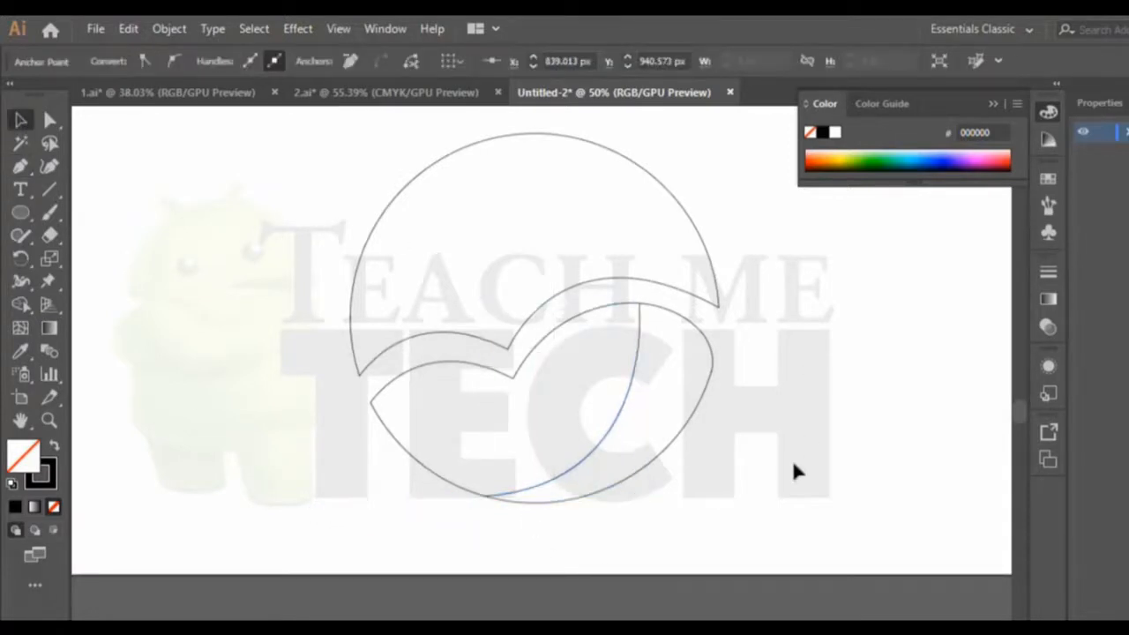
{"action": "left_click", "coordinate": [450, 366]}
{"action": "left_click", "coordinate": [21, 304]}
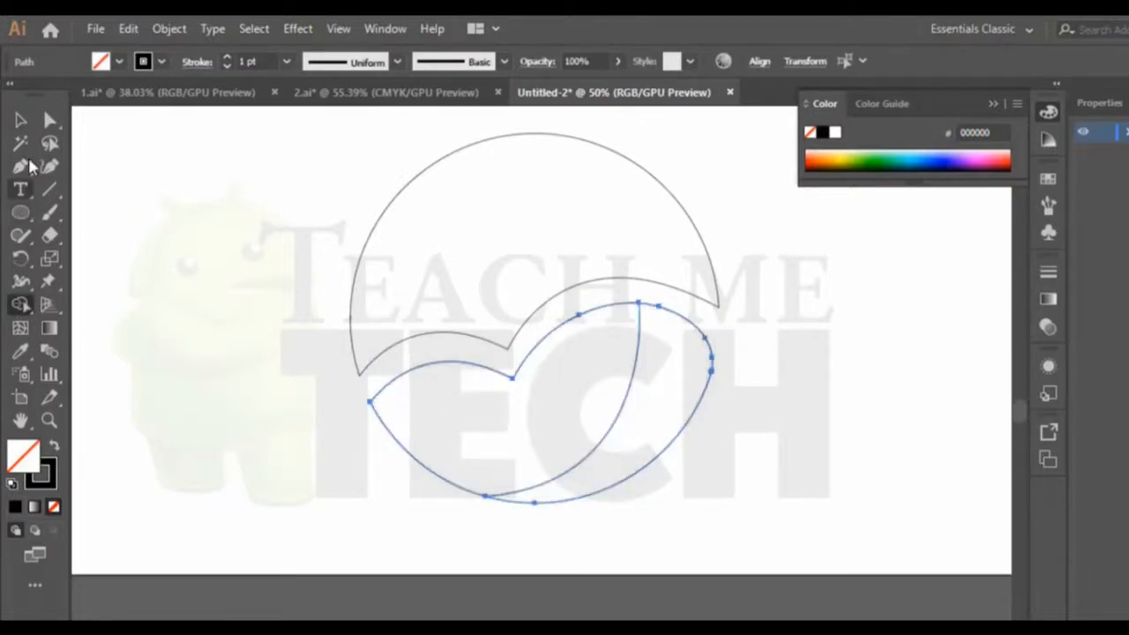
{"action": "key", "text": "v"}
Step: Extend the dividing curve's lower end slightly past the circle's edge with the Curvature tool
{"action": "left_click", "coordinate": [50, 421]}
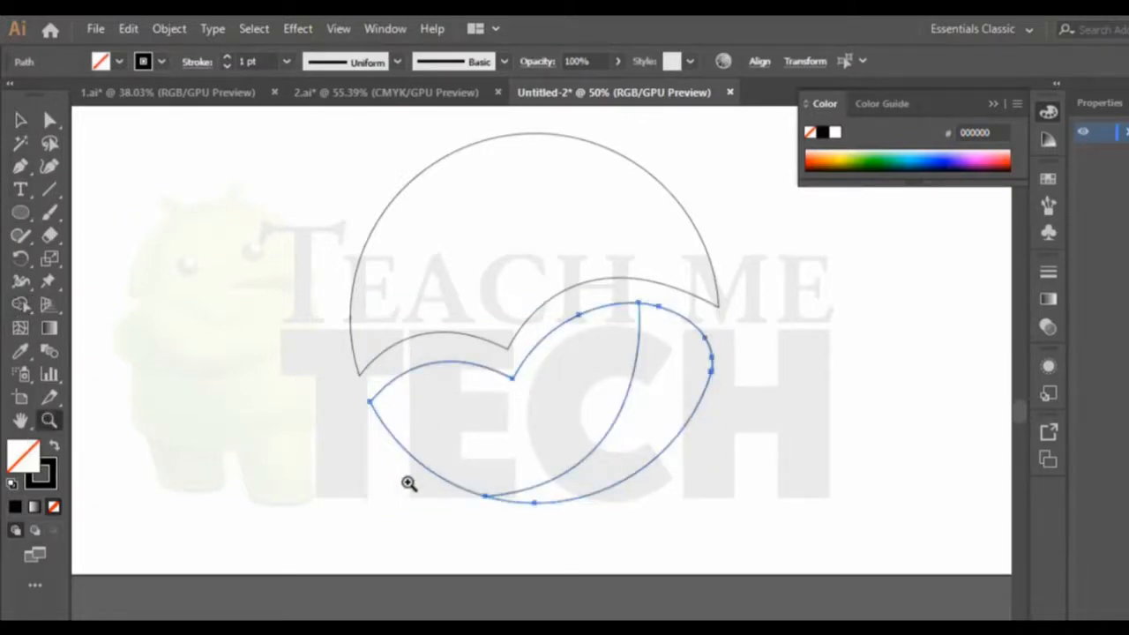
{"action": "left_click", "coordinate": [484, 494]}
{"action": "left_click", "coordinate": [547, 421]}
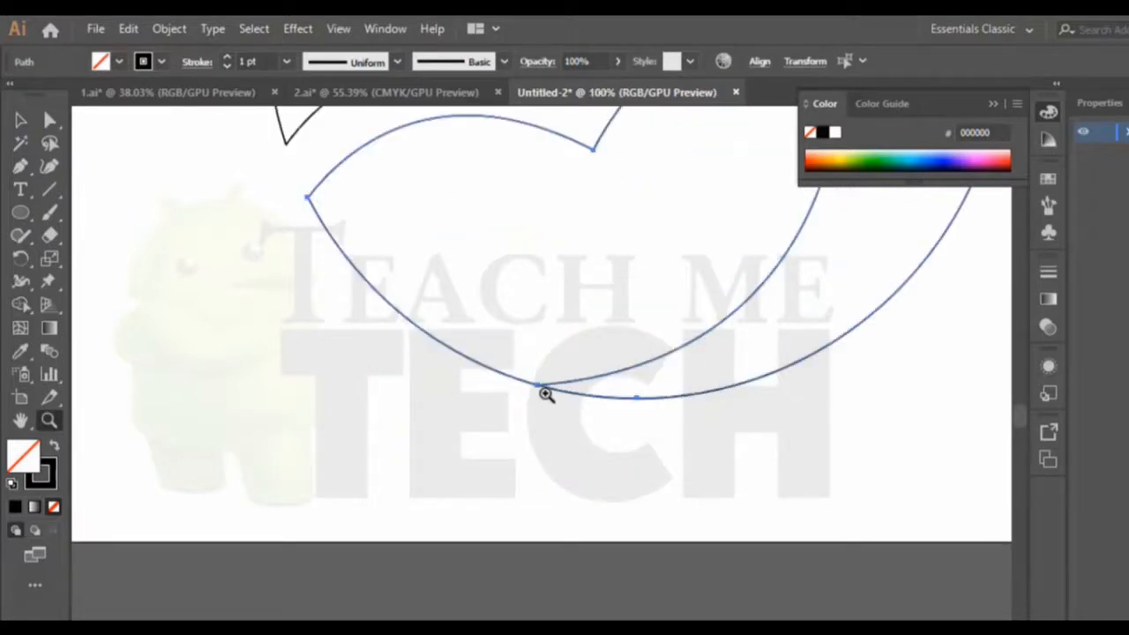
{"action": "left_click", "coordinate": [545, 396]}
{"action": "left_click", "coordinate": [21, 119]}
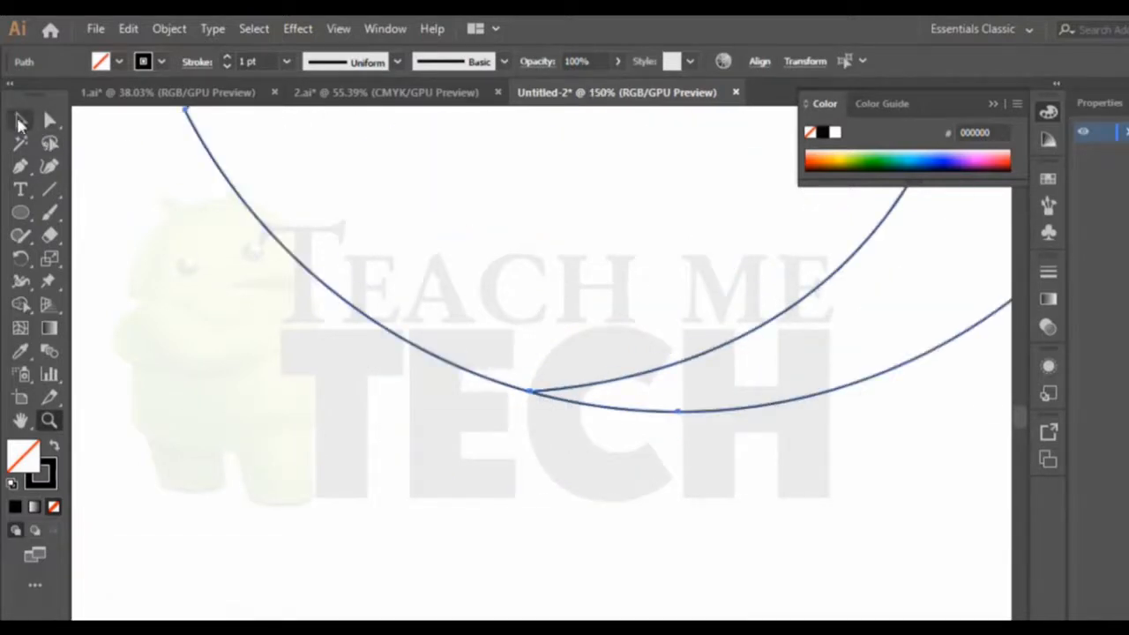
{"action": "left_click", "coordinate": [607, 487]}
{"action": "left_click", "coordinate": [634, 383]}
{"action": "left_click", "coordinate": [51, 166]}
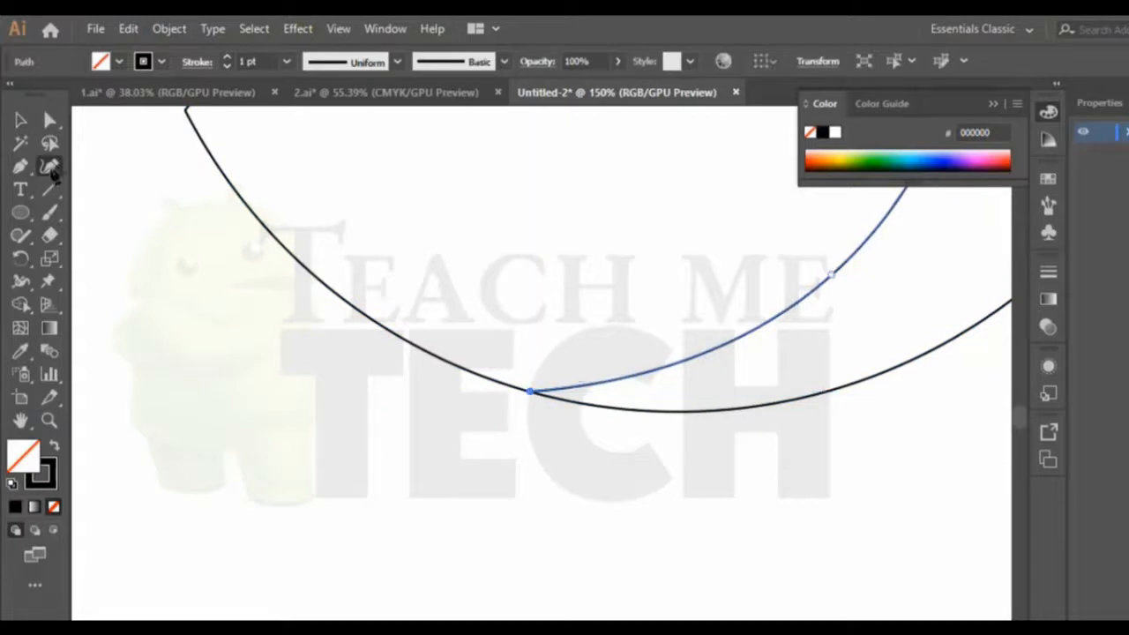
{"action": "left_click_drag", "start_coordinate": [530, 392], "coordinate": [512, 397]}
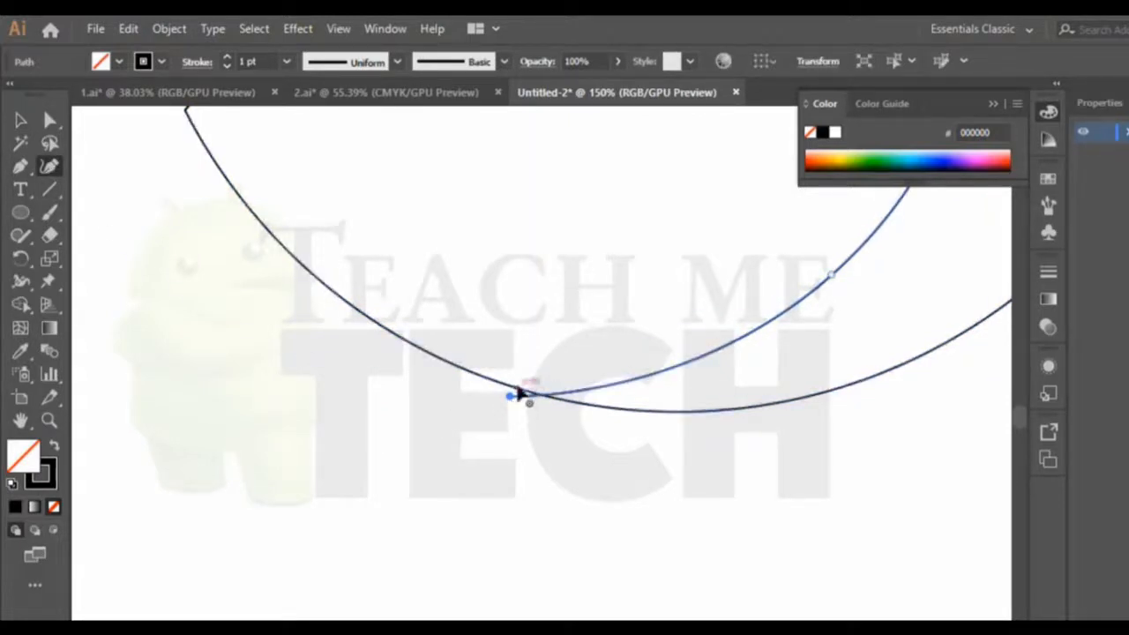
{"action": "key", "text": "ctrl+minus"}
{"action": "key", "text": "ctrl+minus"}
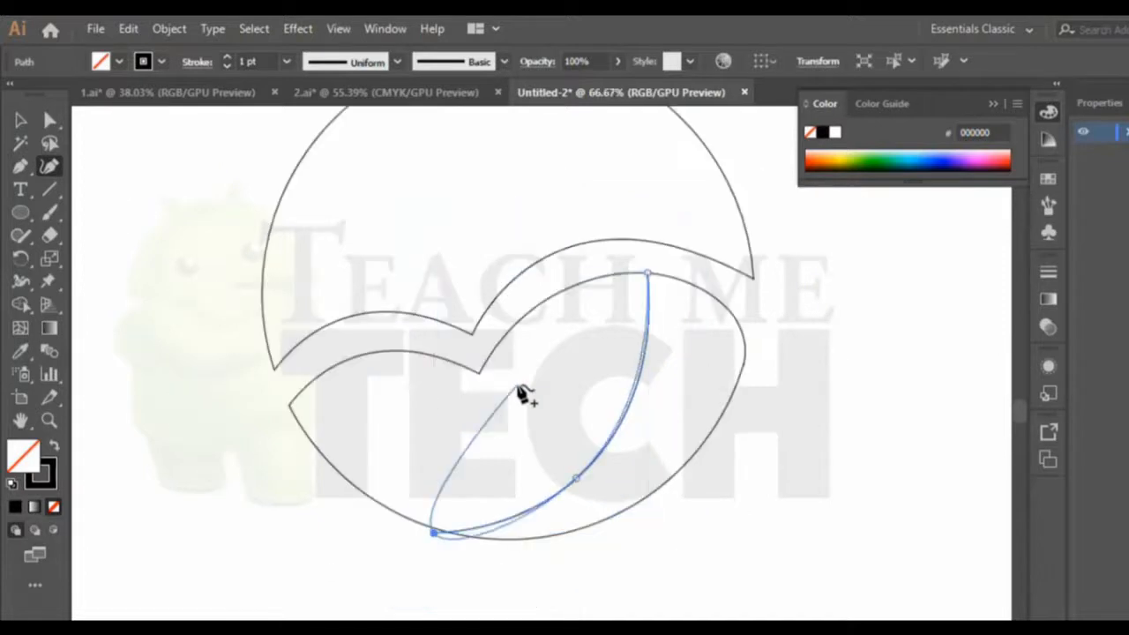
{"action": "left_click", "coordinate": [21, 119]}
{"action": "scroll", "coordinate": [897, 584], "scroll_direction": "down", "scroll_amount": 2}
{"action": "left_click", "coordinate": [594, 487]}
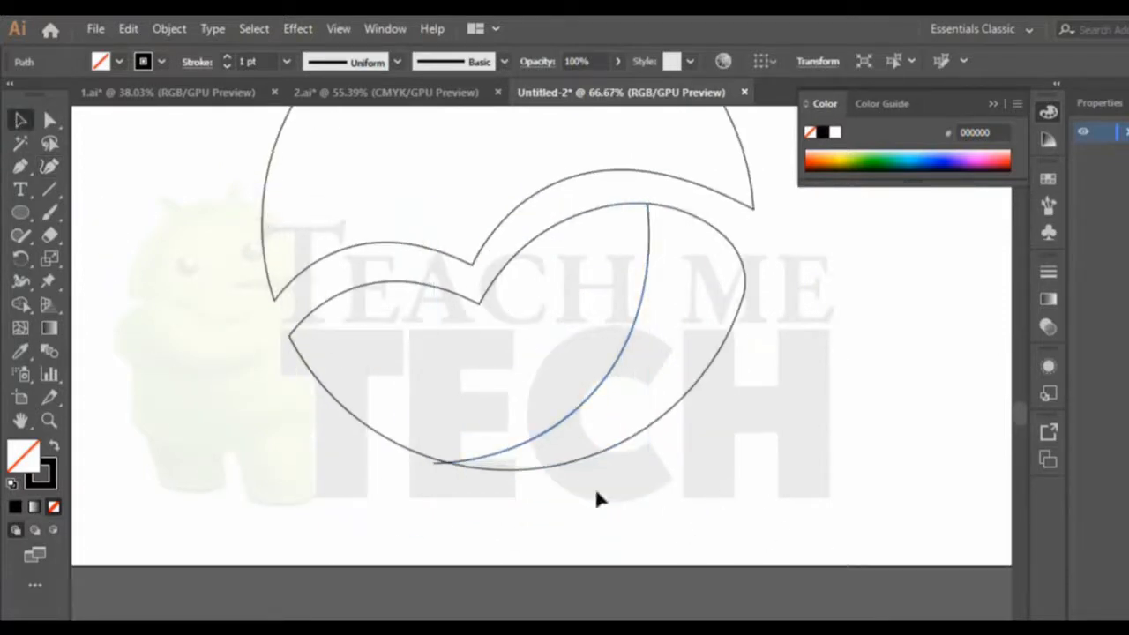
{"action": "left_click_drag", "start_coordinate": [724, 434], "coordinate": [875, 340]}
{"action": "left_click", "coordinate": [21, 304]}
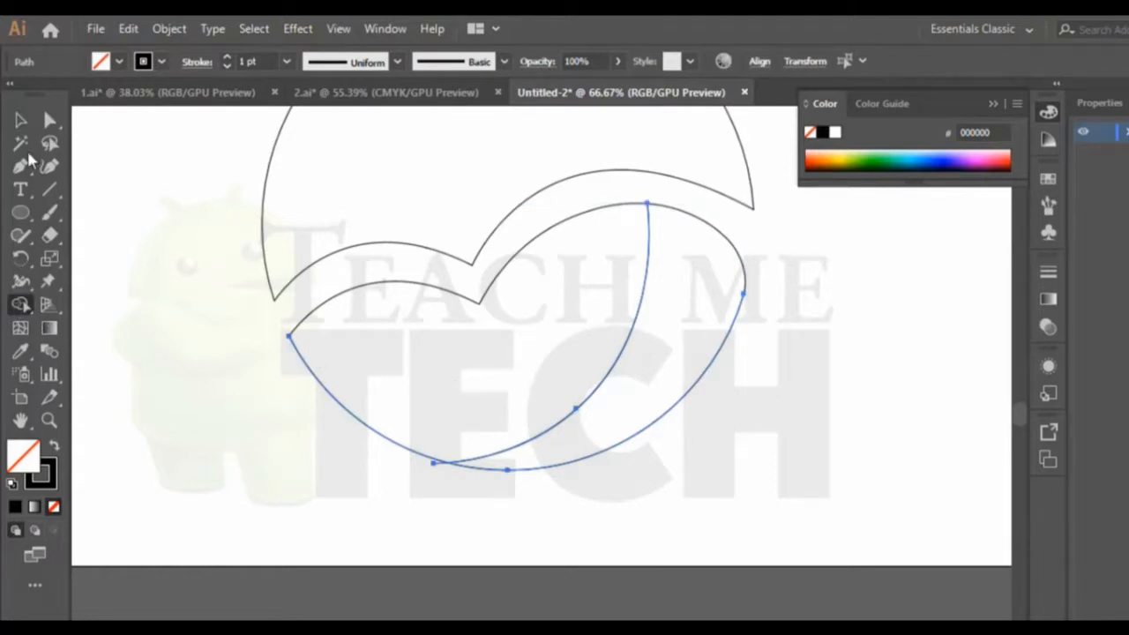
{"action": "left_click", "coordinate": [21, 119]}
{"action": "left_click", "coordinate": [740, 517]}
{"action": "left_click_drag", "start_coordinate": [486, 486], "coordinate": [556, 320]}
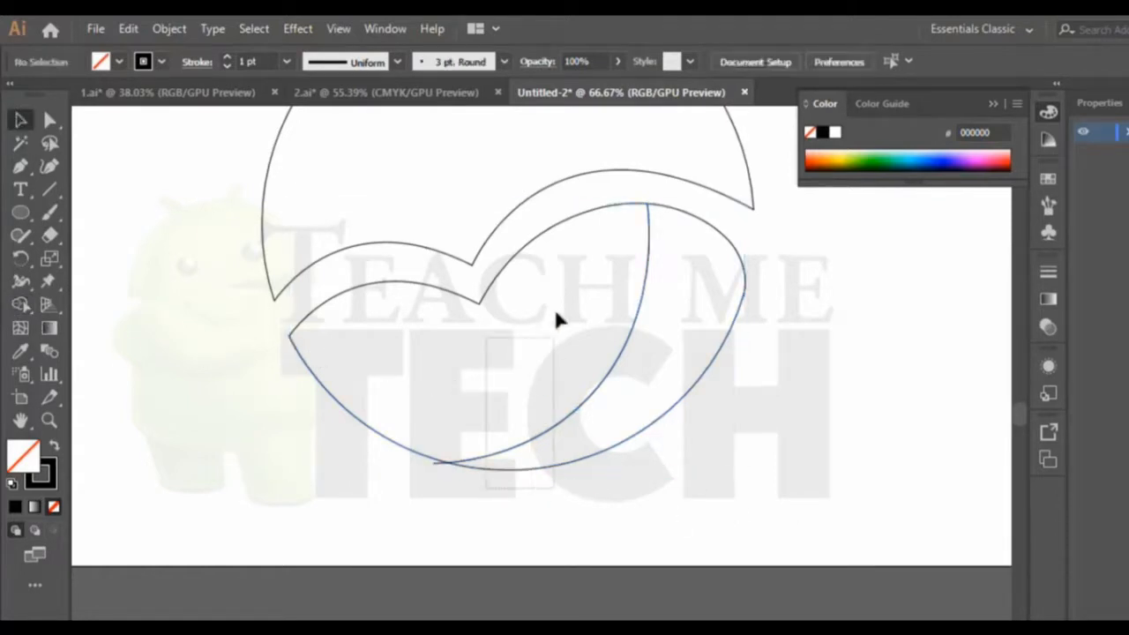
{"action": "left_click_drag", "start_coordinate": [549, 271], "coordinate": [551, 270]}
{"action": "left_click", "coordinate": [20, 304]}
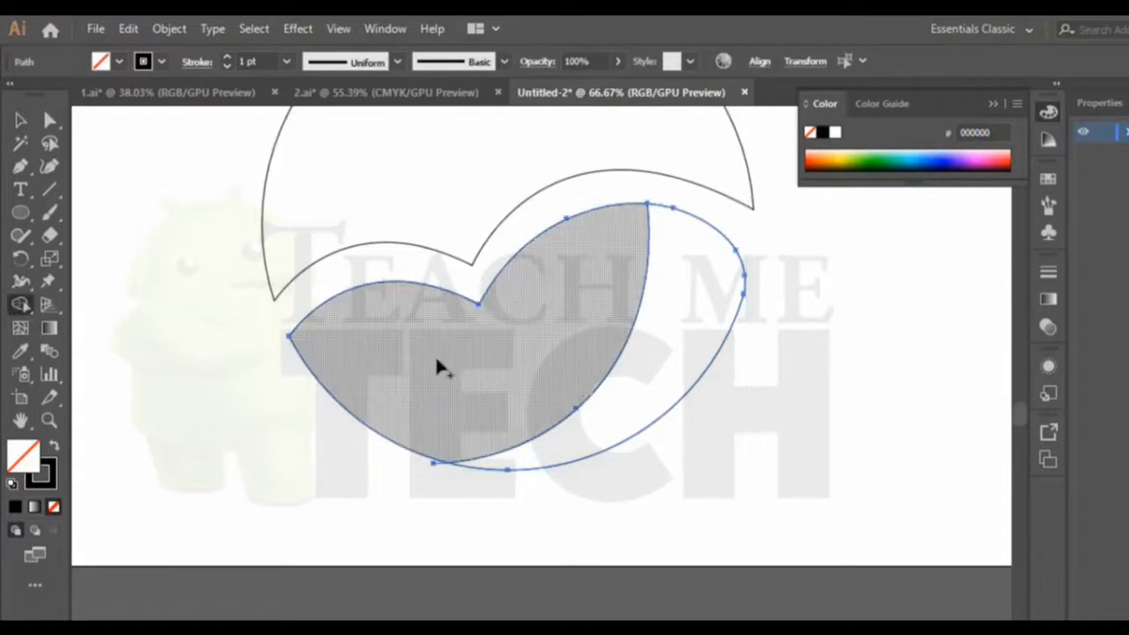
{"action": "left_click", "coordinate": [20, 119]}
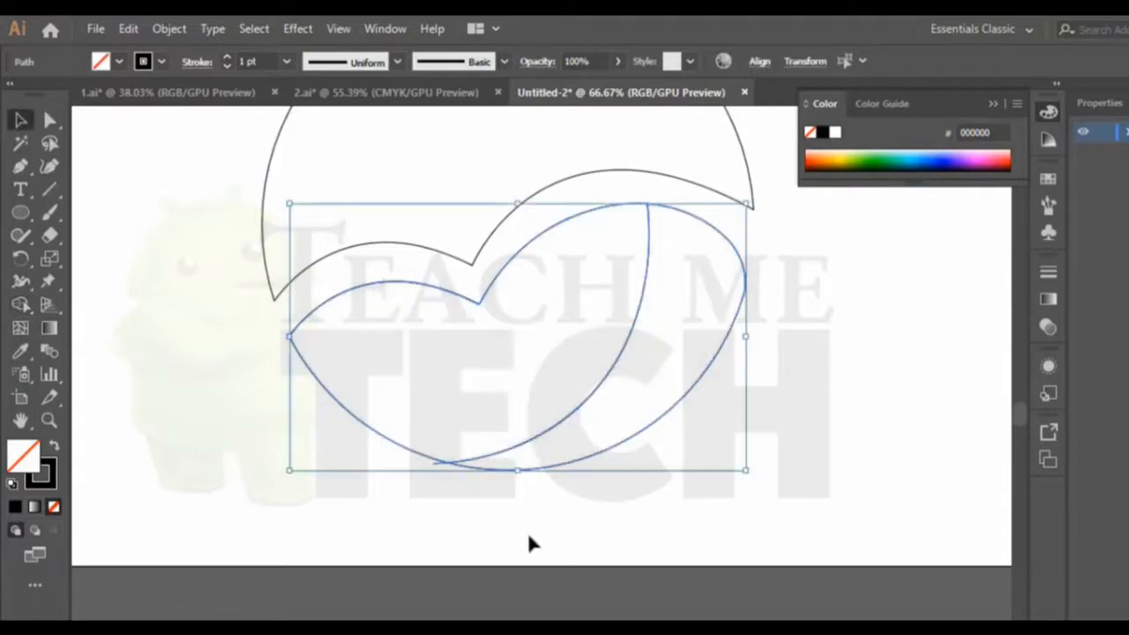
Step: Select the dividing curve with the lower circle arc and trim the curve's overhanging lower tip with the Shape Builder
{"action": "left_click", "coordinate": [432, 492]}
{"action": "left_click_drag", "start_coordinate": [433, 492], "coordinate": [322, 450]}
{"action": "left_click", "coordinate": [20, 304]}
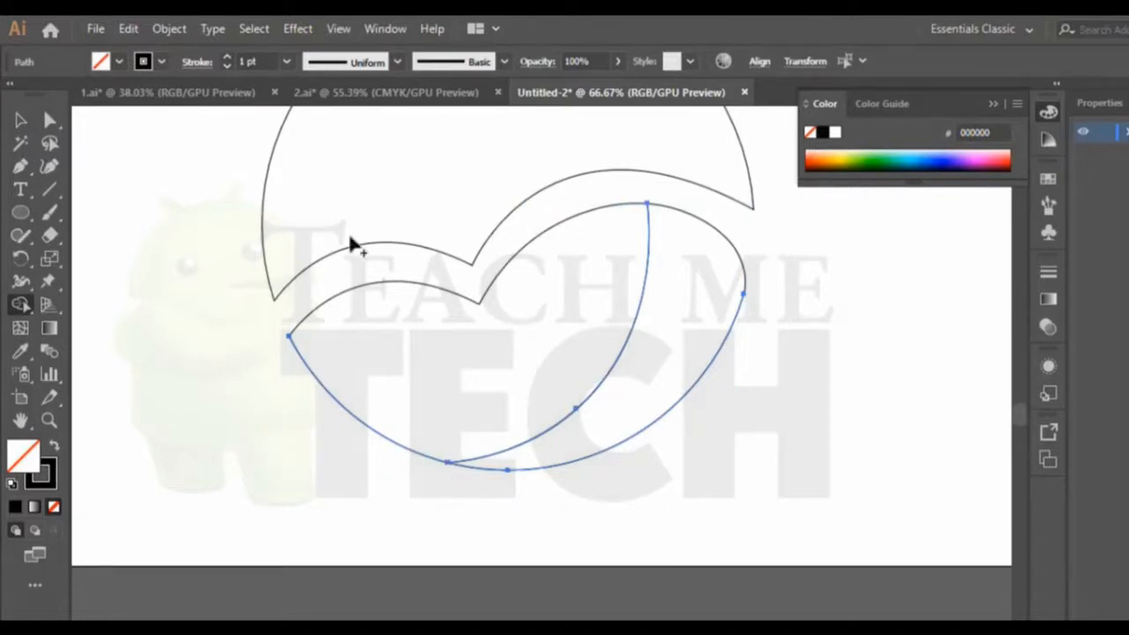
{"action": "left_click", "coordinate": [24, 118]}
{"action": "left_click", "coordinate": [855, 404]}
{"action": "scroll", "coordinate": [800, 425], "scroll_direction": "up", "scroll_amount": 1}
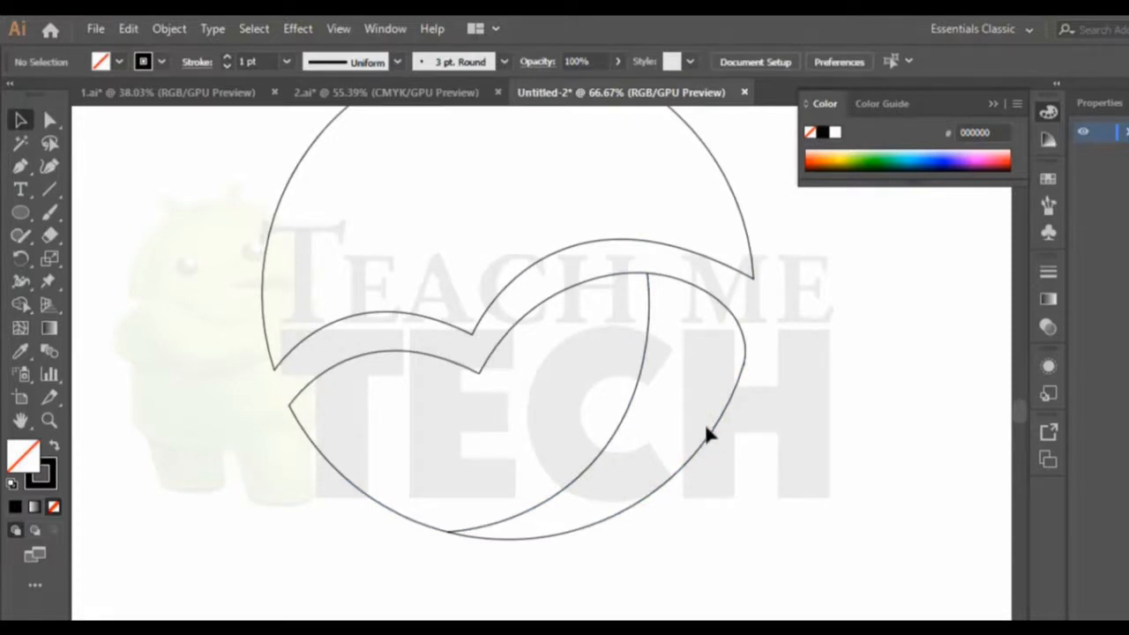
Step: Draw an arched Pen path from the lower shape's left circle edge up to the notch between its two arches
{"action": "left_click", "coordinate": [25, 171]}
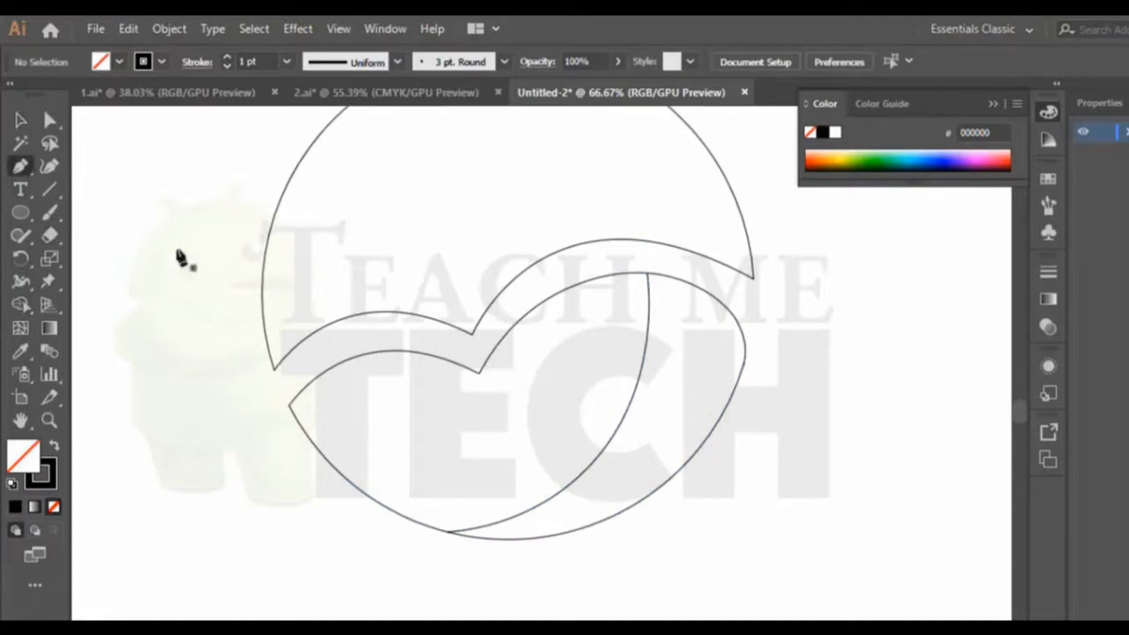
{"action": "left_click", "coordinate": [477, 372]}
{"action": "key", "text": "Escape"}
{"action": "left_click", "coordinate": [332, 463]}
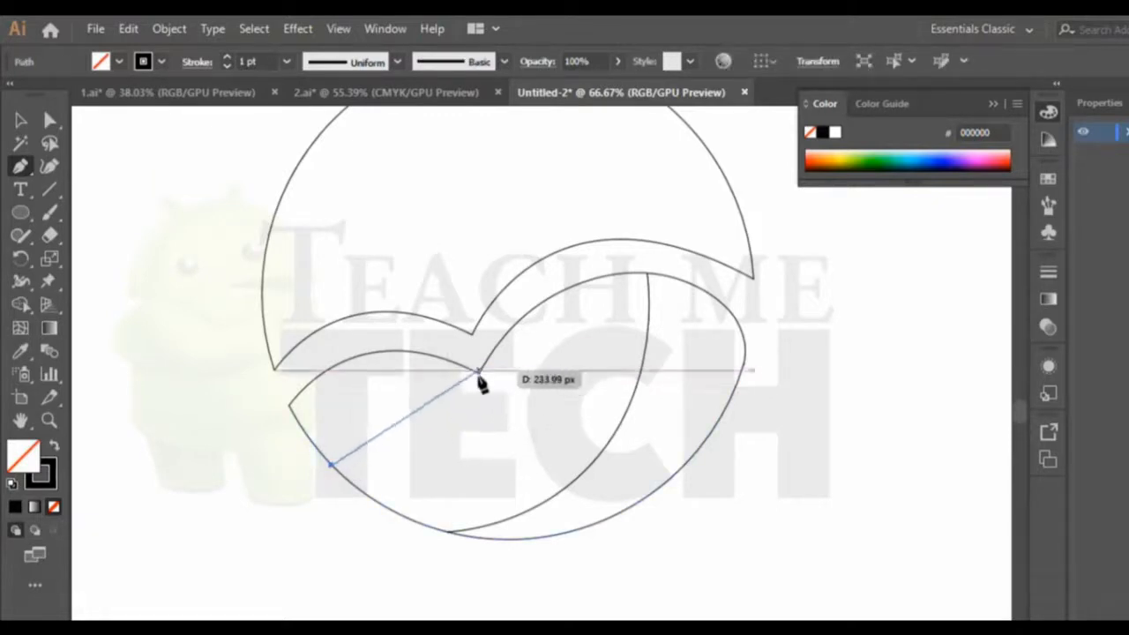
{"action": "left_click_drag", "start_coordinate": [477, 371], "coordinate": [594, 383]}
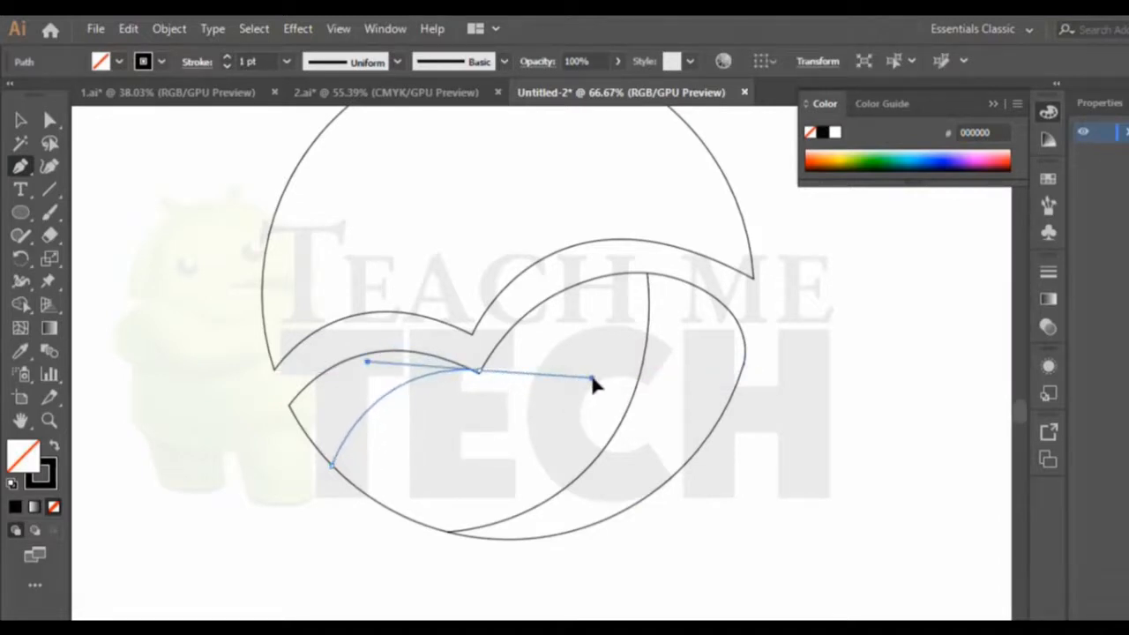
{"action": "left_click_drag", "start_coordinate": [595, 385], "coordinate": [571, 376]}
Step: Snap the new arched path's upper end exactly onto the notch corner with the Curvature tool
{"action": "left_click", "coordinate": [49, 421]}
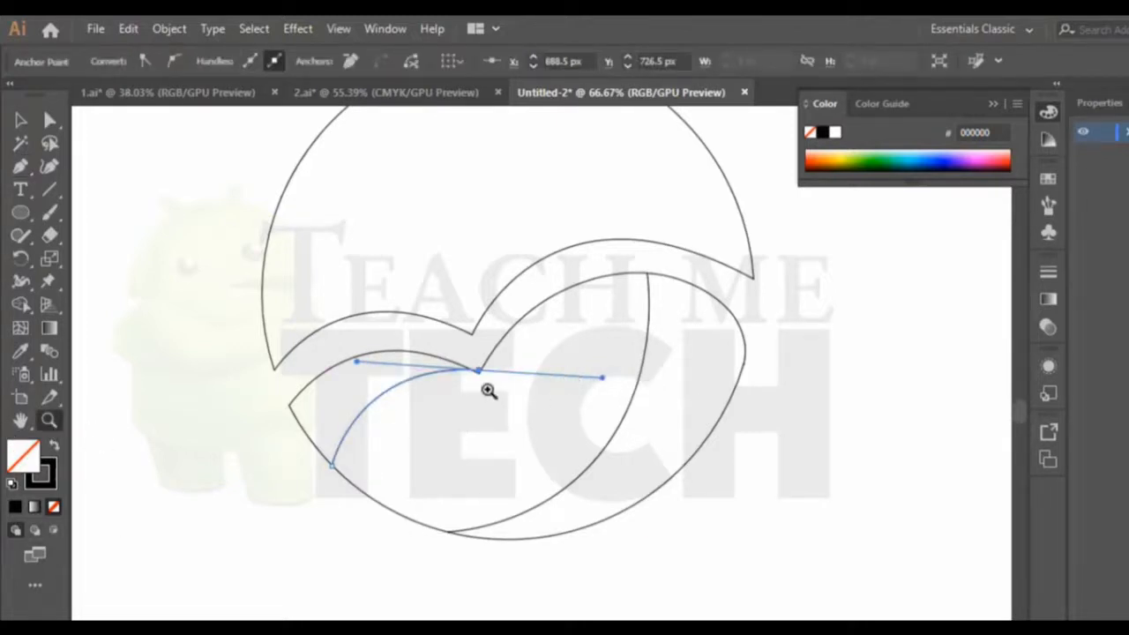
{"action": "left_click", "coordinate": [486, 391]}
{"action": "left_click", "coordinate": [517, 381]}
{"action": "left_click", "coordinate": [549, 404]}
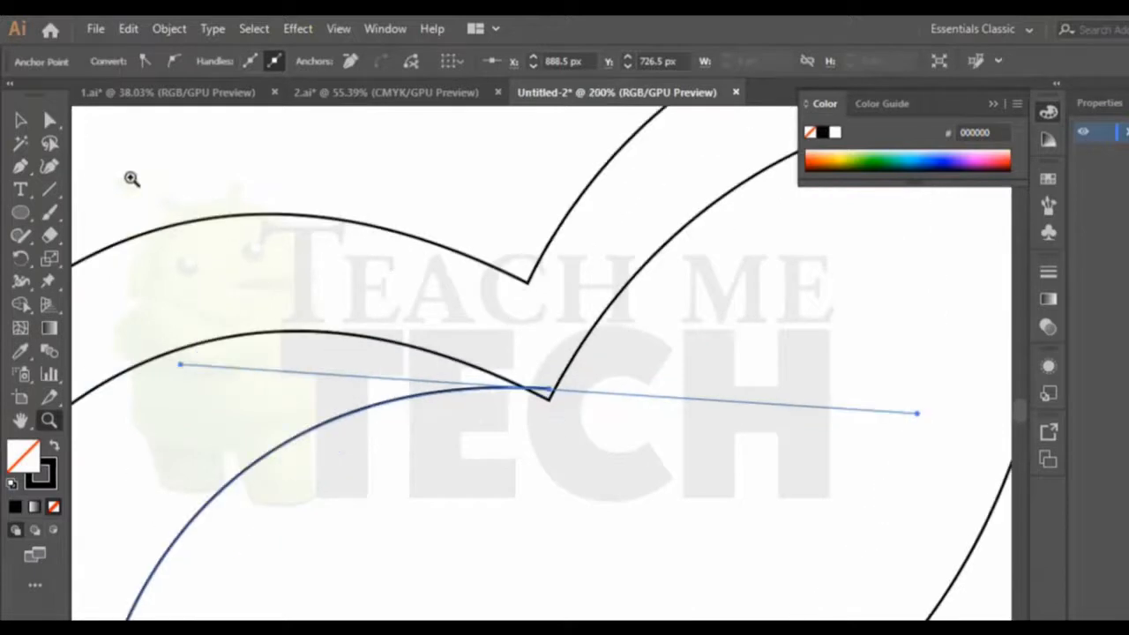
{"action": "left_click", "coordinate": [50, 167]}
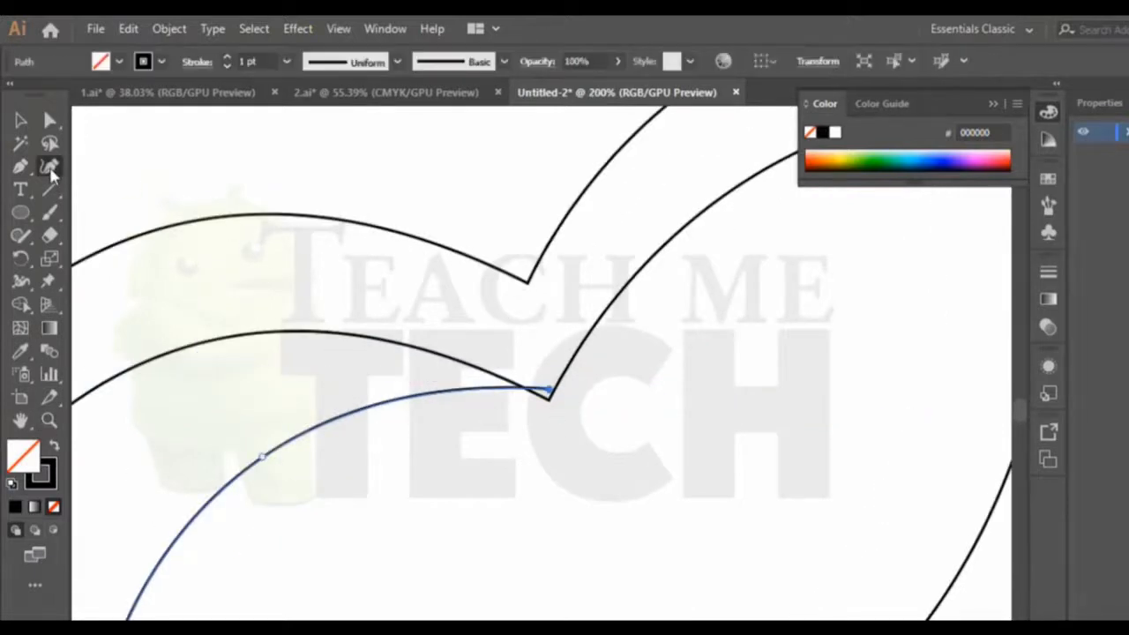
{"action": "left_click", "coordinate": [551, 395]}
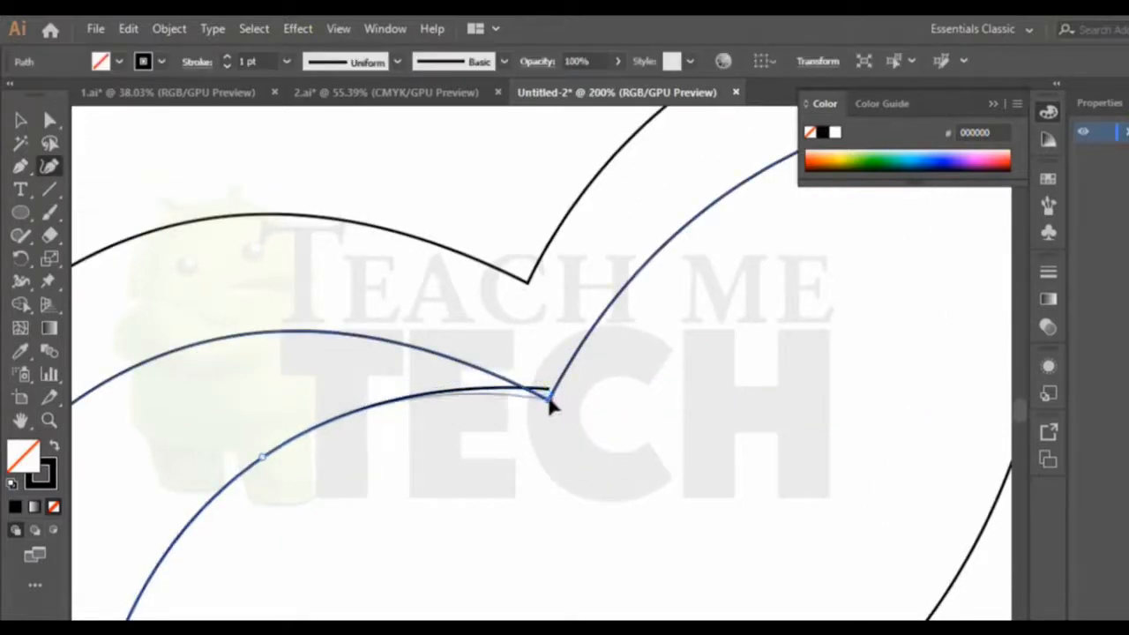
{"action": "left_click", "coordinate": [550, 402]}
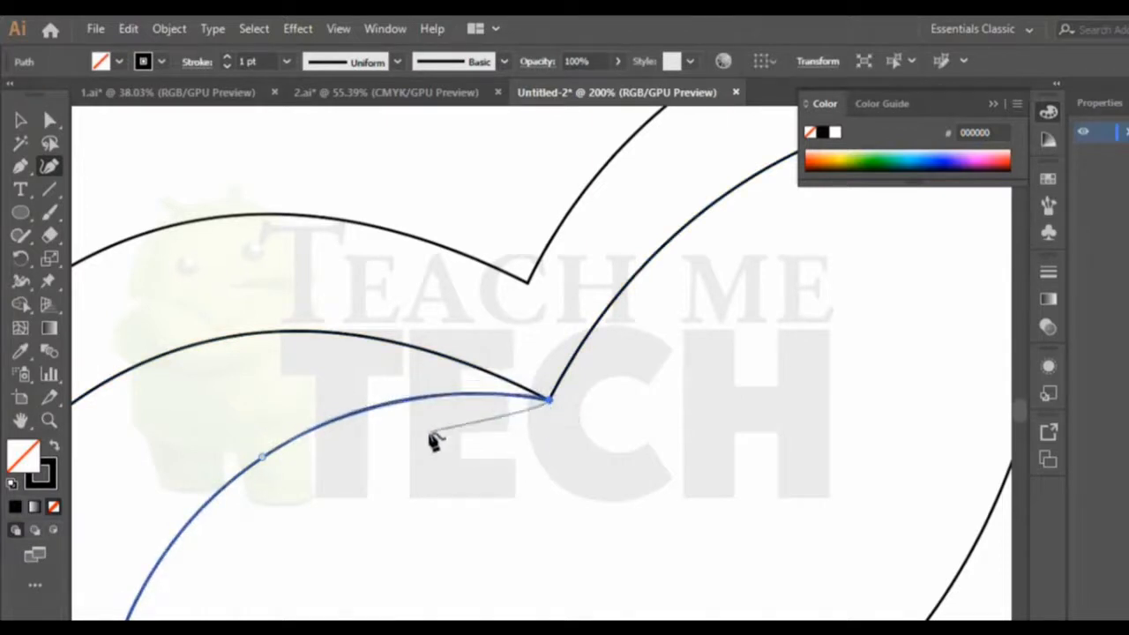
{"action": "key", "text": "ctrl+minus"}
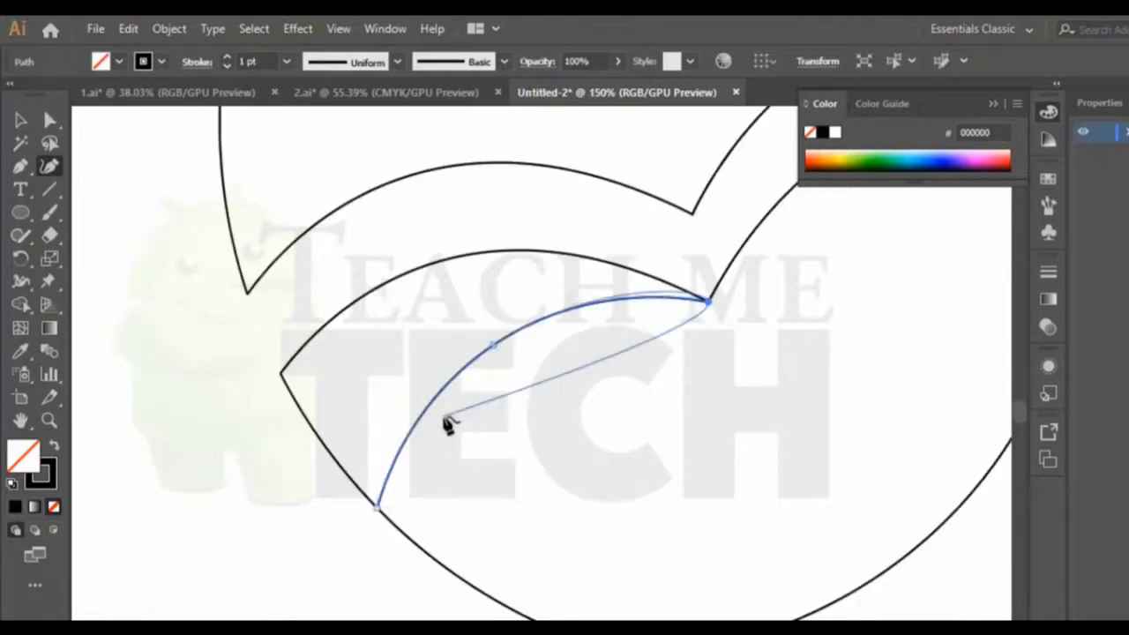
Step: Select the lower shape together with its dividing curves and check its separate regions with the Shape Builder
{"action": "left_click", "coordinate": [21, 120]}
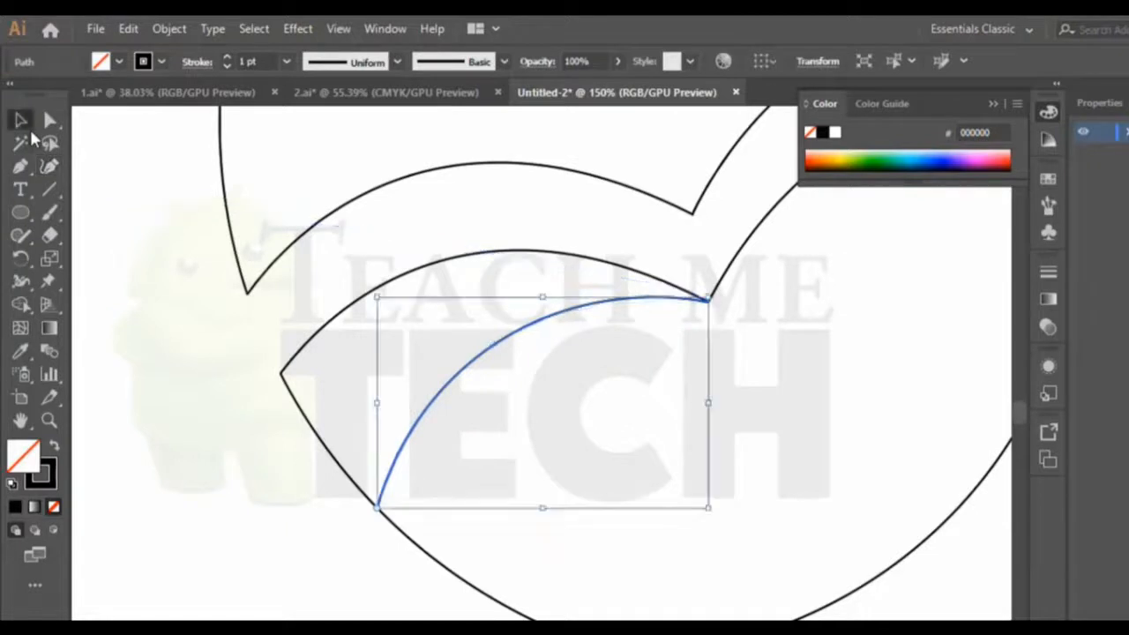
{"action": "left_click", "coordinate": [220, 565]}
{"action": "key", "text": "ctrl+minus"}
{"action": "key", "text": "ctrl+minus"}
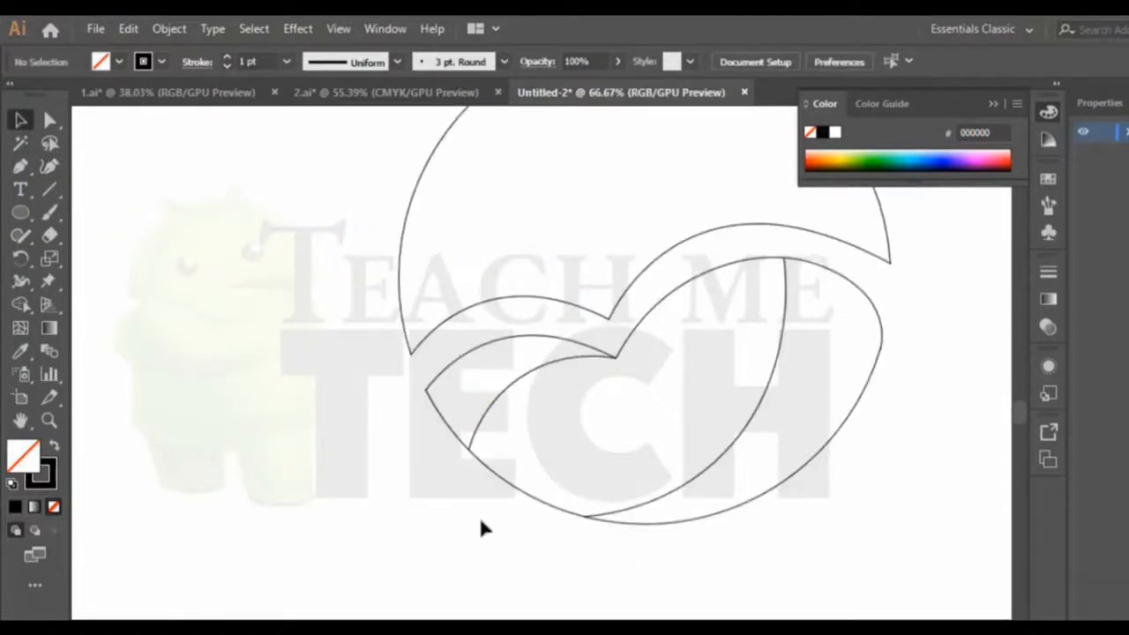
{"action": "left_click_drag", "start_coordinate": [480, 527], "coordinate": [927, 325]}
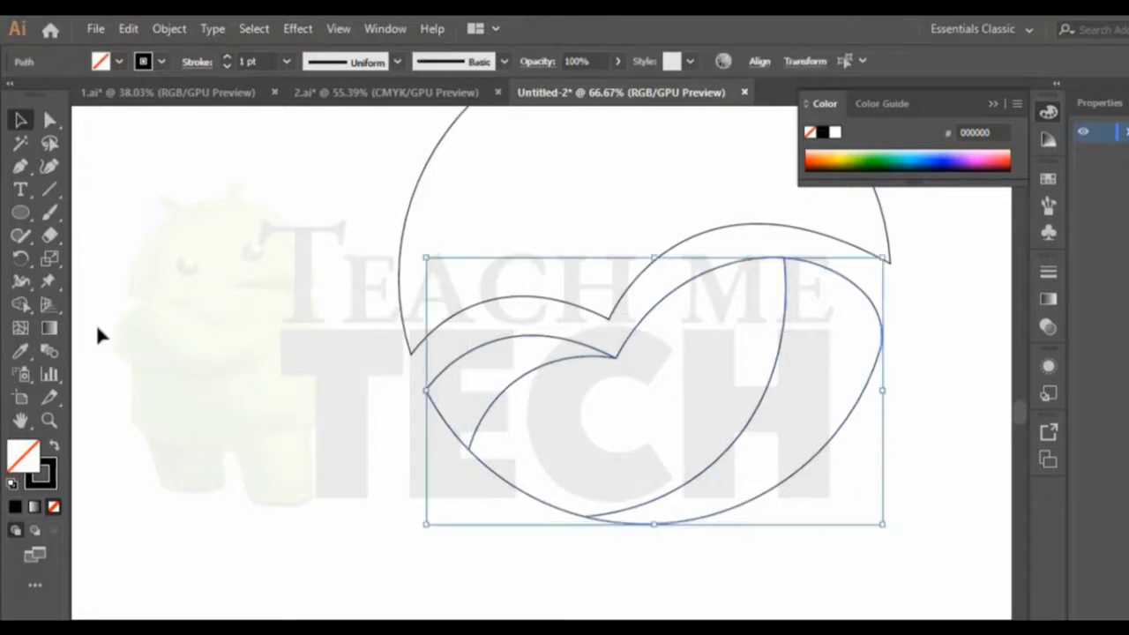
{"action": "left_click", "coordinate": [20, 306]}
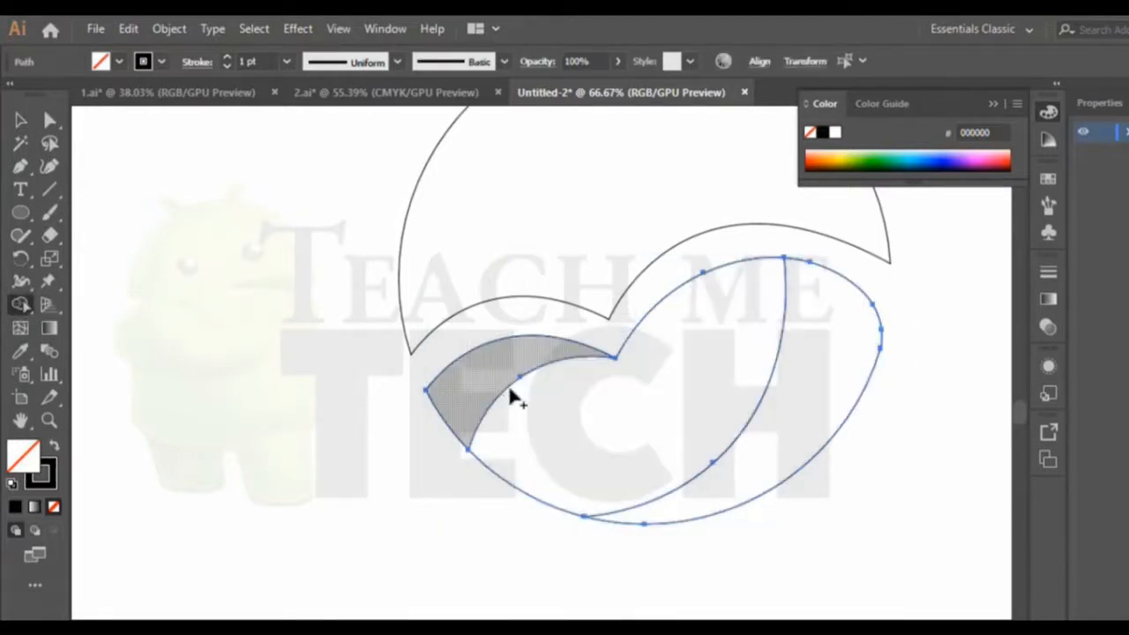
{"action": "scroll", "coordinate": [282, 467], "scroll_direction": "up", "scroll_amount": 2}
{"action": "key", "text": "v"}
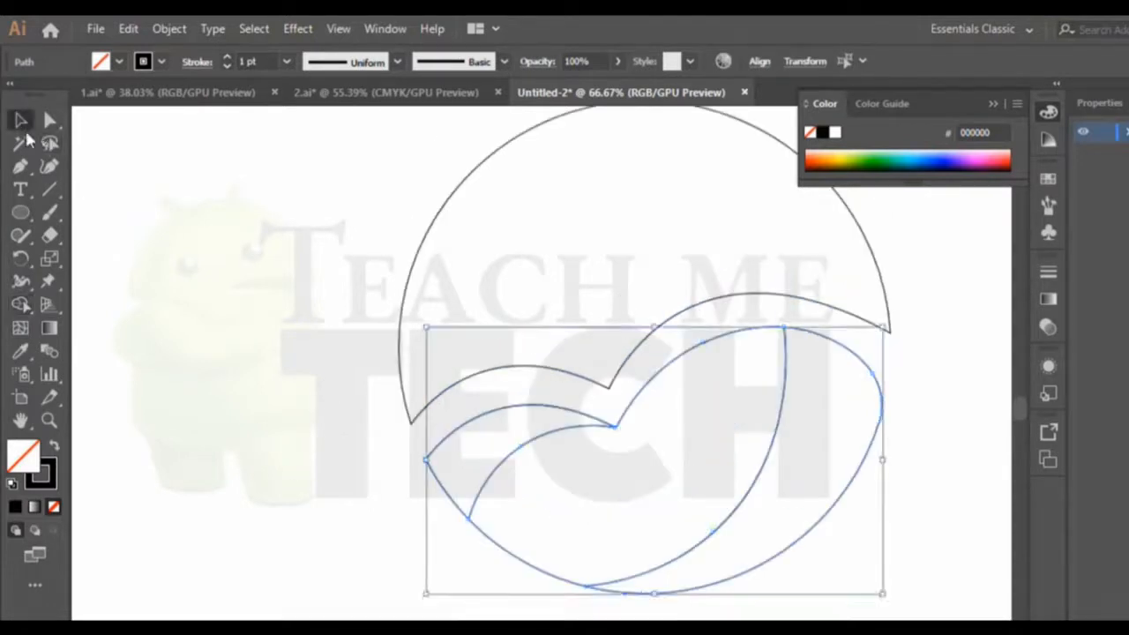
Step: Reselect the lower paths along with the upper shape's double-arched edge and check the enclosed regions again with the Shape Builder
{"action": "left_click", "coordinate": [214, 252]}
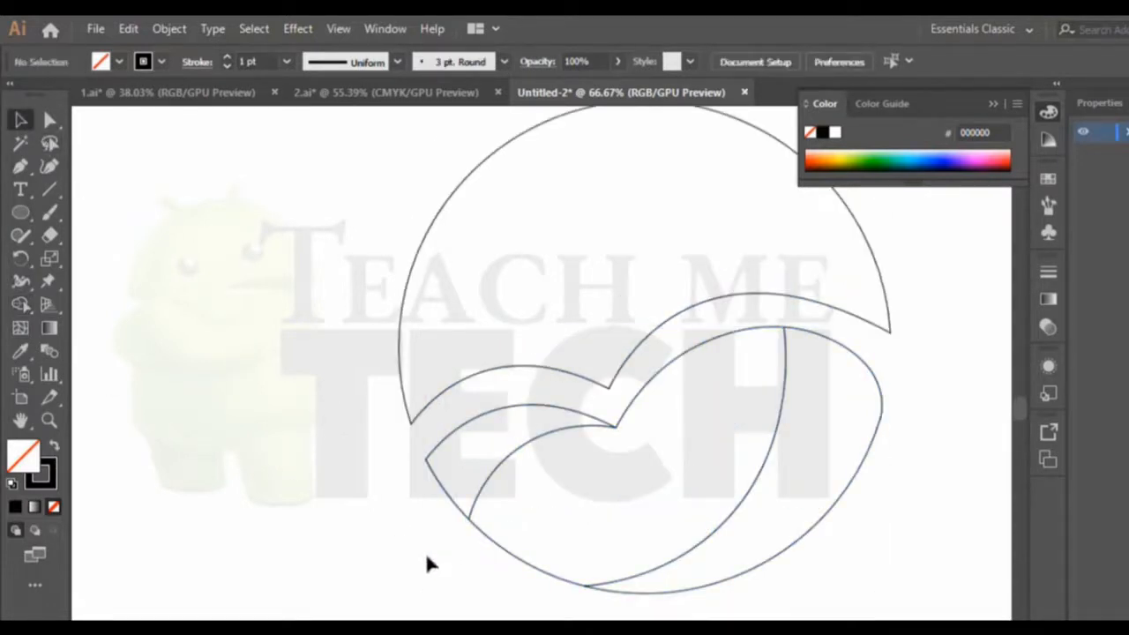
{"action": "left_click_drag", "start_coordinate": [426, 556], "coordinate": [942, 462]}
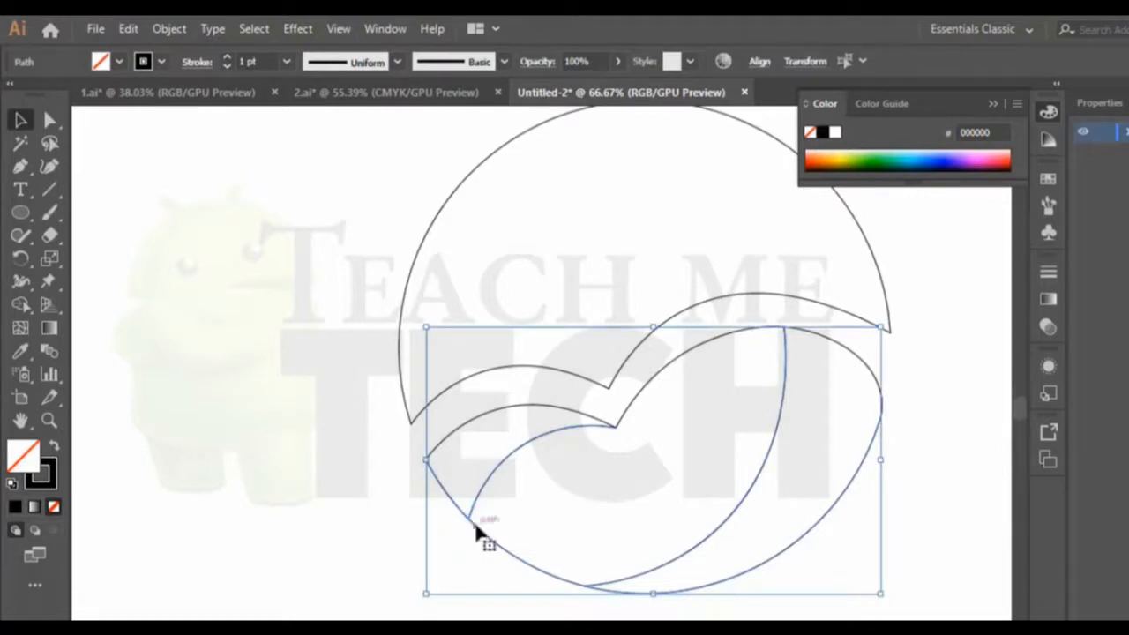
{"action": "left_click_drag", "start_coordinate": [438, 575], "coordinate": [908, 396]}
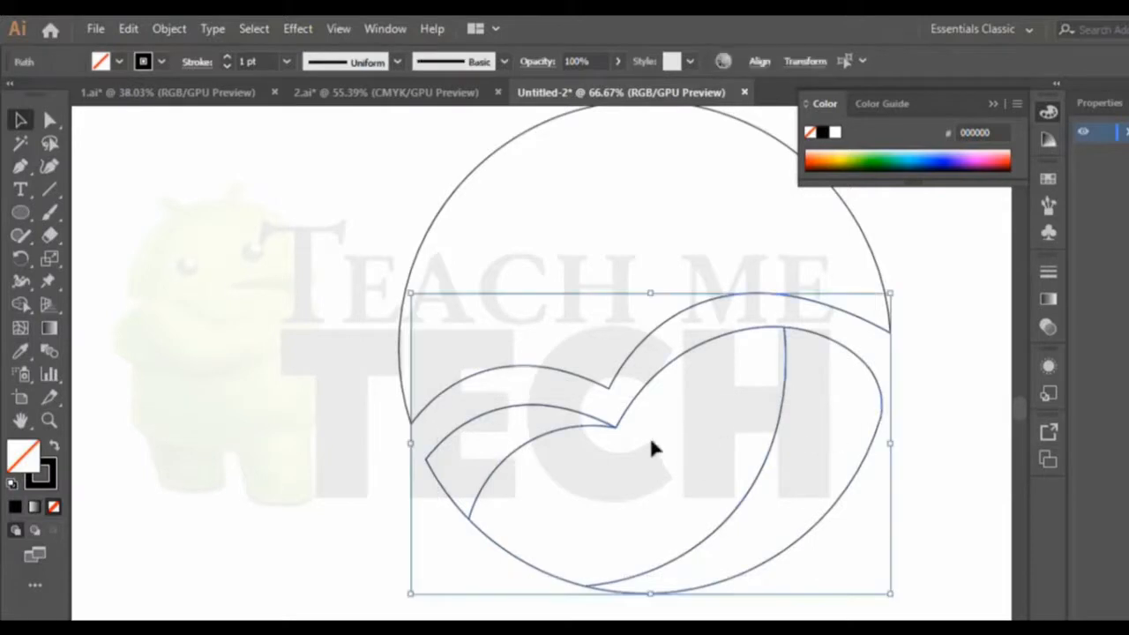
{"action": "left_click", "coordinate": [14, 303]}
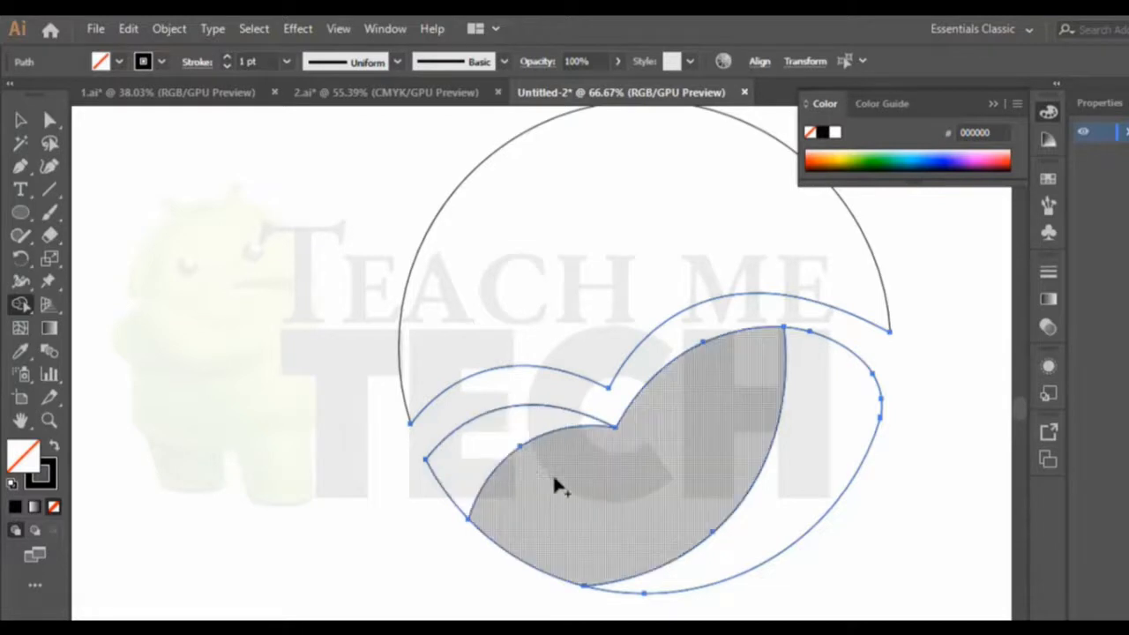
{"action": "left_click", "coordinate": [21, 121]}
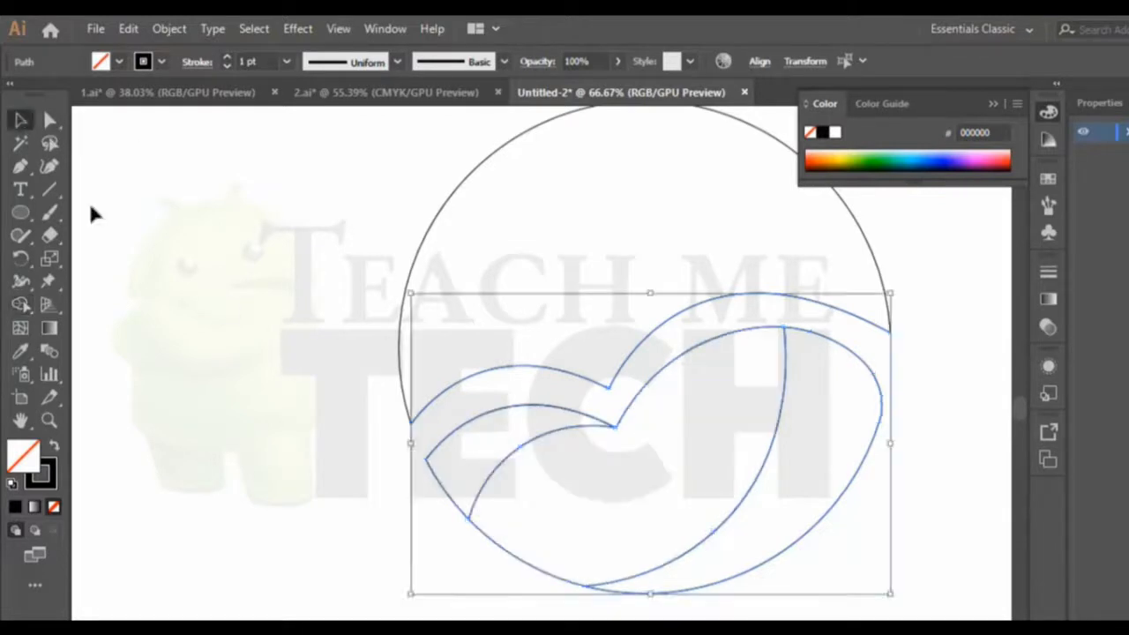
{"action": "left_click", "coordinate": [90, 205]}
Step: Draw an arched Pen path from the upper shape's notch corner up to the circle's upper-right edge
{"action": "scroll", "coordinate": [609, 384], "scroll_direction": "up", "scroll_amount": 1}
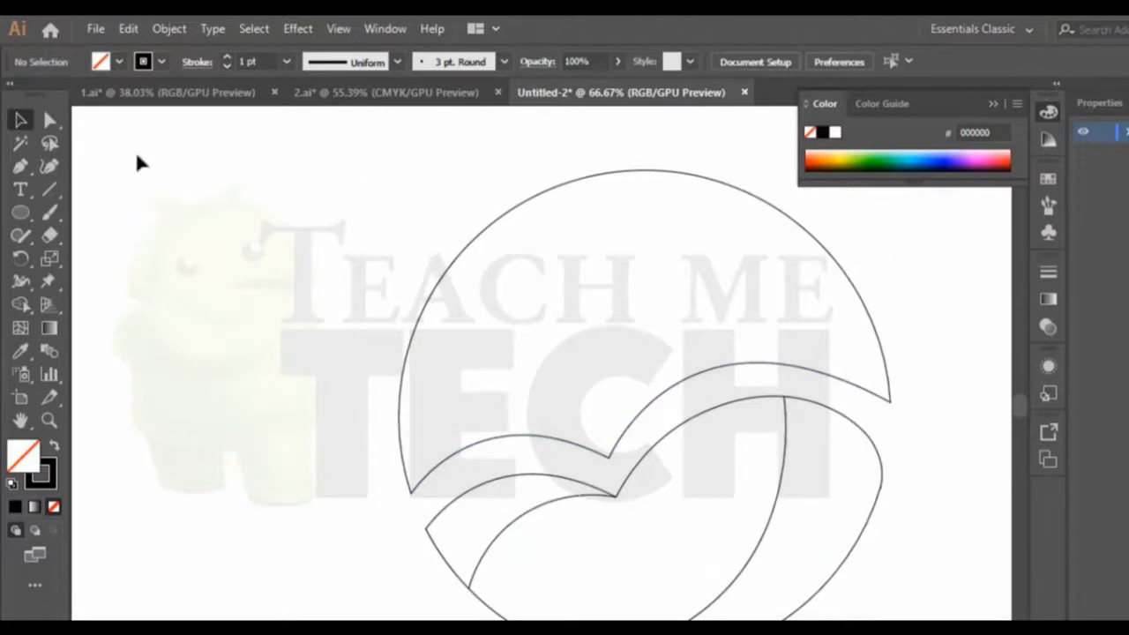
{"action": "left_click", "coordinate": [20, 166]}
{"action": "left_click", "coordinate": [616, 331]}
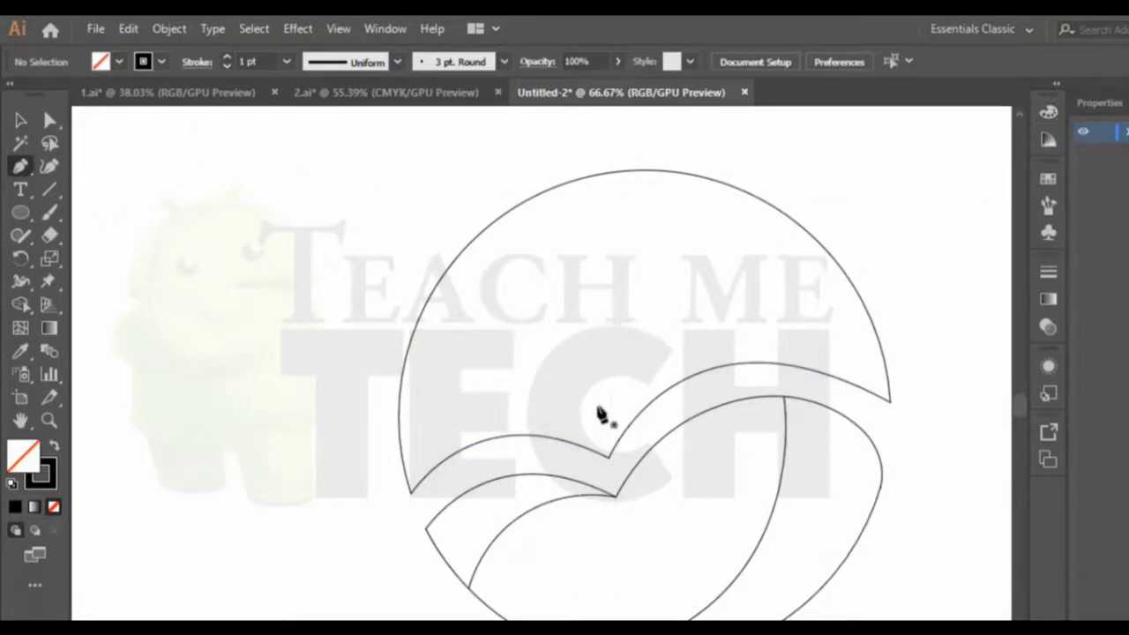
{"action": "left_click", "coordinate": [610, 457]}
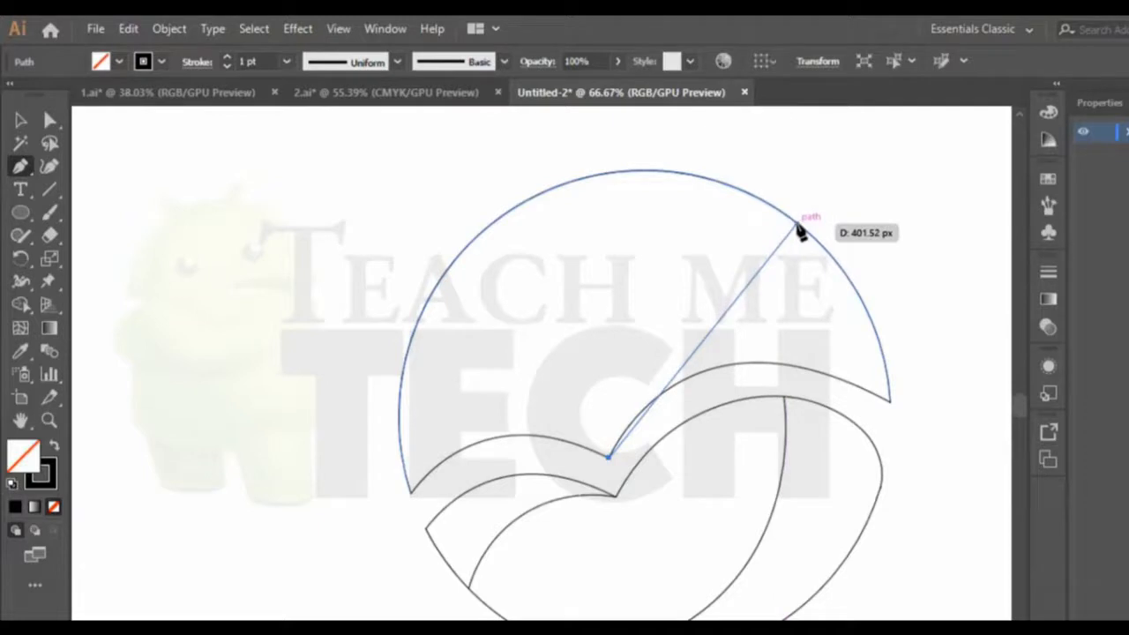
{"action": "left_click_drag", "start_coordinate": [797, 228], "coordinate": [980, 190]}
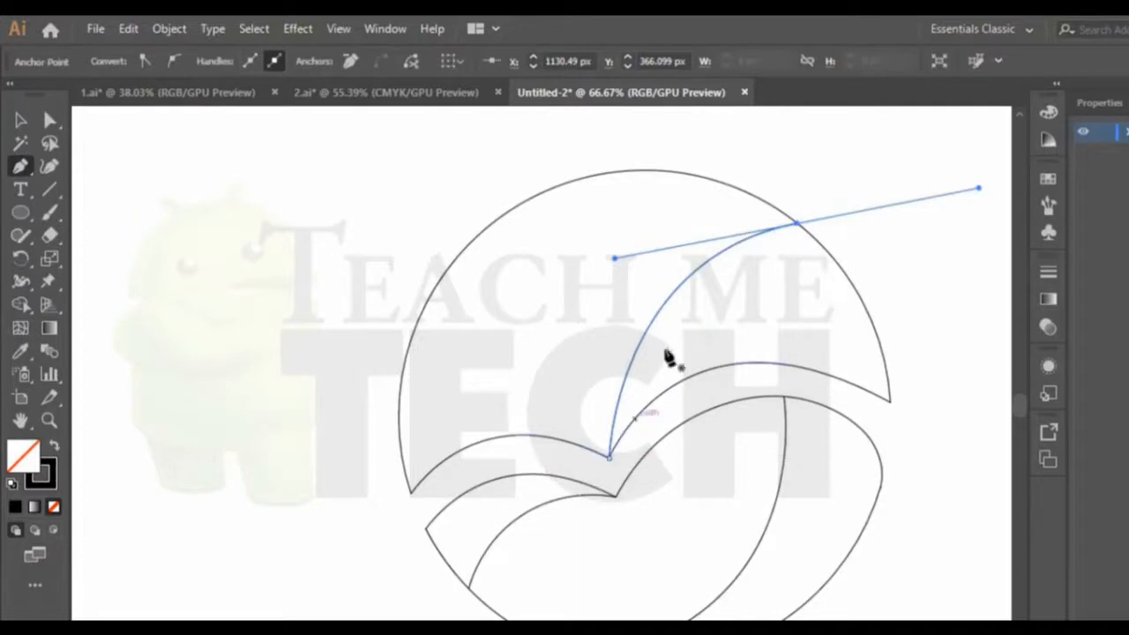
Step: Draw two more curved Pen paths, from the circle's top and its upper-left edge down to the notch corner
{"action": "left_click", "coordinate": [597, 179]}
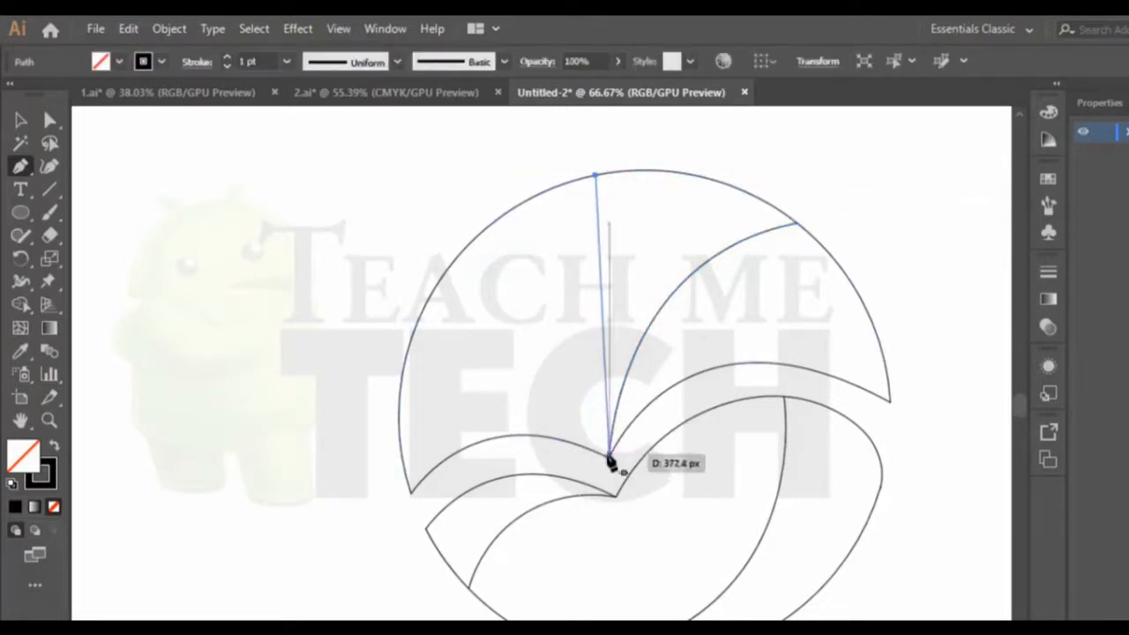
{"action": "left_click_drag", "start_coordinate": [610, 458], "coordinate": [676, 615]}
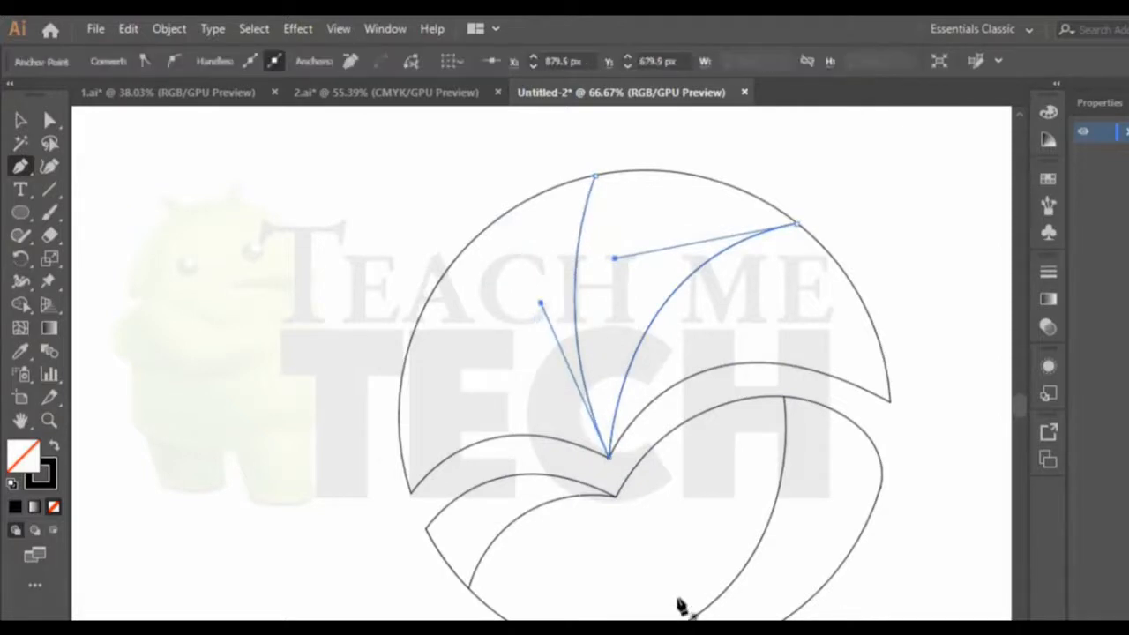
{"action": "left_click", "coordinate": [435, 287]}
{"action": "left_click", "coordinate": [436, 288]}
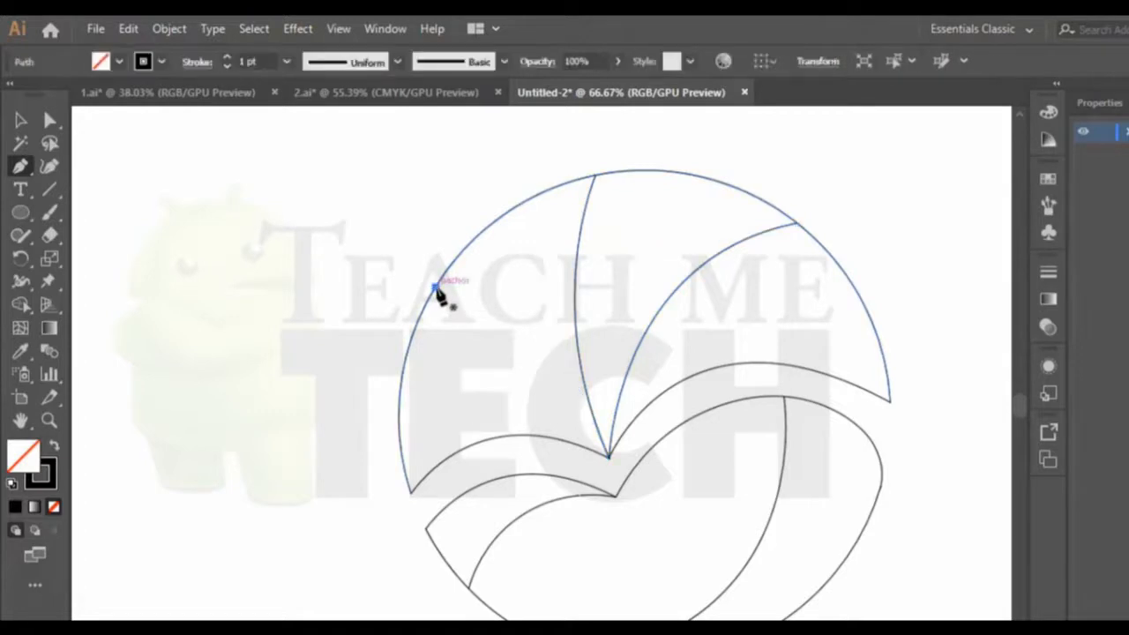
{"action": "left_click_drag", "start_coordinate": [608, 456], "coordinate": [720, 512]}
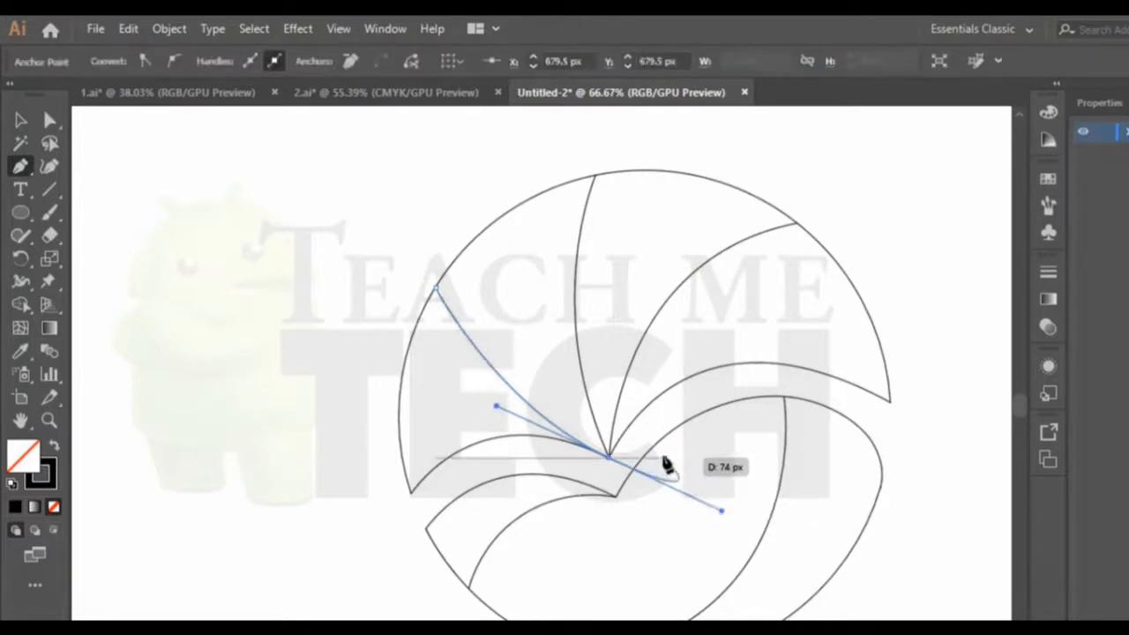
{"action": "left_click", "coordinate": [21, 120]}
{"action": "left_click", "coordinate": [386, 263]}
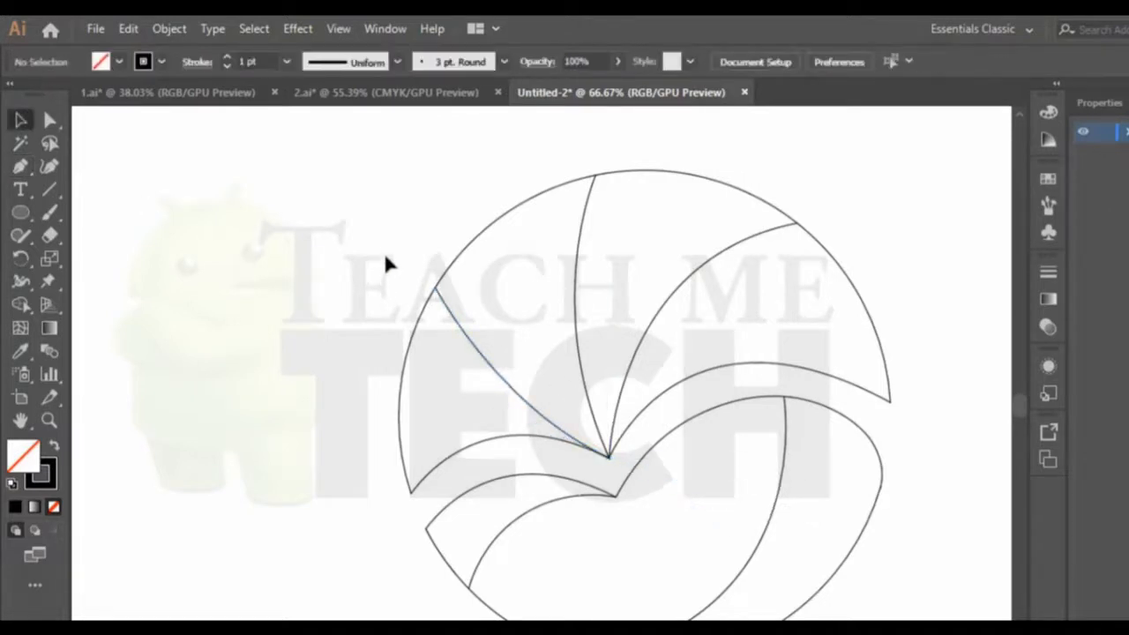
Step: Select the upper shape with its three curves and trim the tiny overhanging piece at the notch corner with the Shape Builder
{"action": "left_click", "coordinate": [650, 427]}
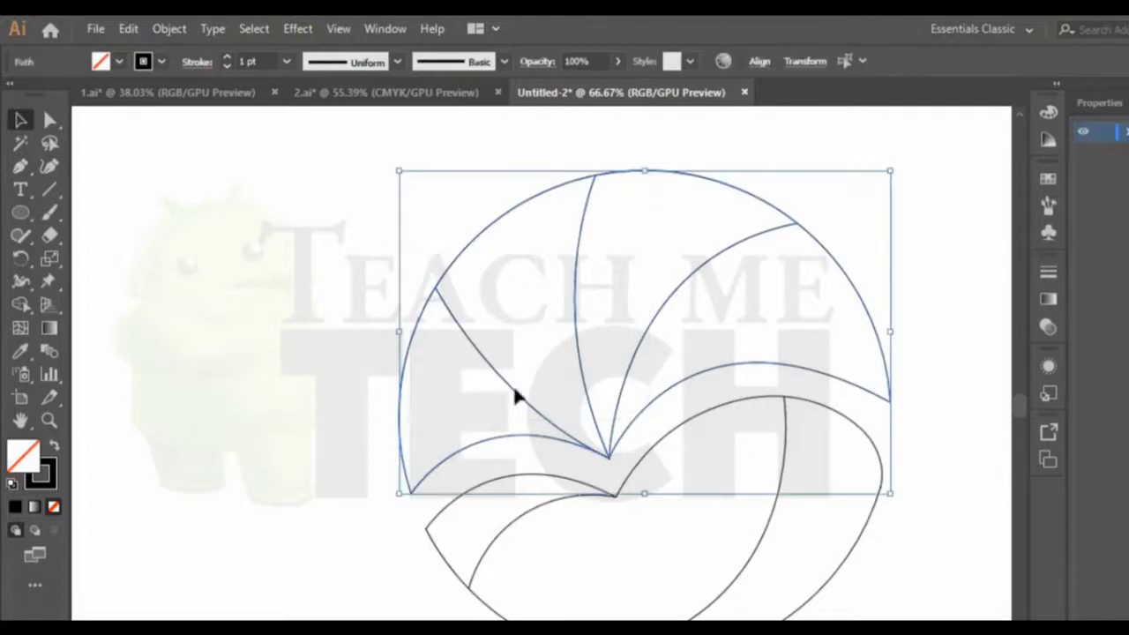
{"action": "left_click", "coordinate": [20, 305]}
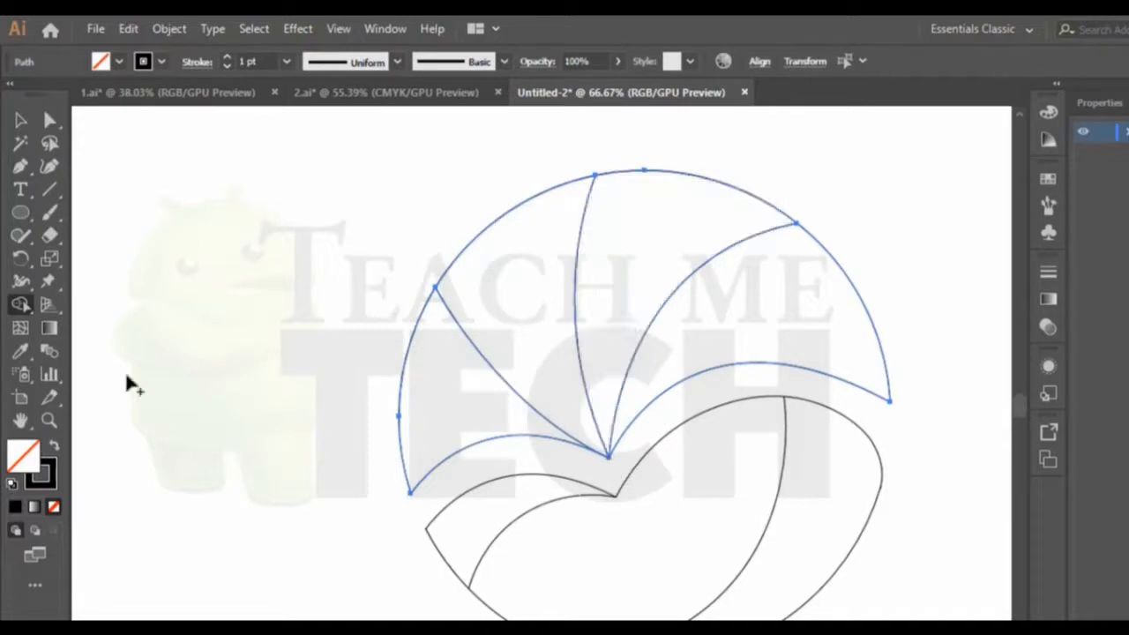
{"action": "left_click", "coordinate": [48, 420]}
{"action": "left_click", "coordinate": [605, 458]}
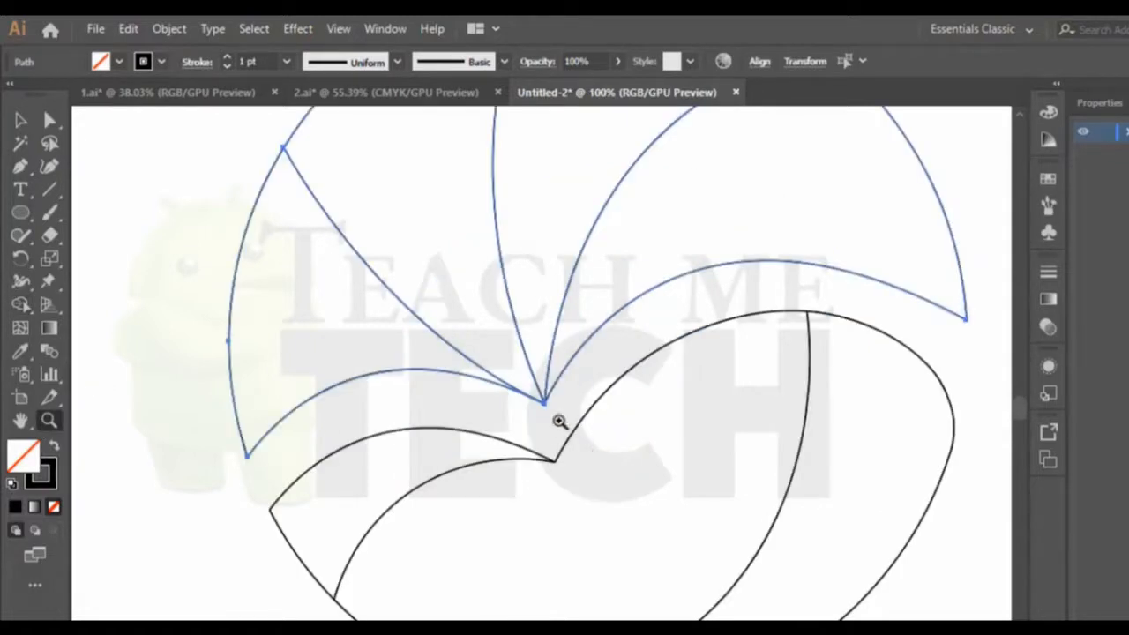
{"action": "left_click", "coordinate": [545, 414]}
{"action": "left_click", "coordinate": [545, 385]}
{"action": "left_click", "coordinate": [537, 403]}
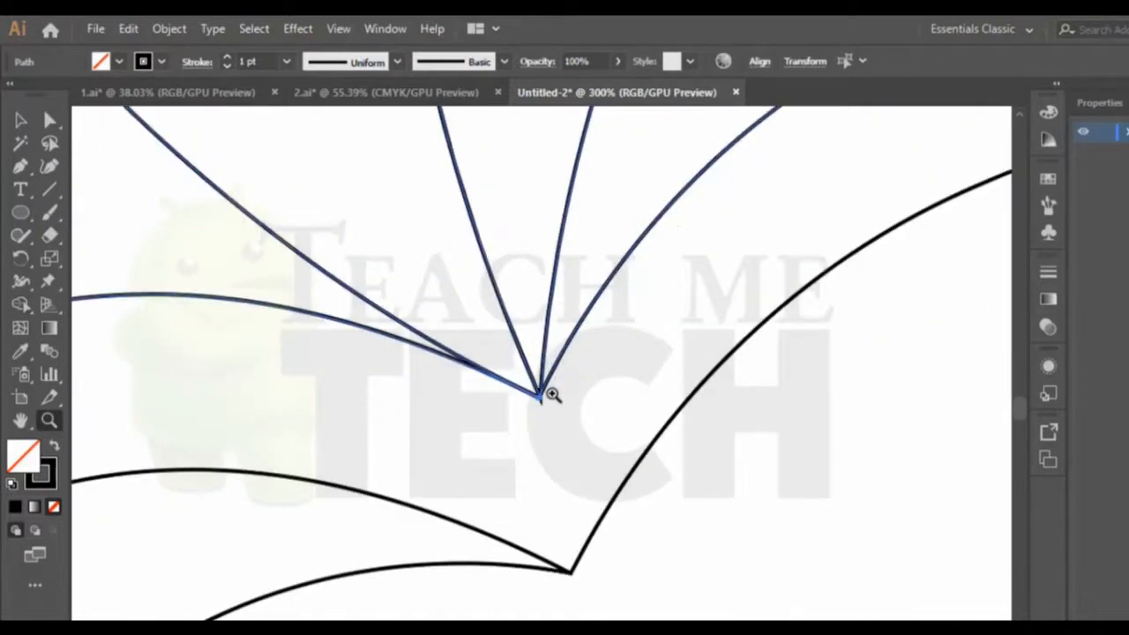
{"action": "left_click", "coordinate": [547, 393]}
{"action": "left_click", "coordinate": [522, 407]}
{"action": "left_click", "coordinate": [540, 413]}
{"action": "left_click", "coordinate": [556, 409]}
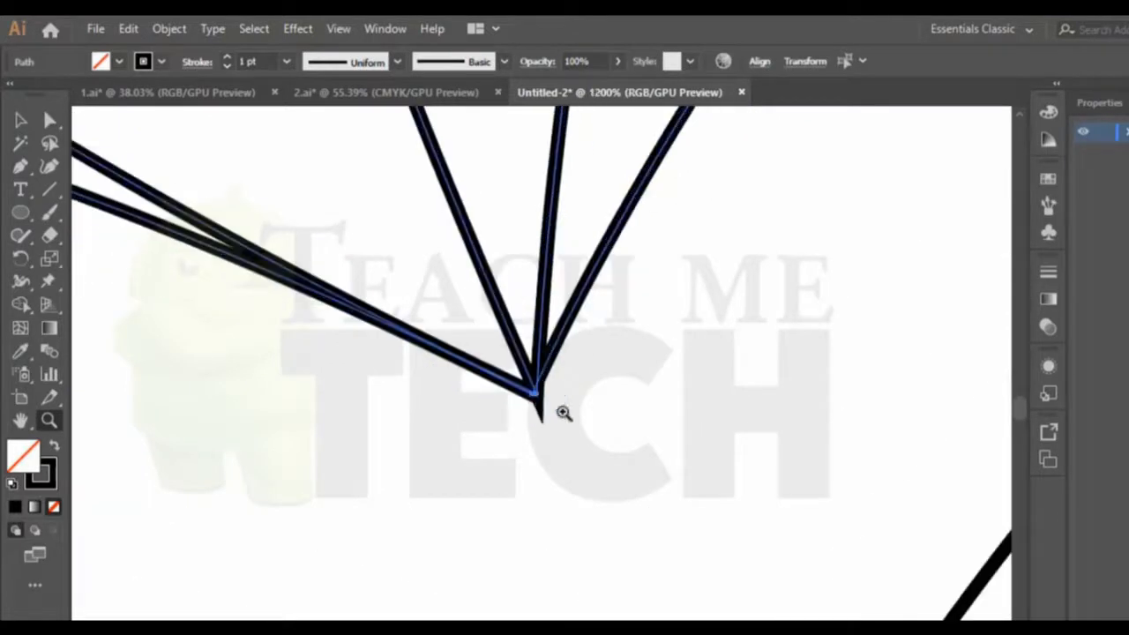
{"action": "left_click", "coordinate": [539, 400]}
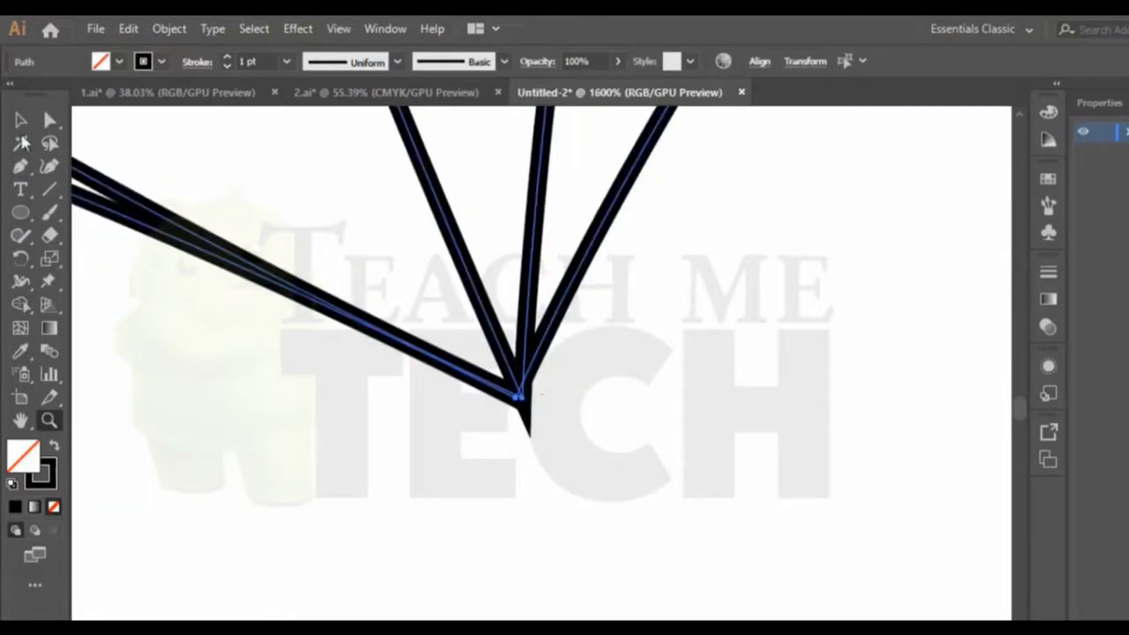
{"action": "left_click_drag", "start_coordinate": [479, 449], "coordinate": [553, 388]}
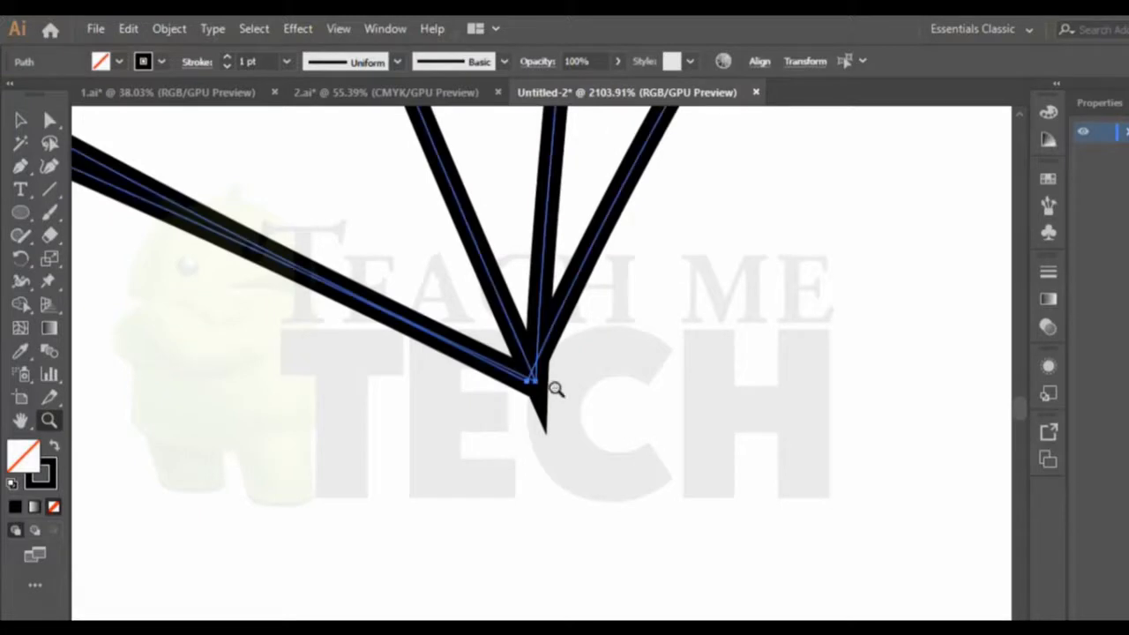
{"action": "left_click", "coordinate": [21, 120]}
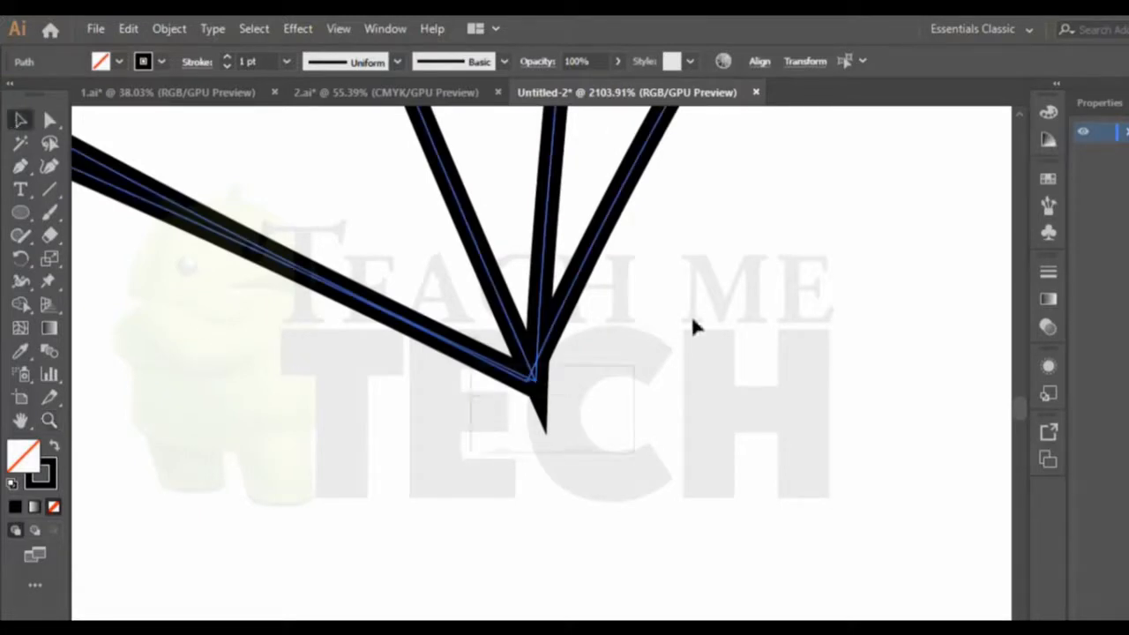
{"action": "left_click", "coordinate": [21, 306]}
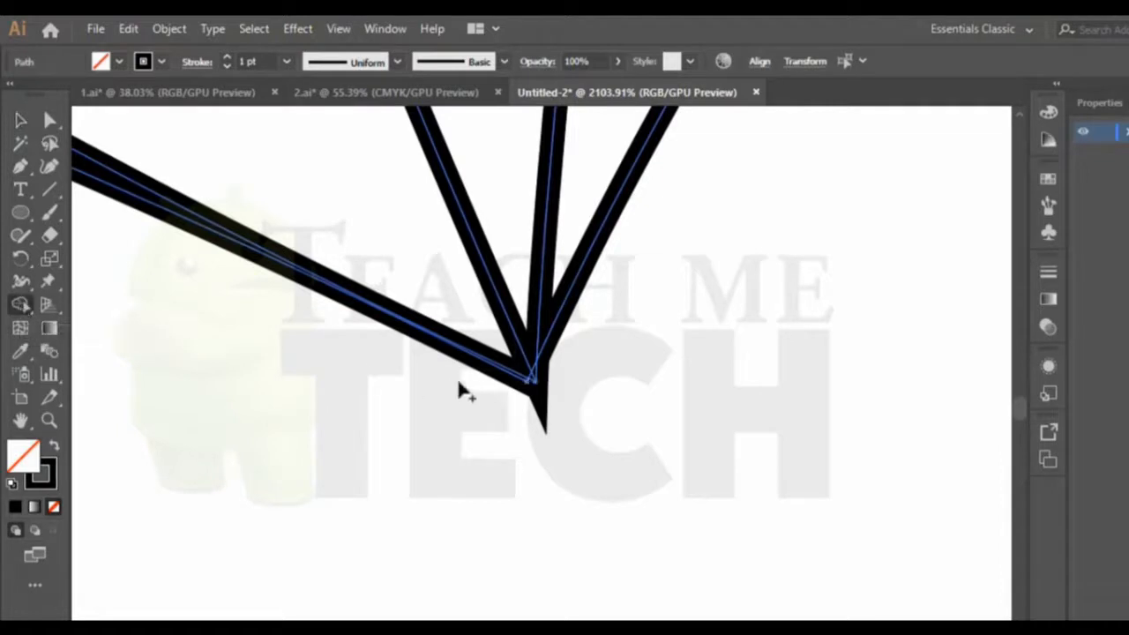
{"action": "left_click", "coordinate": [538, 388], "text": "alt"}
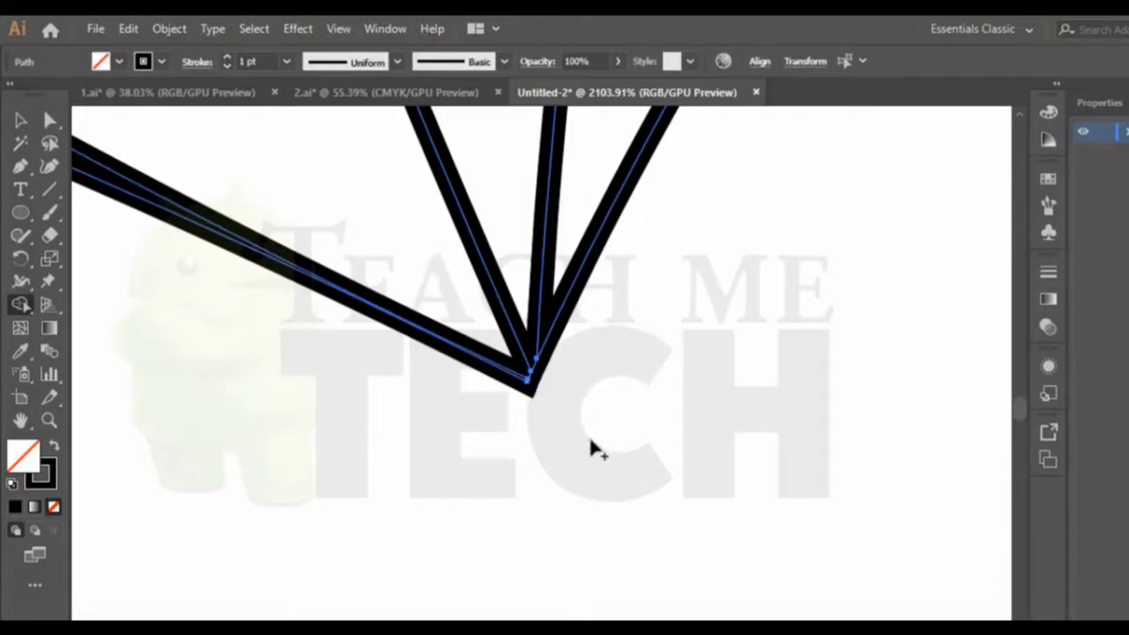
Step: Select all the paths of the upper and lower shapes together, including their dividing curves
{"action": "key", "text": "ctrl+minus"}
{"action": "key", "text": "ctrl+minus"}
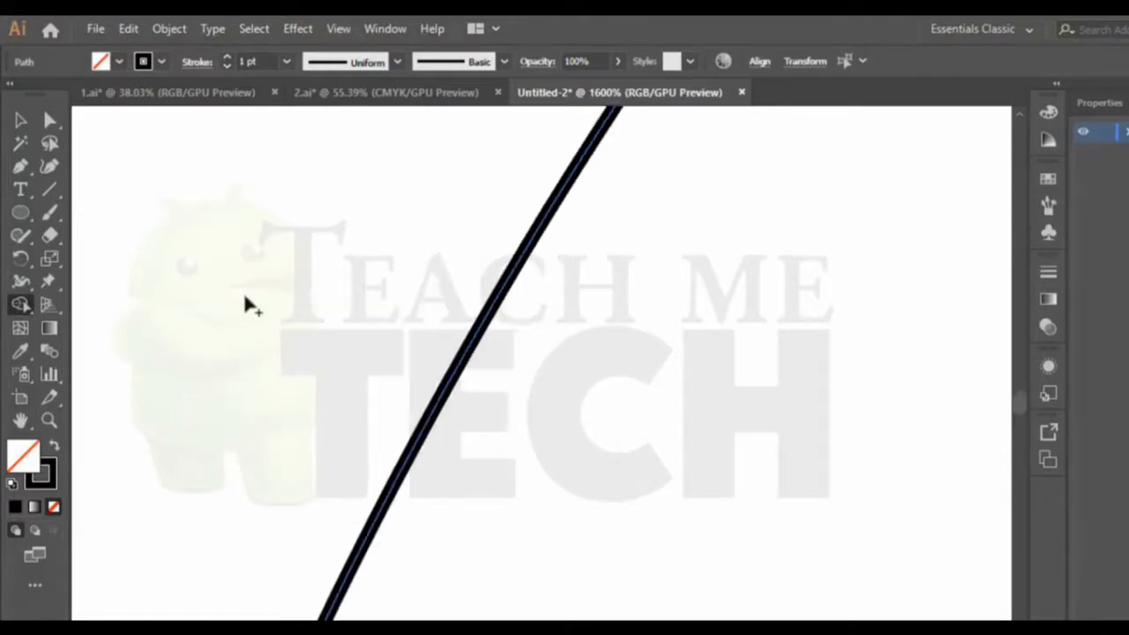
{"action": "key", "text": "ctrl+minus"}
{"action": "key", "text": "ctrl+minus"}
{"action": "key", "text": "ctrl+minus"}
{"action": "key", "text": "ctrl+minus"}
{"action": "key", "text": "ctrl+minus"}
{"action": "key", "text": "ctrl+minus"}
{"action": "key", "text": "ctrl+minus"}
{"action": "key", "text": "ctrl+minus"}
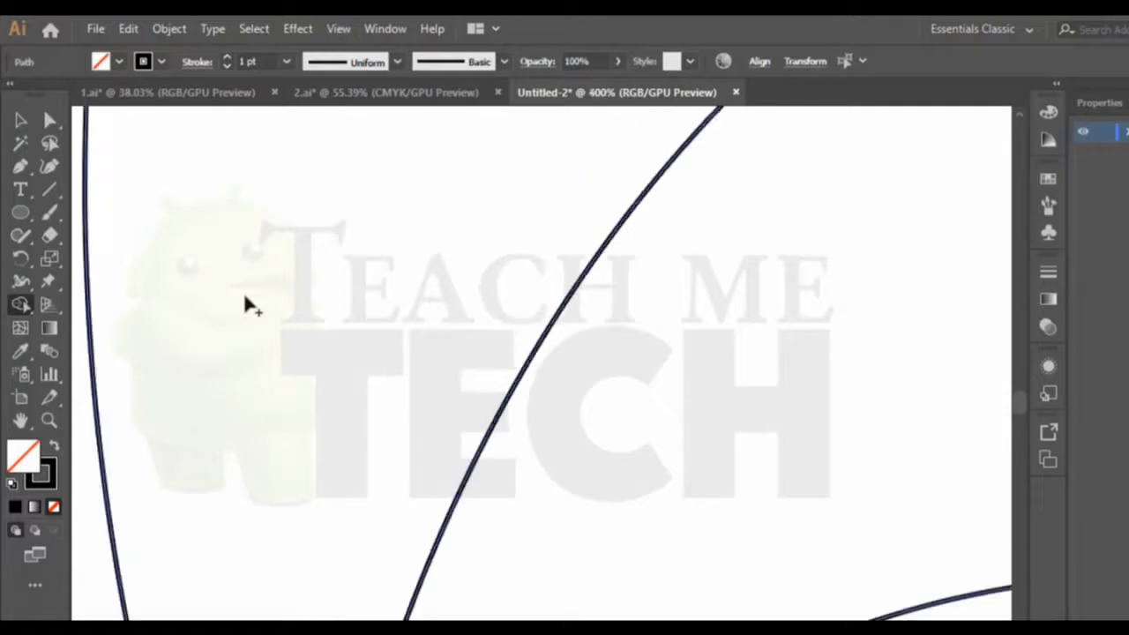
{"action": "scroll", "coordinate": [232, 311], "scroll_direction": "down", "scroll_amount": 3}
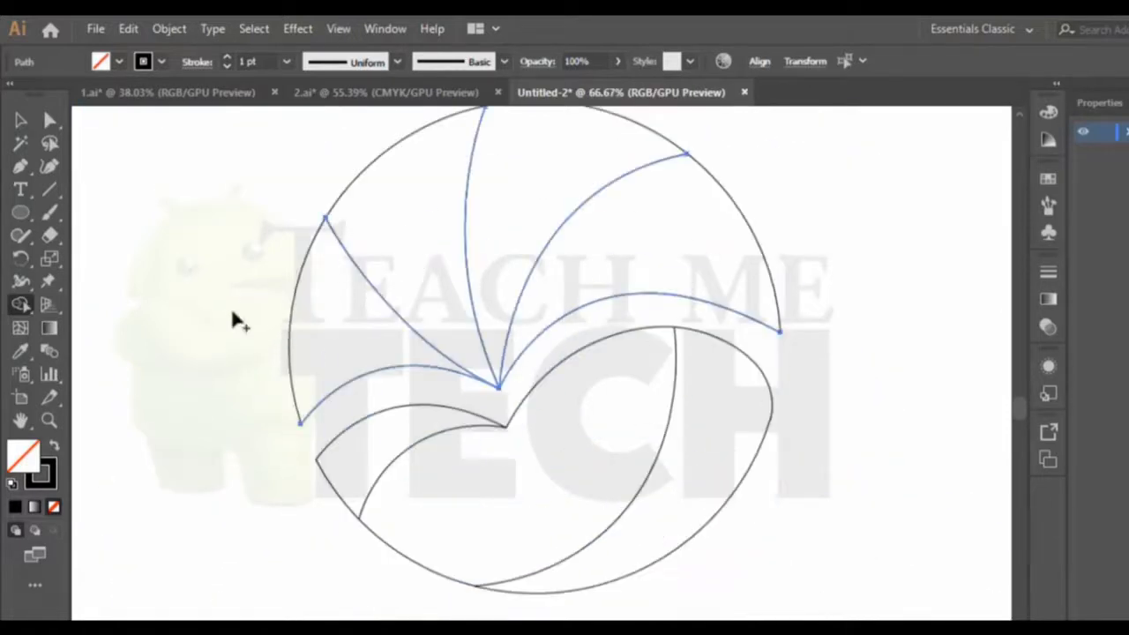
{"action": "left_click", "coordinate": [21, 119]}
{"action": "left_click", "coordinate": [864, 521]}
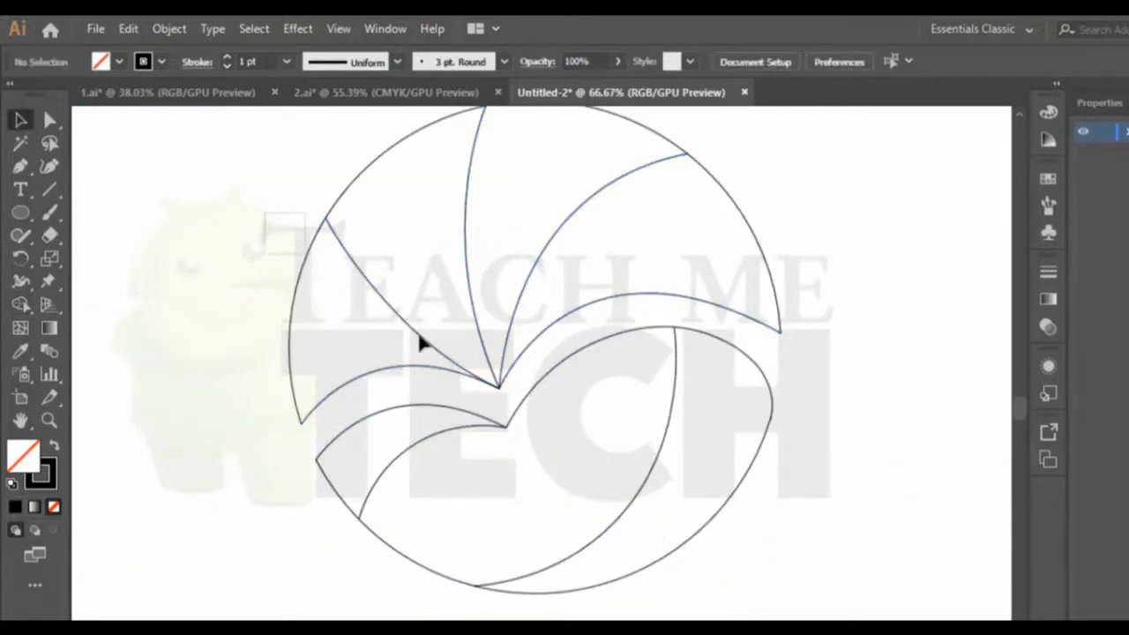
{"action": "key", "text": "ctrl+a"}
{"action": "scroll", "coordinate": [718, 570], "scroll_direction": "up", "scroll_amount": 1}
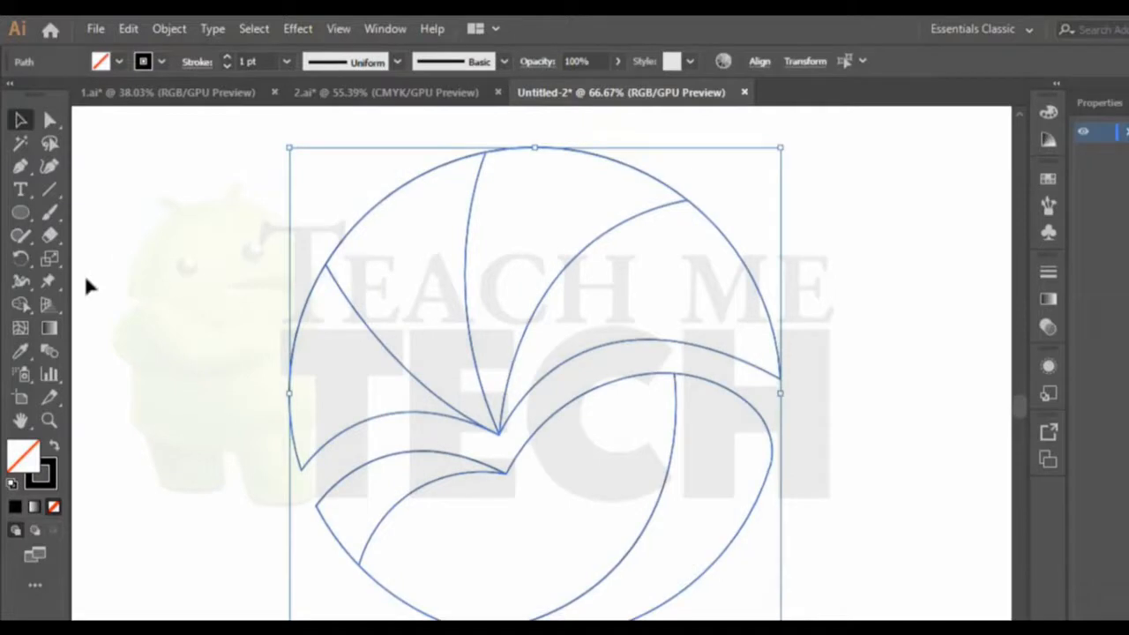
{"action": "left_click", "coordinate": [20, 305]}
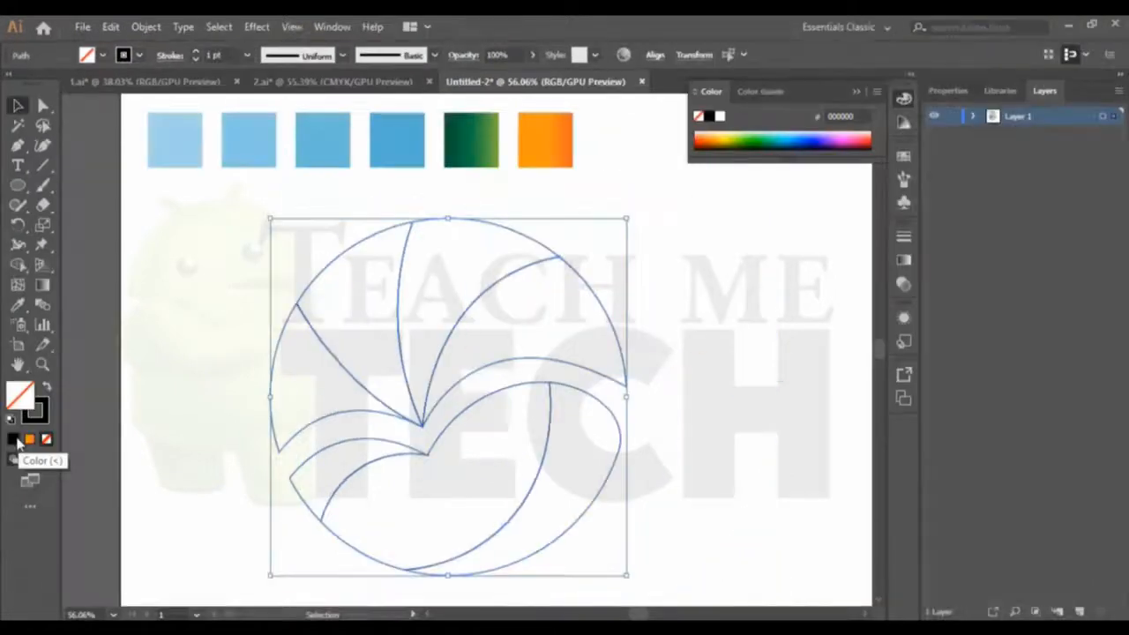
Step: Try filling all the selected paths with black, and undo the fill
{"action": "left_click", "coordinate": [14, 439]}
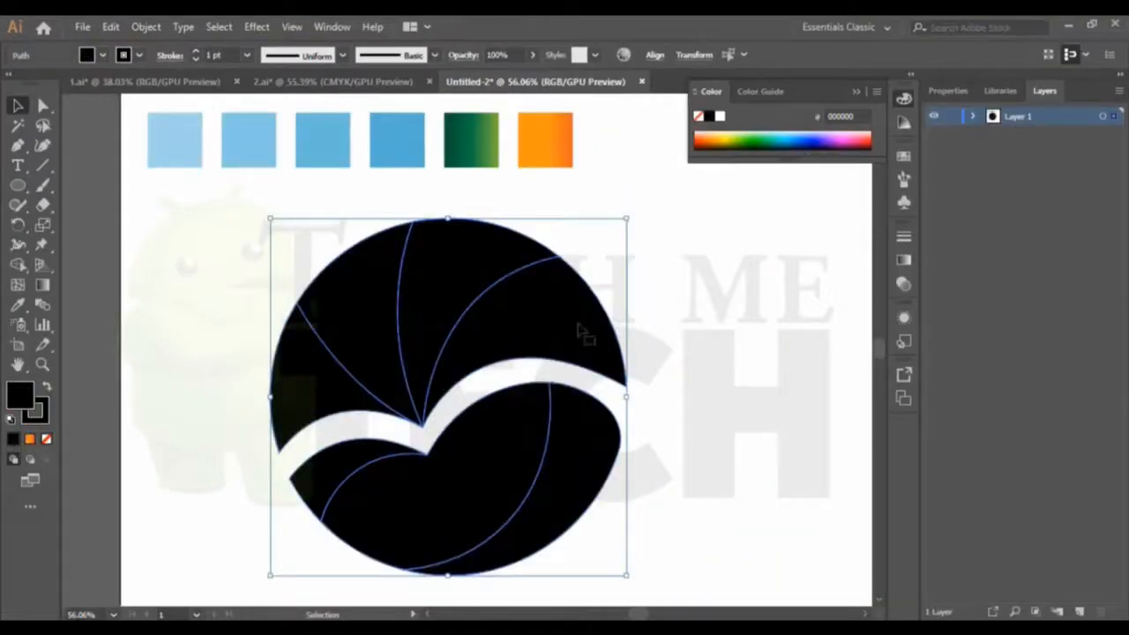
{"action": "left_click", "coordinate": [689, 317]}
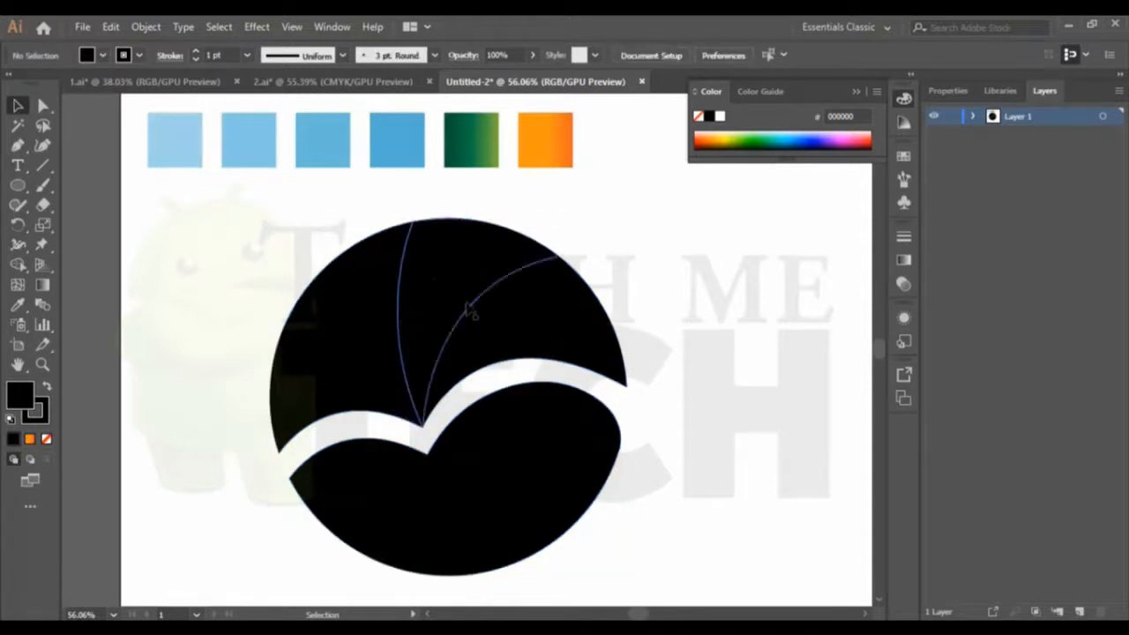
{"action": "key", "text": "a"}
{"action": "key", "text": "ctrl+z"}
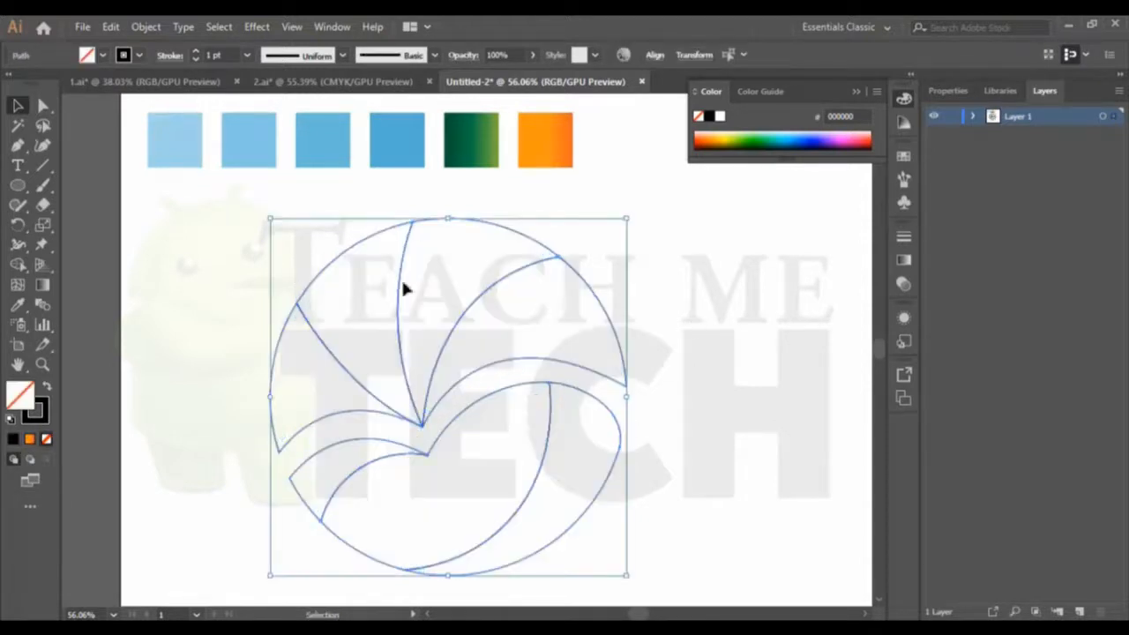
Step: Reselect the whole logo, set a black fill with no stroke, and fill the three lower regions with the Shape Builder
{"action": "left_click_drag", "start_coordinate": [234, 225], "coordinate": [697, 562]}
{"action": "left_click", "coordinate": [24, 272]}
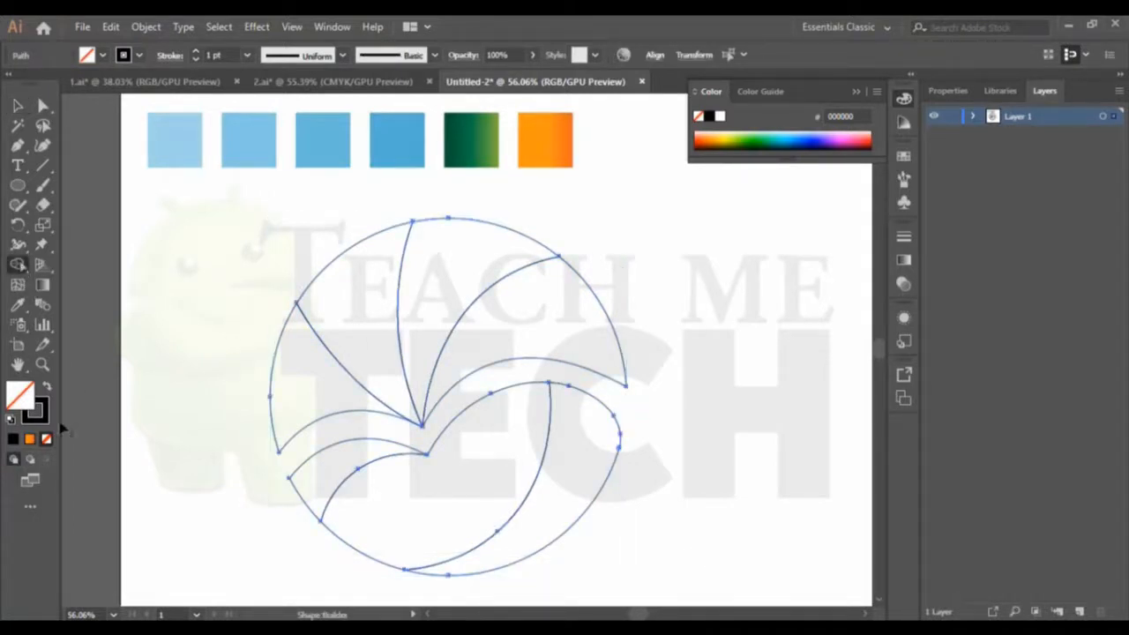
{"action": "left_click", "coordinate": [46, 389]}
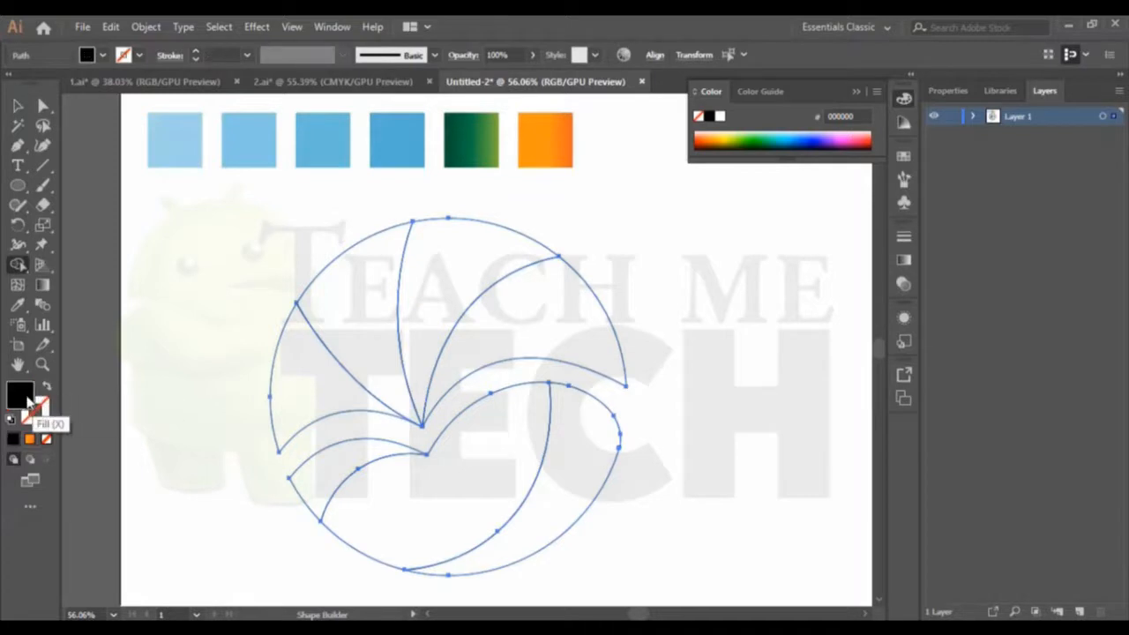
{"action": "left_click", "coordinate": [583, 467]}
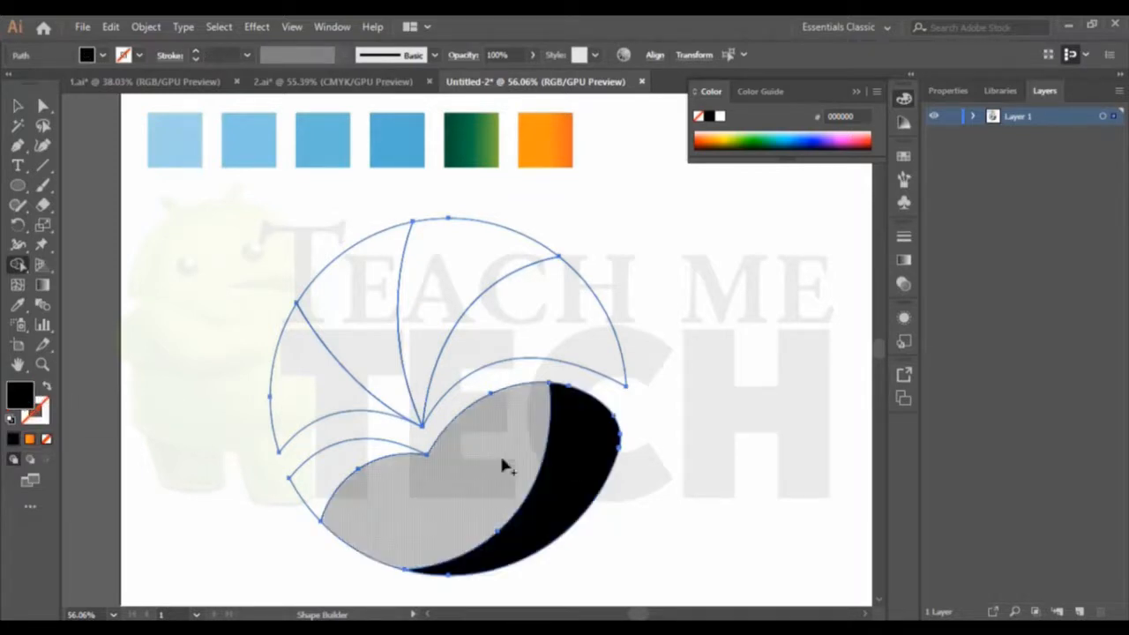
{"action": "left_click", "coordinate": [462, 468]}
{"action": "left_click", "coordinate": [314, 468]}
Step: Fill the four upper wing regions with black using the Shape Builder, and deselect the artwork
{"action": "left_click", "coordinate": [300, 401]}
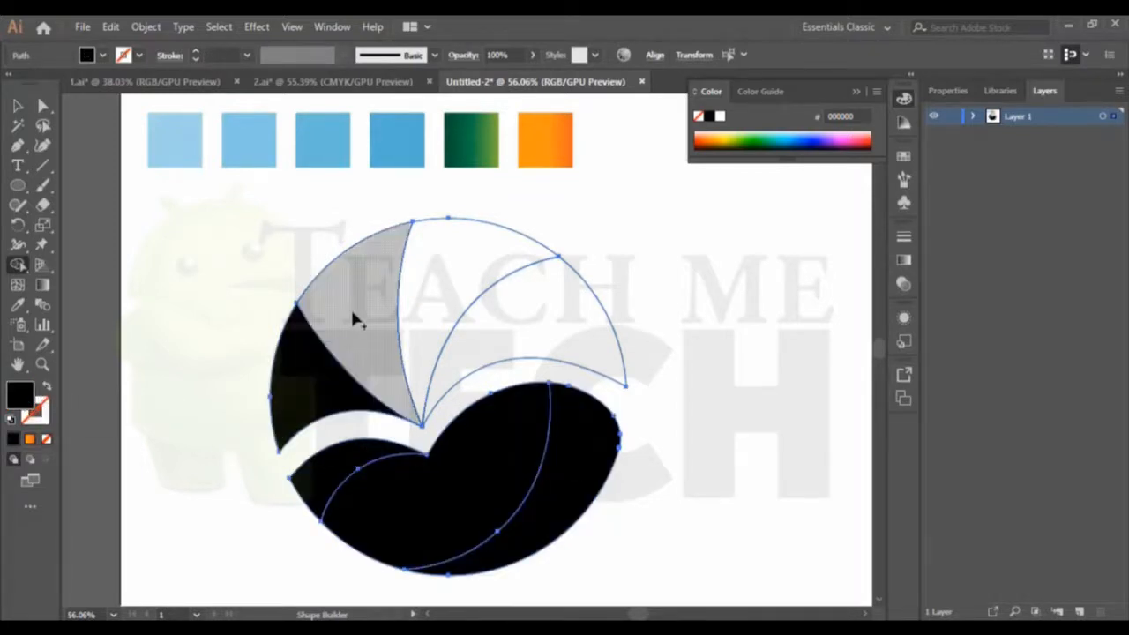
{"action": "left_click", "coordinate": [356, 320]}
{"action": "left_click", "coordinate": [481, 309]}
{"action": "left_click", "coordinate": [560, 339]}
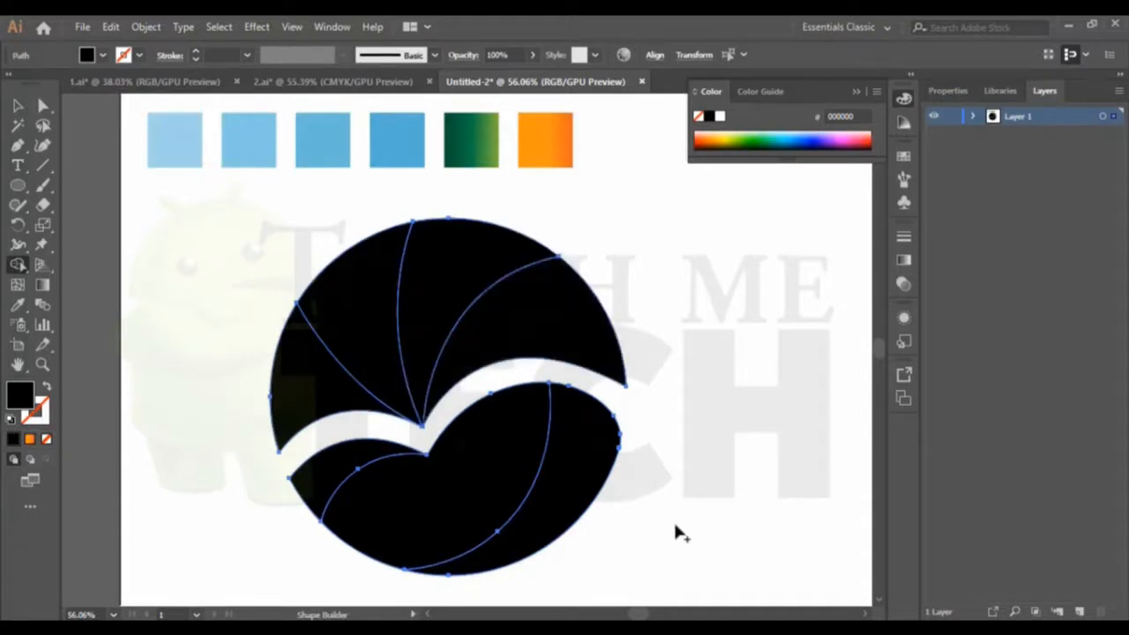
{"action": "left_click", "coordinate": [17, 105]}
{"action": "left_click", "coordinate": [701, 393]}
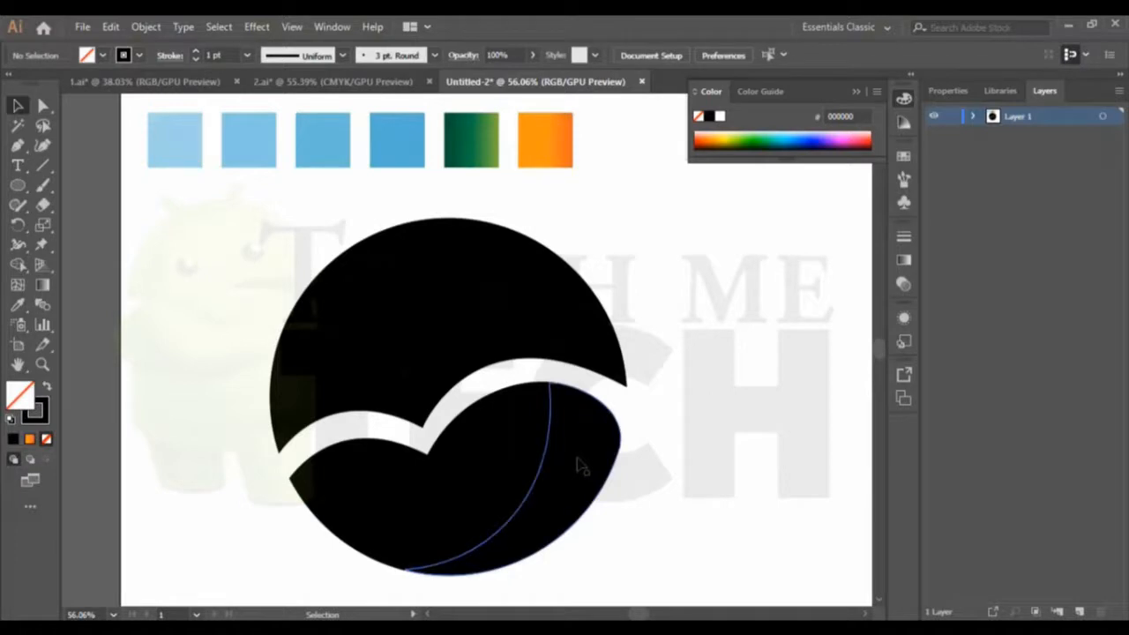
Step: With the Eyedropper, color the upper-right wing segment with the lightest blue swatch and the adjacent top segment with the second blue swatch
{"action": "left_click", "coordinate": [551, 317]}
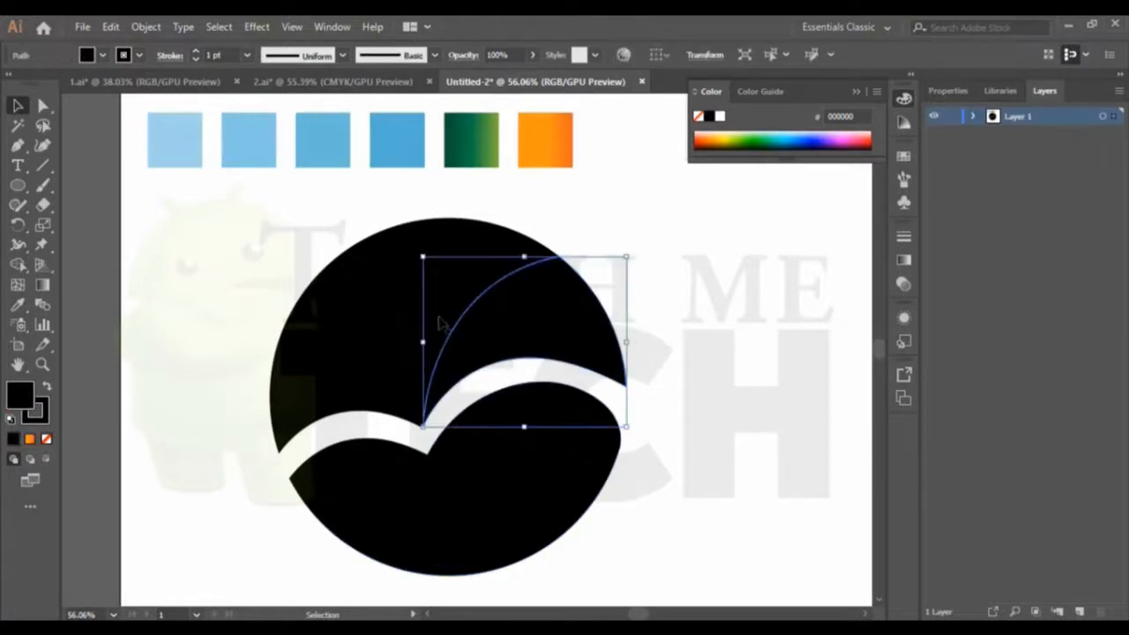
{"action": "left_click", "coordinate": [22, 309]}
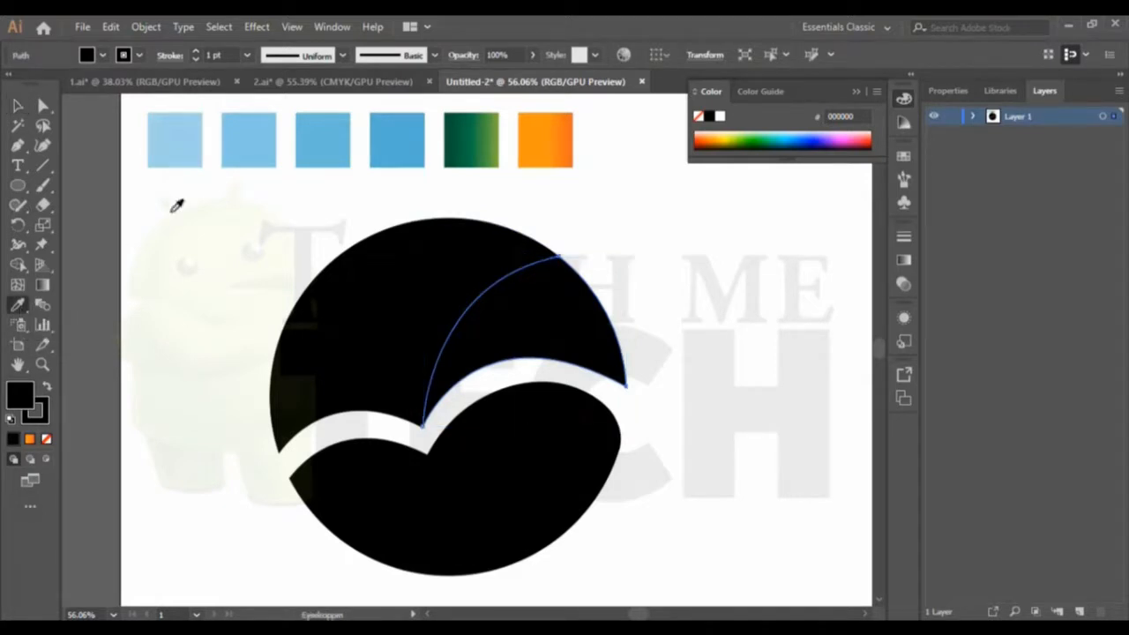
{"action": "left_click", "coordinate": [163, 150]}
{"action": "left_click", "coordinate": [13, 106]}
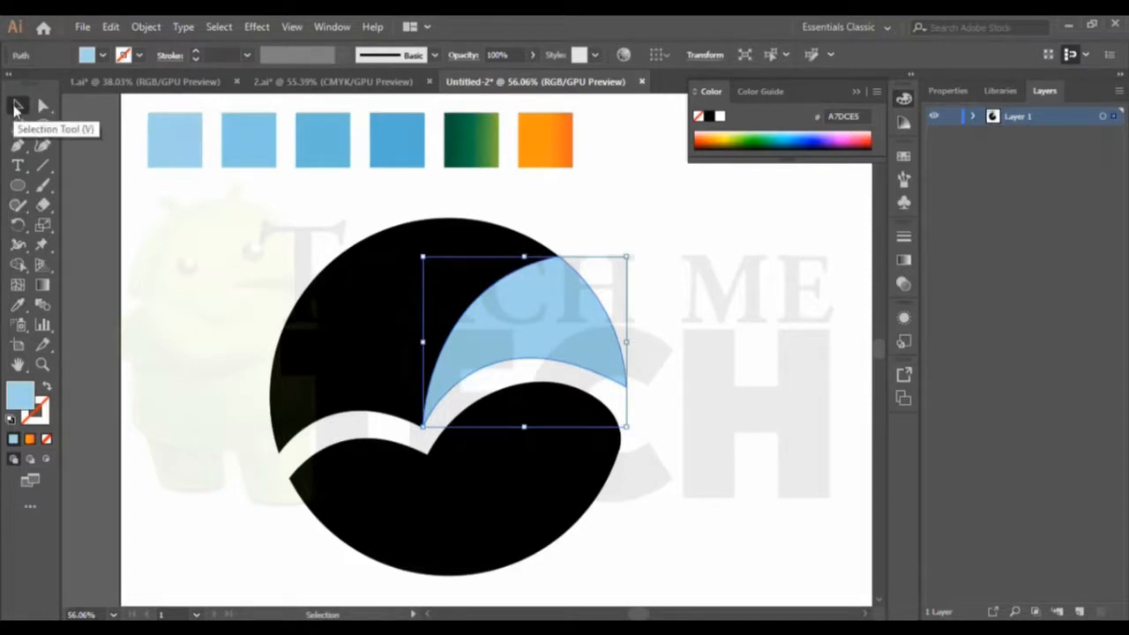
{"action": "left_click", "coordinate": [475, 241]}
{"action": "left_click", "coordinate": [17, 303]}
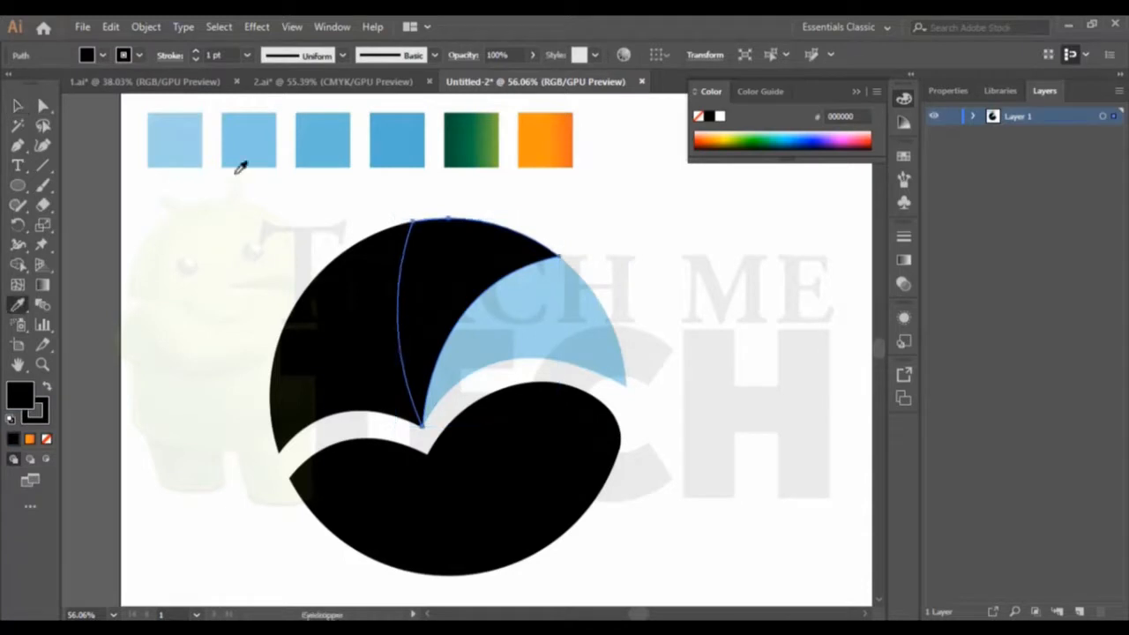
{"action": "left_click", "coordinate": [247, 132]}
{"action": "left_click", "coordinate": [17, 106]}
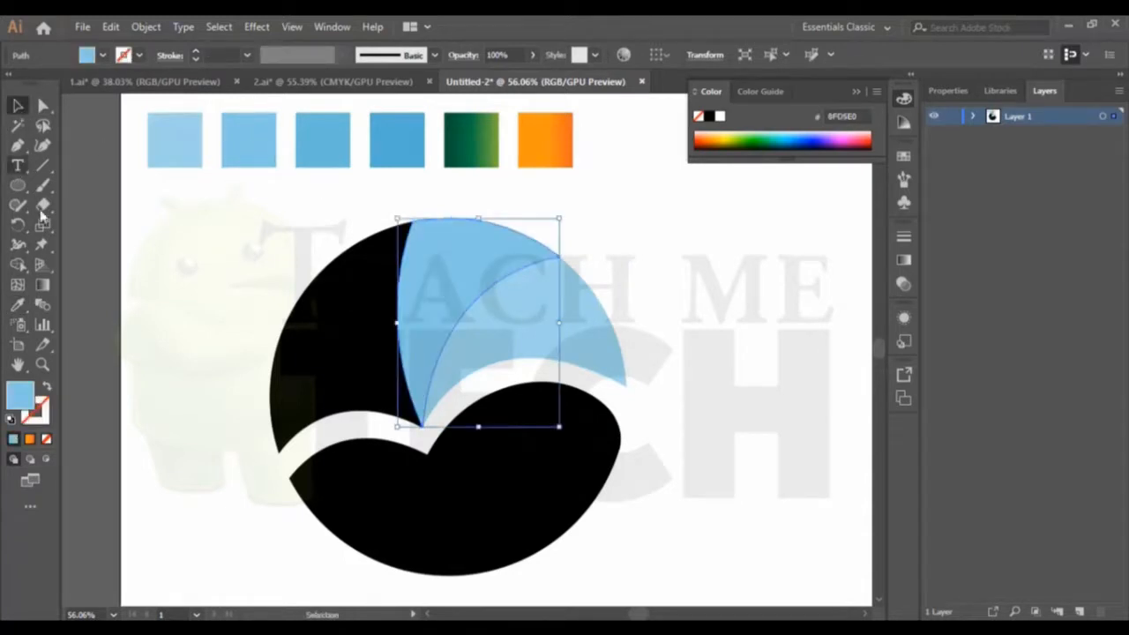
Step: Color the upper-left wing segment with the third blue swatch and the leftmost upper segment with the darkest blue swatch
{"action": "left_click", "coordinate": [351, 297]}
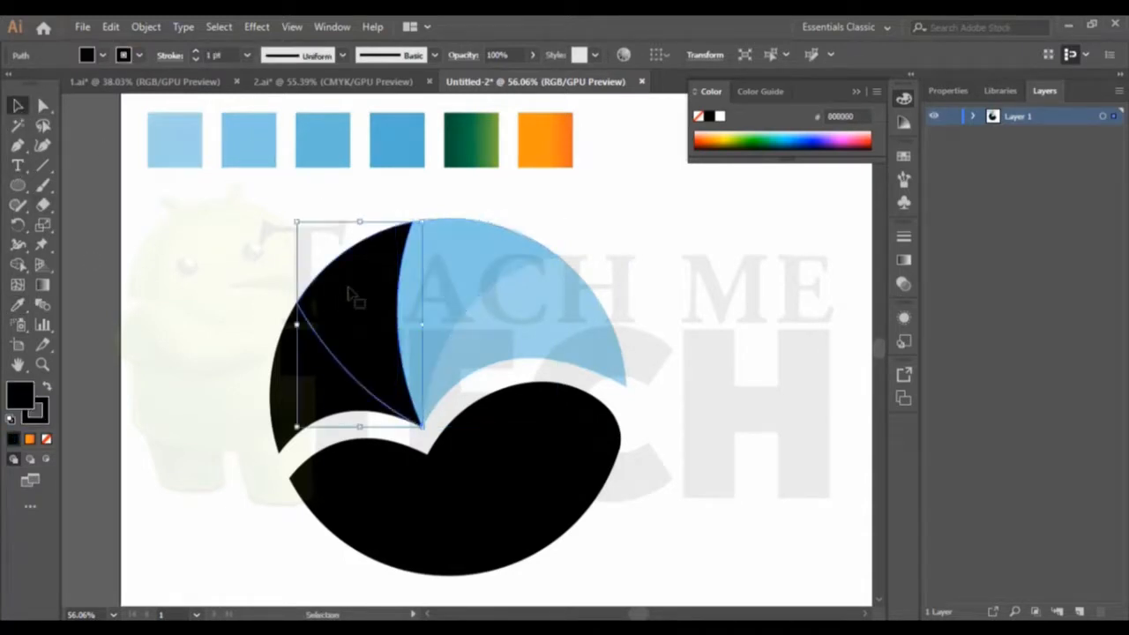
{"action": "left_click", "coordinate": [17, 309]}
{"action": "left_click", "coordinate": [334, 142]}
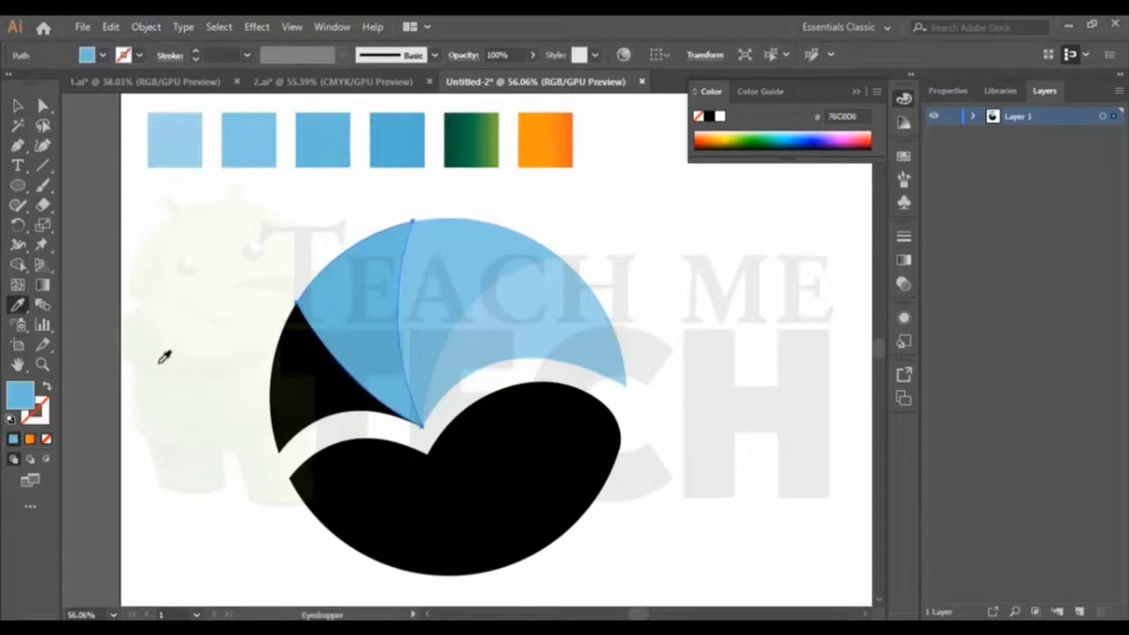
{"action": "left_click", "coordinate": [17, 106]}
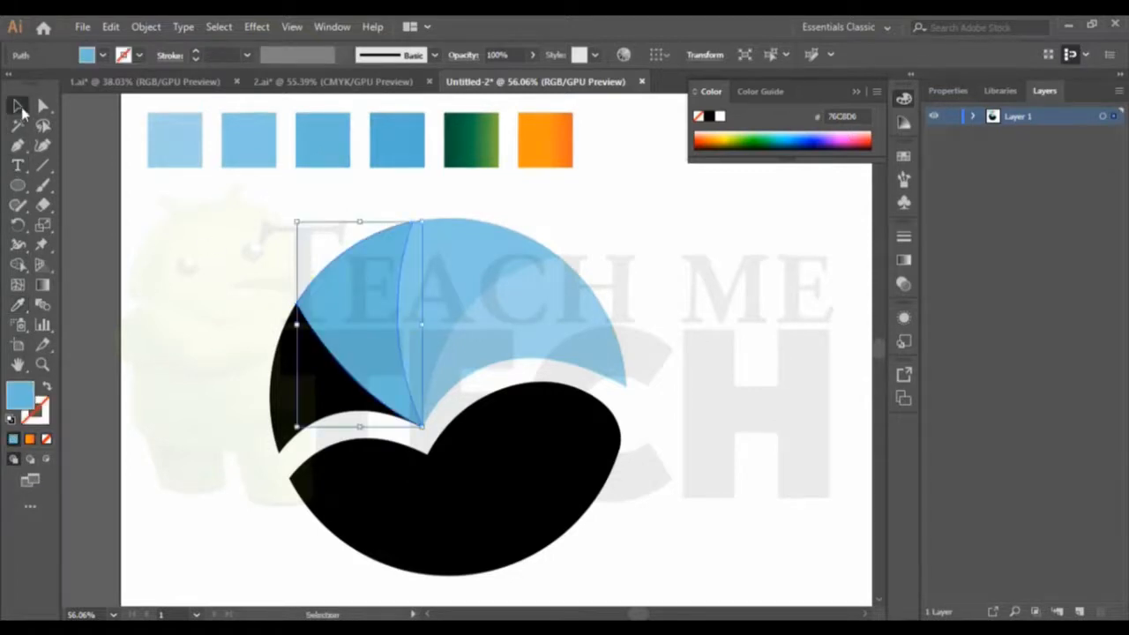
{"action": "left_click", "coordinate": [296, 397]}
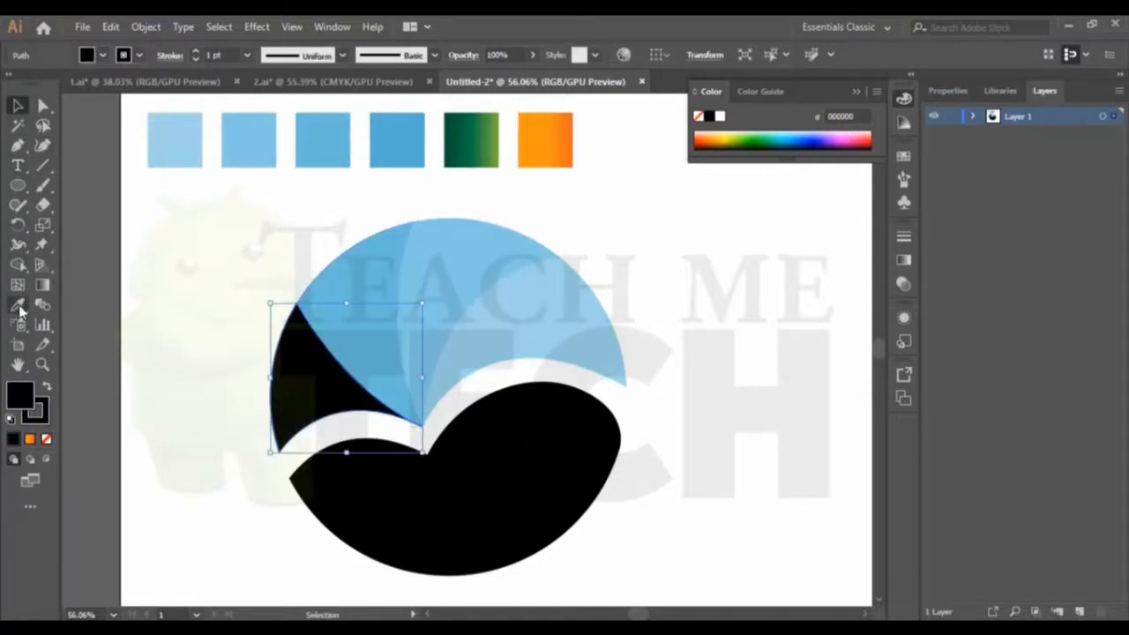
{"action": "left_click", "coordinate": [18, 307]}
{"action": "left_click", "coordinate": [401, 139]}
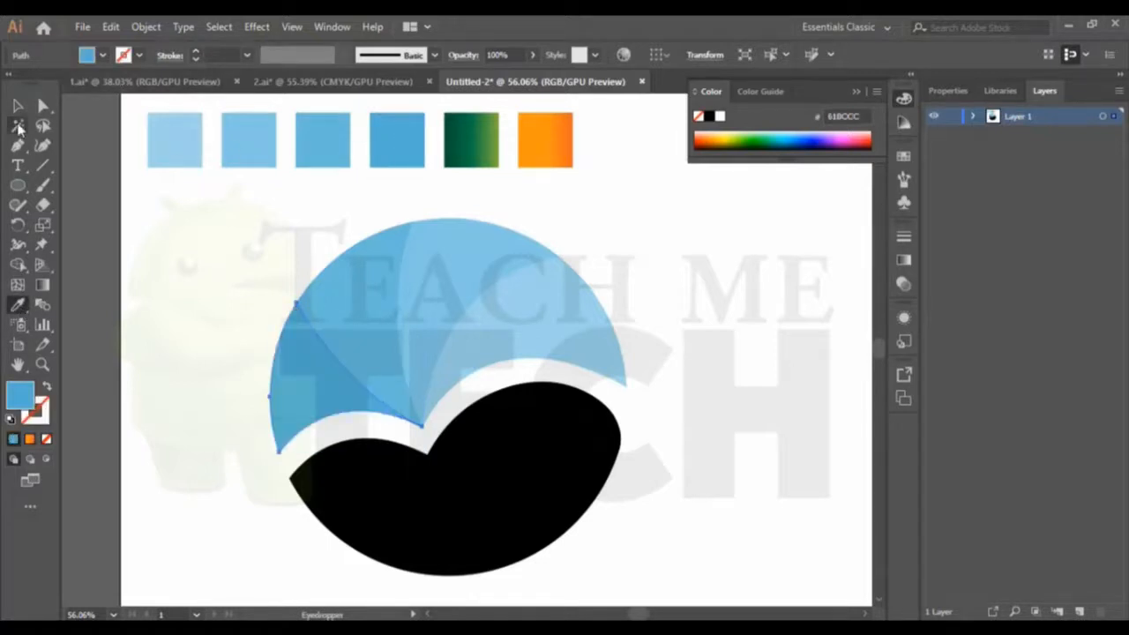
{"action": "left_click", "coordinate": [16, 106]}
{"action": "left_click", "coordinate": [565, 319]}
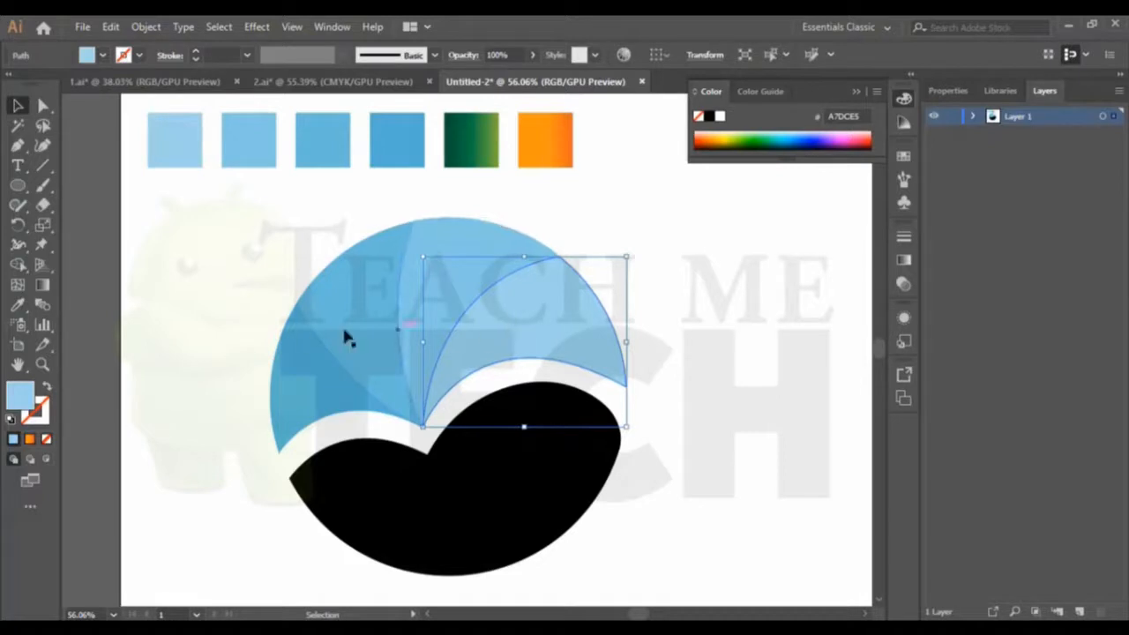
{"action": "left_click", "coordinate": [18, 307]}
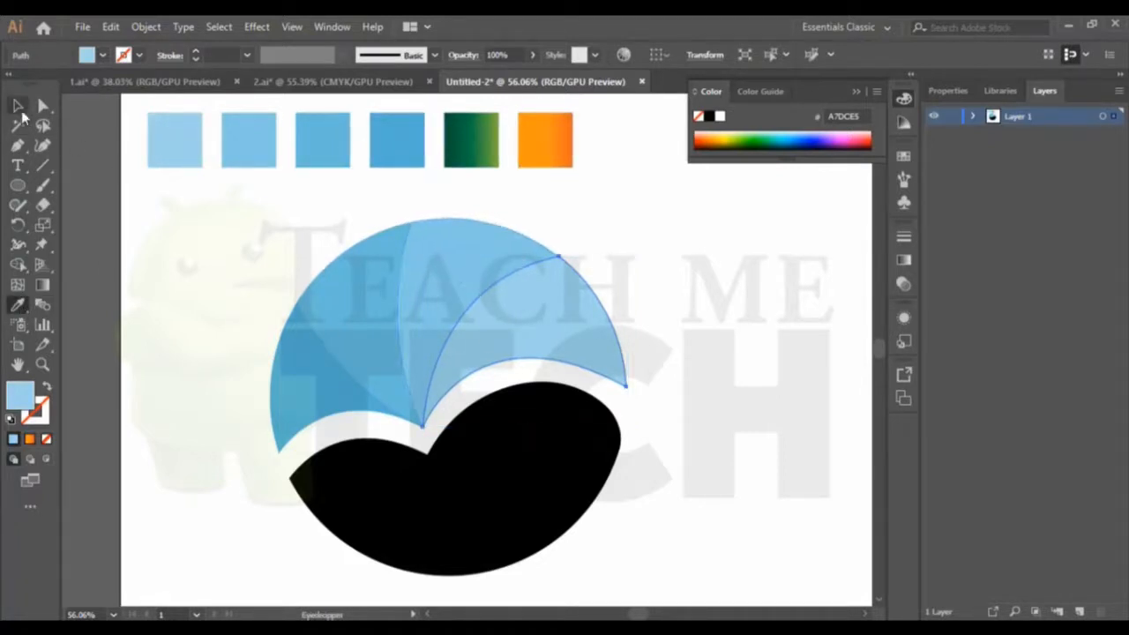
{"action": "key", "text": "v"}
{"action": "left_click", "coordinate": [691, 344]}
Step: Apply the green gradient swatch to the lower shape's right crescent with the Eyedropper
{"action": "scroll", "coordinate": [681, 349], "scroll_direction": "down", "scroll_amount": 1}
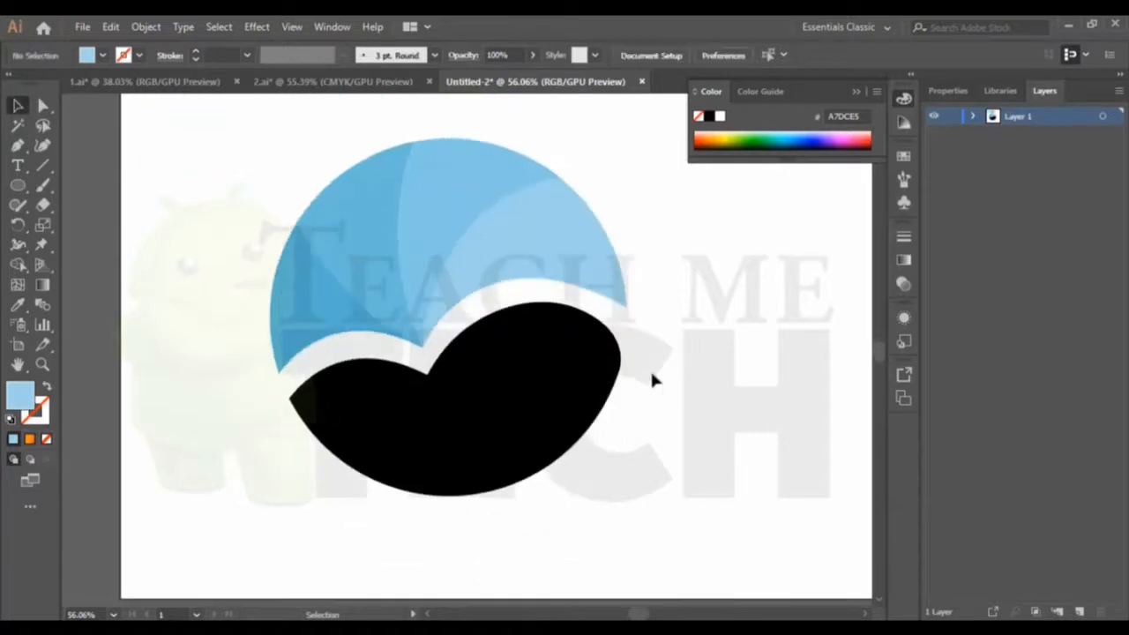
{"action": "left_click", "coordinate": [577, 366]}
{"action": "scroll", "coordinate": [680, 368], "scroll_direction": "up", "scroll_amount": 1}
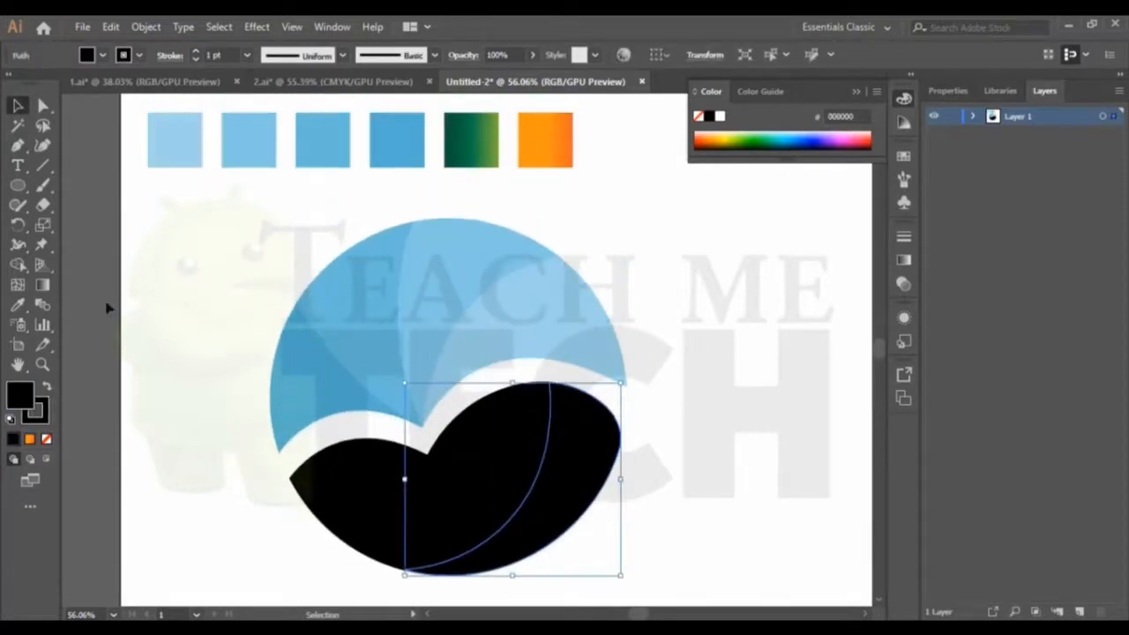
{"action": "left_click", "coordinate": [18, 304]}
{"action": "left_click", "coordinate": [471, 135]}
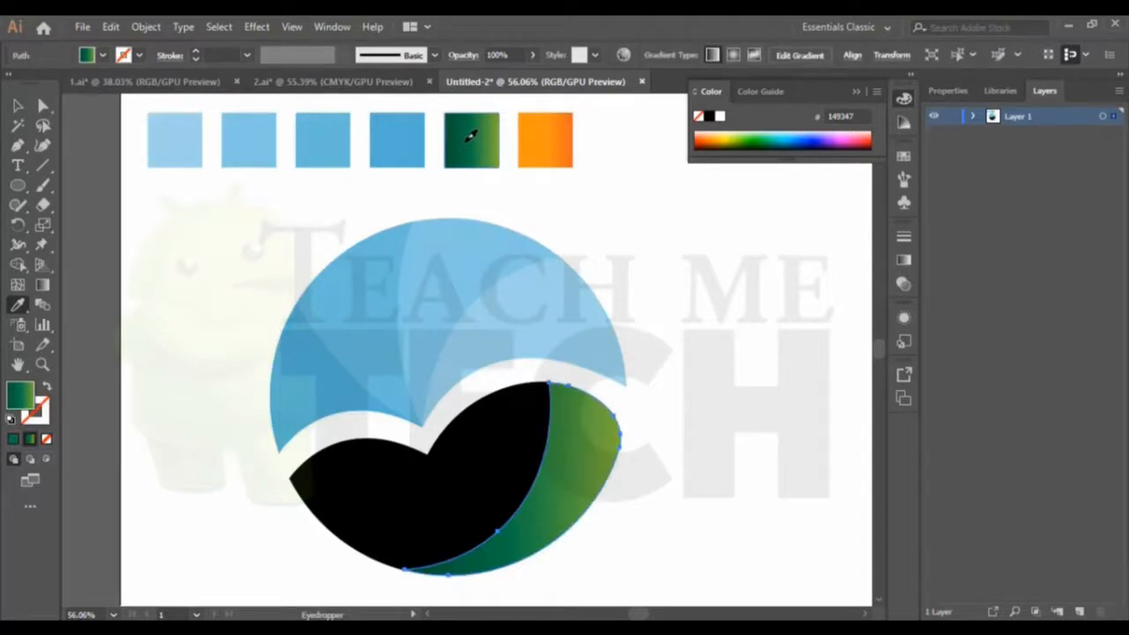
Step: Move the light green stop of the right crescent's gradient slightly inward with the Gradient tool, and select the dark green middle stop
{"action": "scroll", "coordinate": [718, 356], "scroll_direction": "down", "scroll_amount": 2}
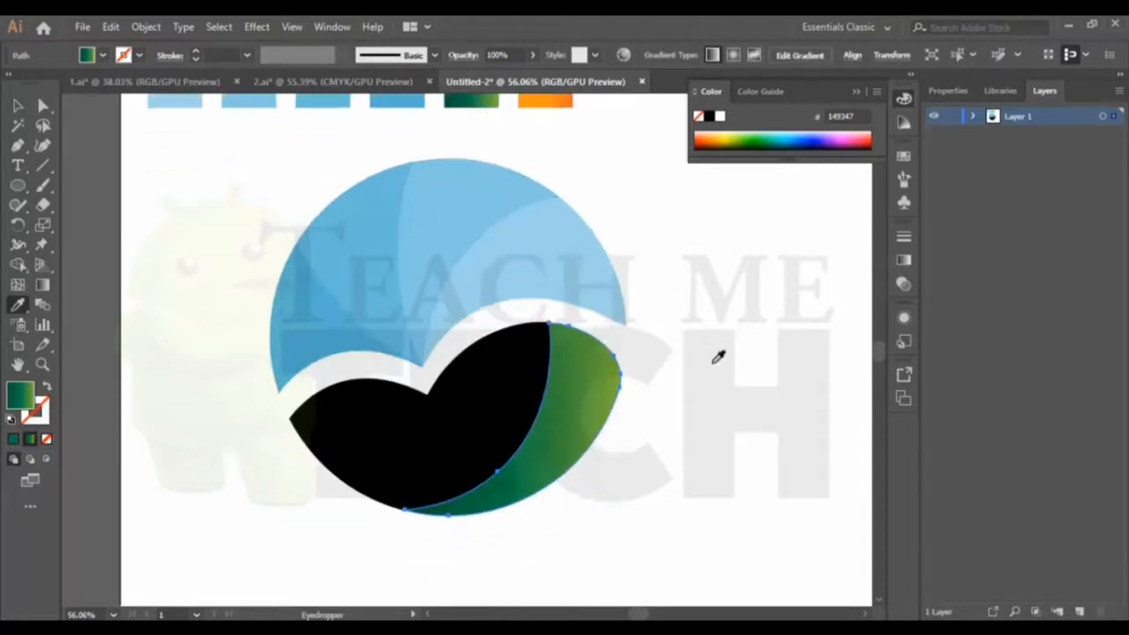
{"action": "left_click", "coordinate": [43, 284]}
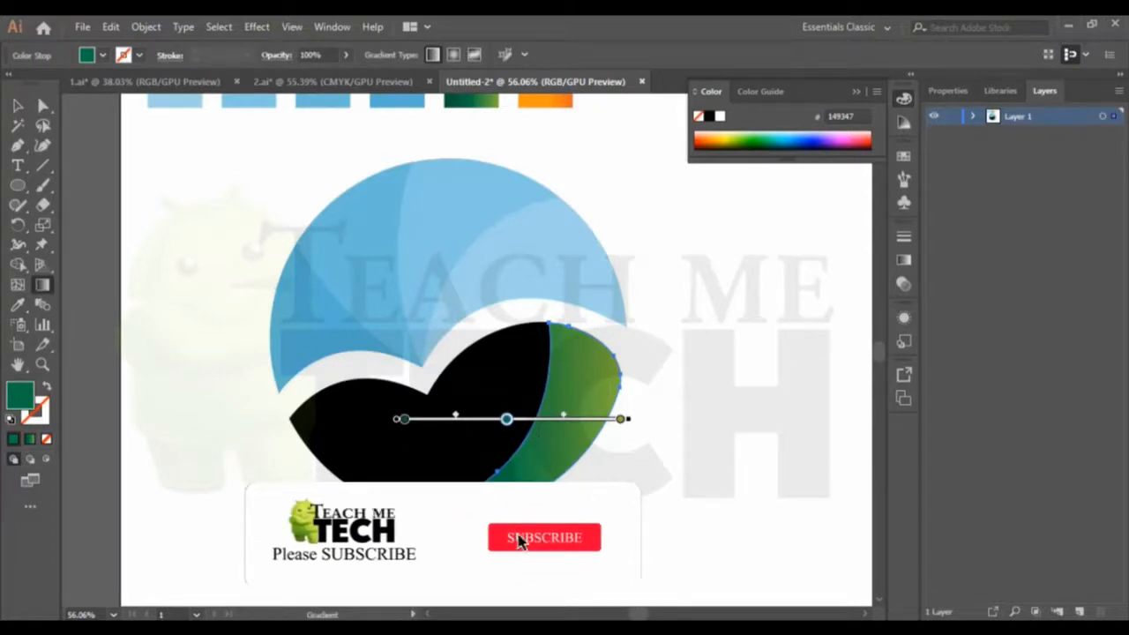
{"action": "left_click_drag", "start_coordinate": [621, 420], "coordinate": [599, 421]}
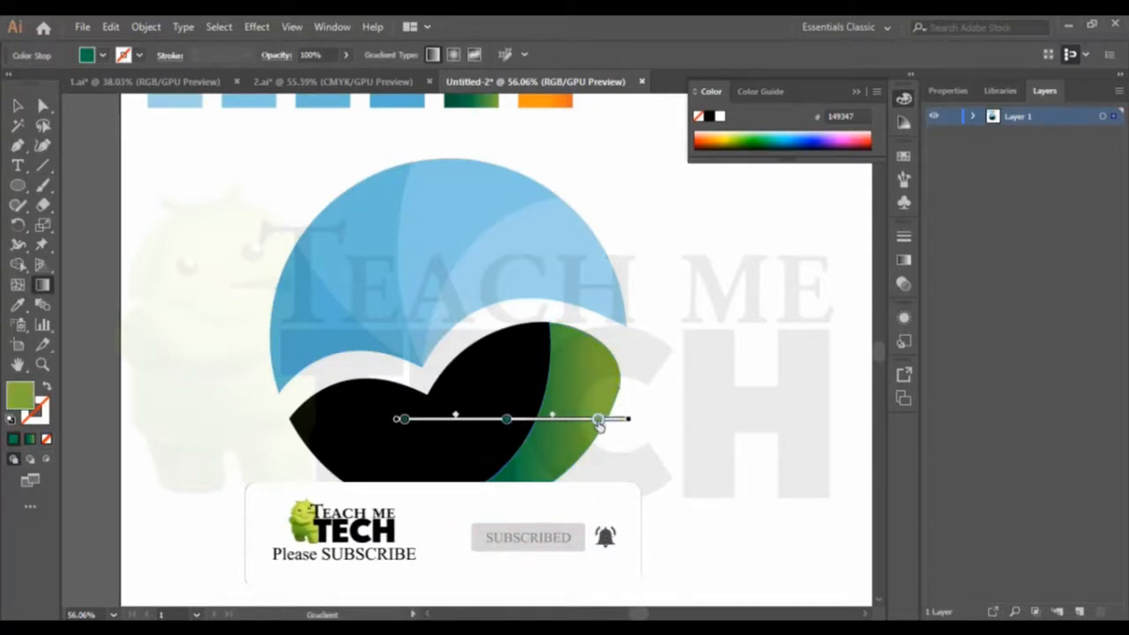
{"action": "left_click", "coordinate": [598, 420]}
{"action": "mouse_move", "coordinate": [505, 420]}
{"action": "left_mouse_down"}
{"action": "mouse_move", "coordinate": [516, 420]}
{"action": "mouse_move", "coordinate": [505, 420]}
{"action": "left_mouse_up"}
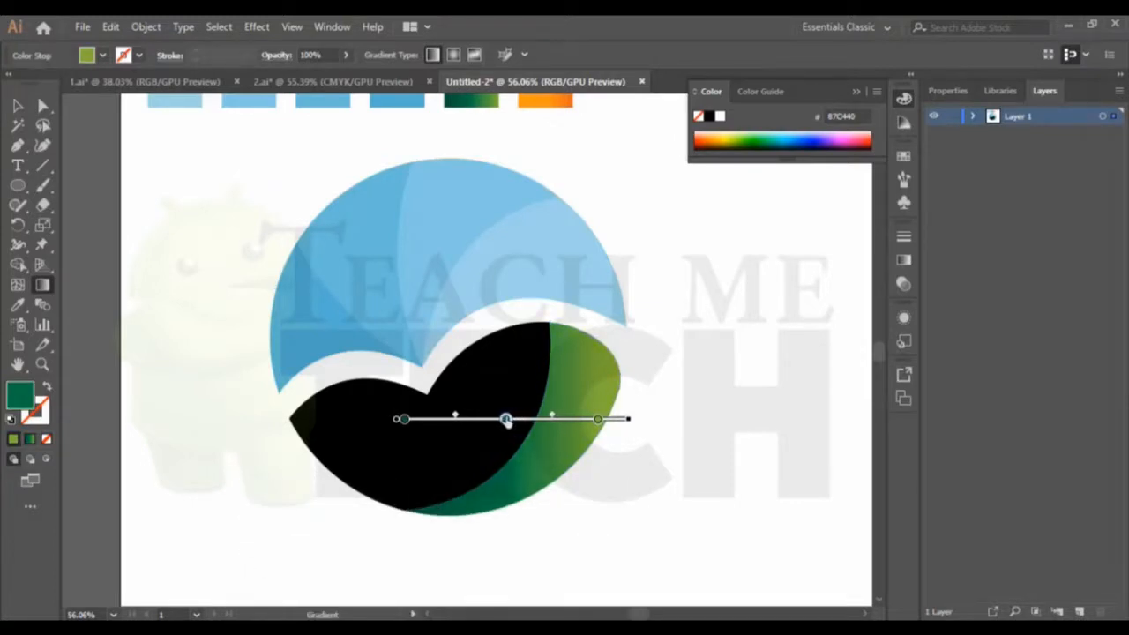
{"action": "left_click", "coordinate": [505, 420]}
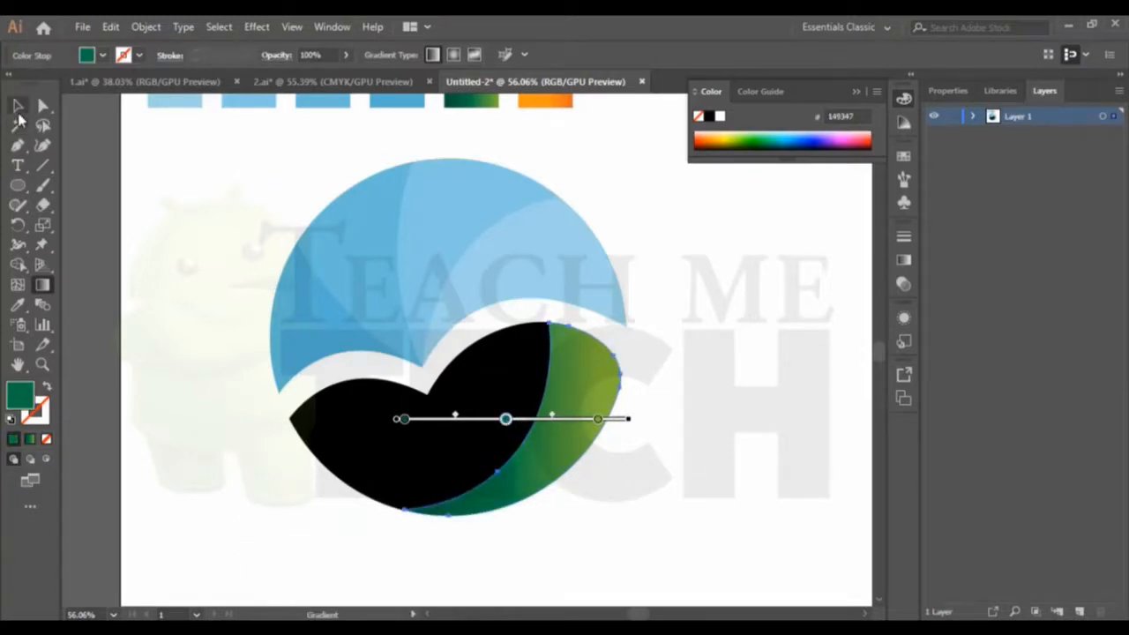
Step: Fill the lower shape's large middle segment with the current green gradient
{"action": "left_click", "coordinate": [18, 109]}
{"action": "left_click", "coordinate": [696, 428]}
{"action": "scroll", "coordinate": [693, 431], "scroll_direction": "down", "scroll_amount": 2}
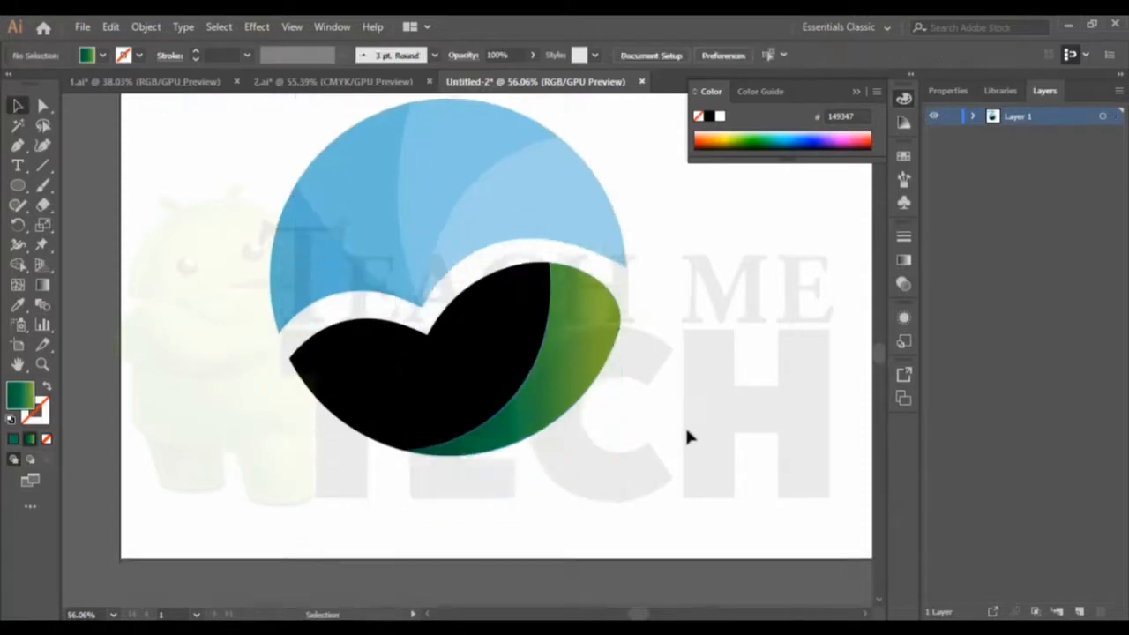
{"action": "left_click", "coordinate": [505, 383]}
{"action": "scroll", "coordinate": [494, 399], "scroll_direction": "up", "scroll_amount": 2}
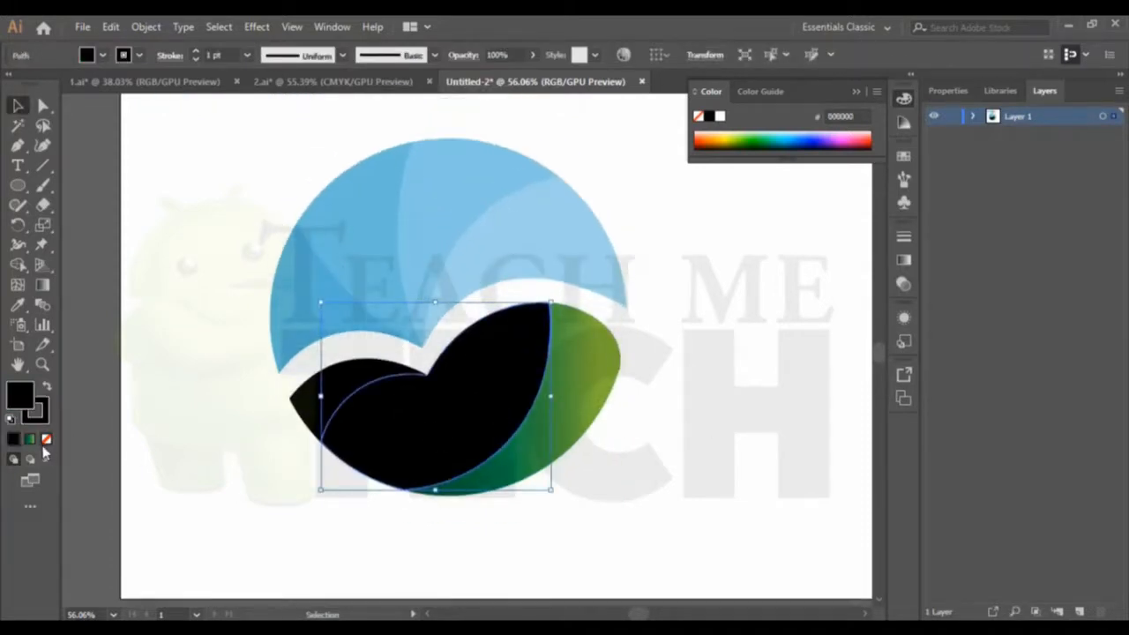
{"action": "scroll", "coordinate": [82, 459], "scroll_direction": "up", "scroll_amount": 2}
{"action": "scroll", "coordinate": [86, 459], "scroll_direction": "up", "scroll_amount": 1}
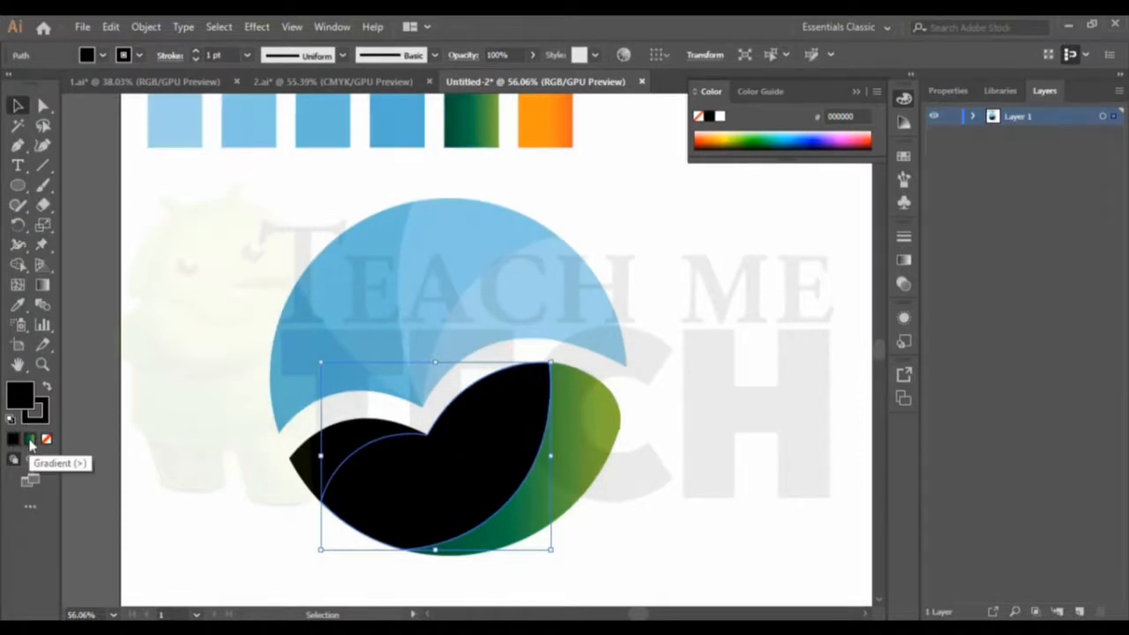
{"action": "left_click", "coordinate": [29, 439]}
{"action": "left_click", "coordinate": [671, 508]}
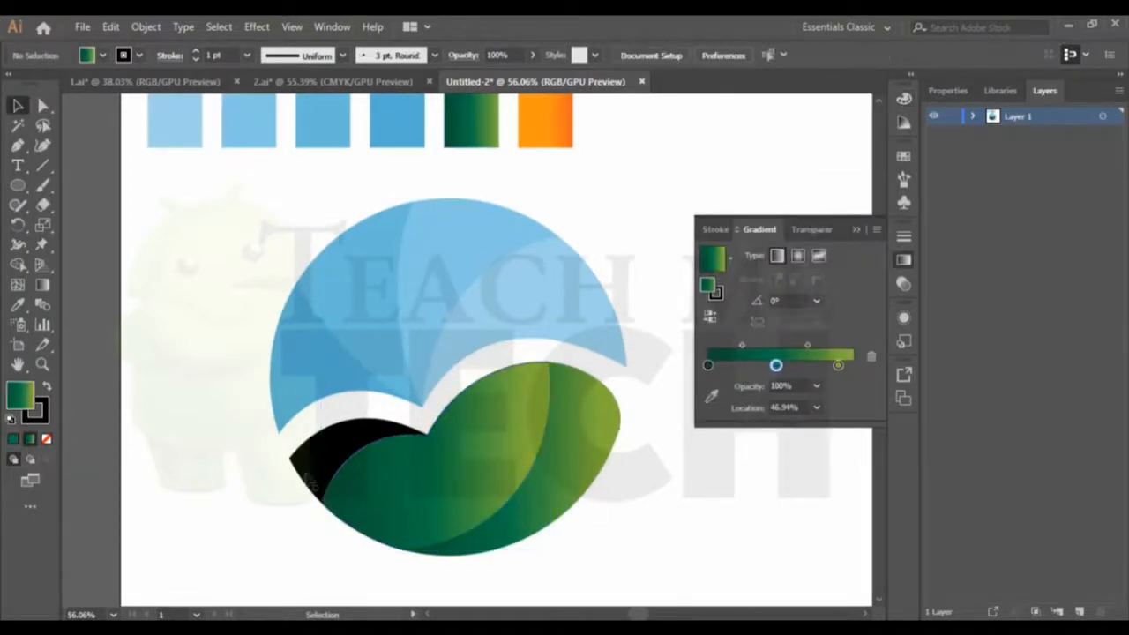
Step: Fill the lower shape's small left segment with the same green gradient and close the gradient settings
{"action": "left_click", "coordinate": [314, 467]}
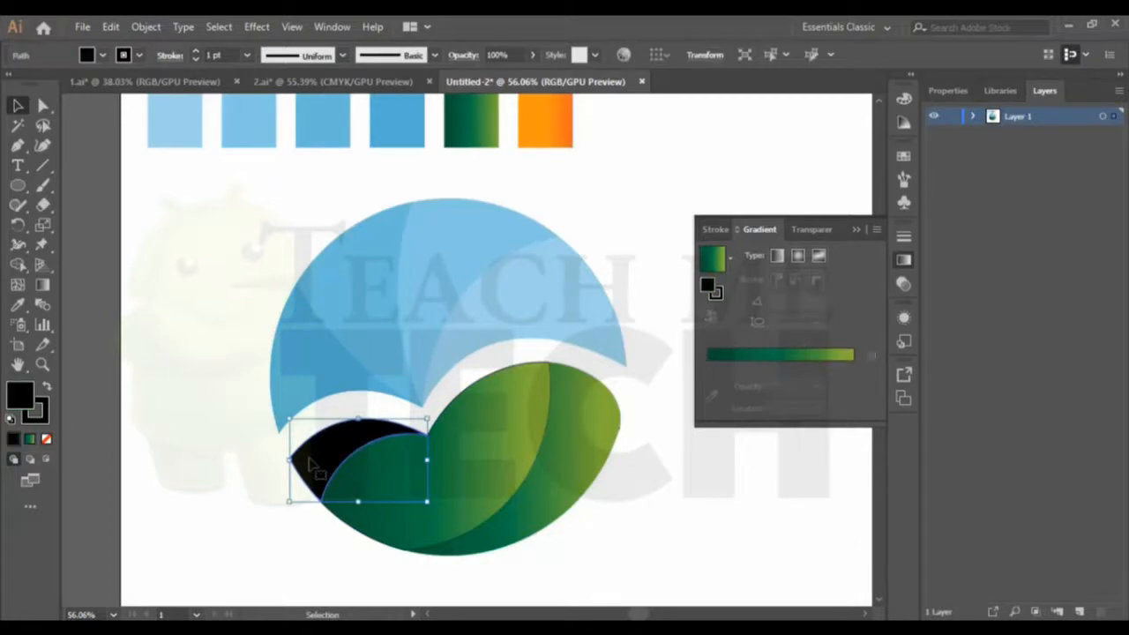
{"action": "left_click", "coordinate": [29, 439]}
{"action": "left_click", "coordinate": [680, 521]}
{"action": "scroll", "coordinate": [688, 516], "scroll_direction": "down", "scroll_amount": 3}
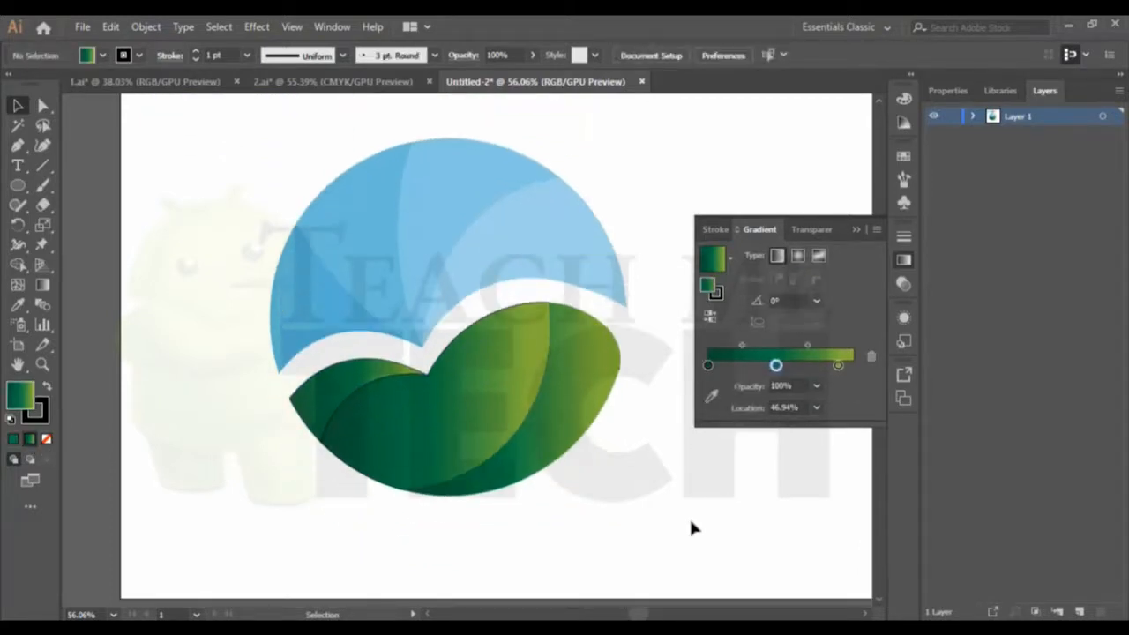
{"action": "left_click", "coordinate": [860, 228]}
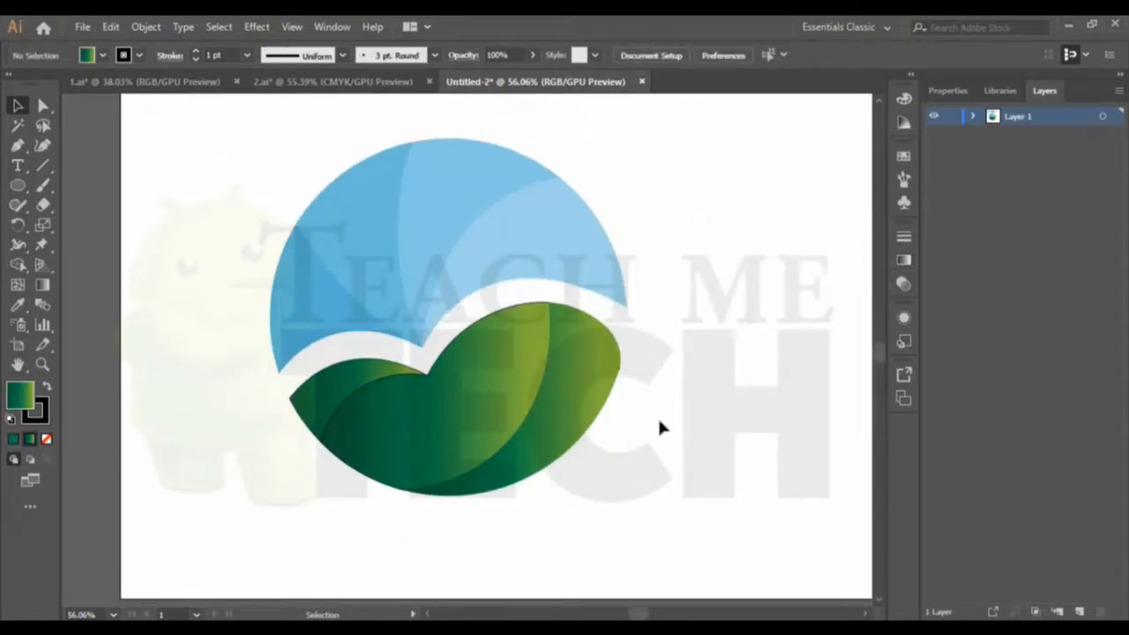
Step: Remove the stroke from all blue and green segments of the circle
{"action": "left_click_drag", "start_coordinate": [238, 179], "coordinate": [738, 559]}
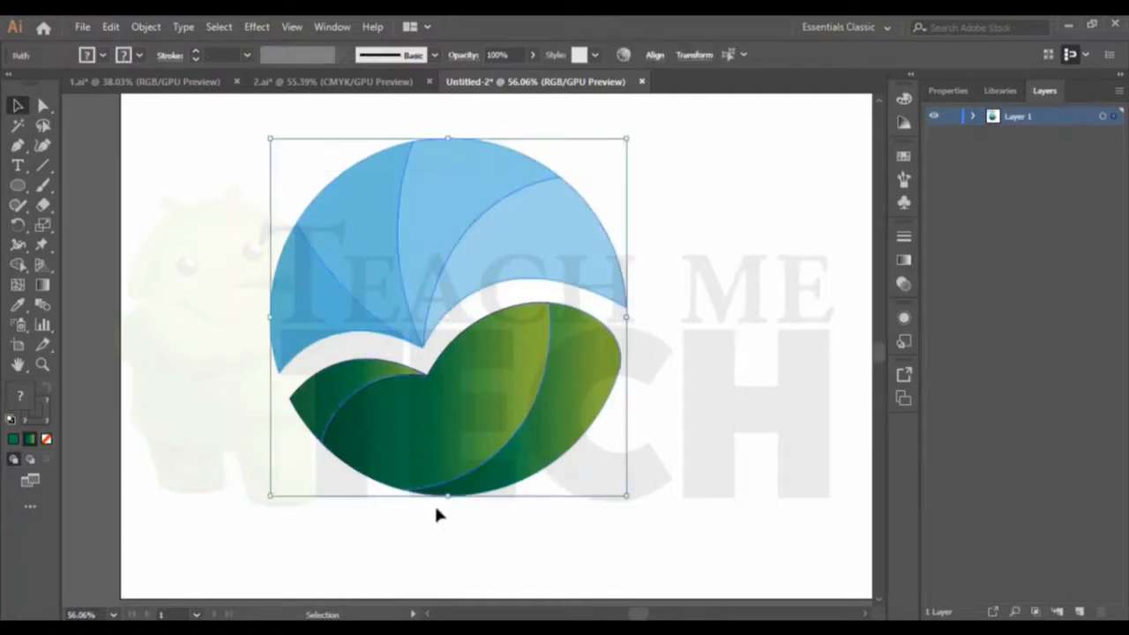
{"action": "left_click", "coordinate": [39, 415]}
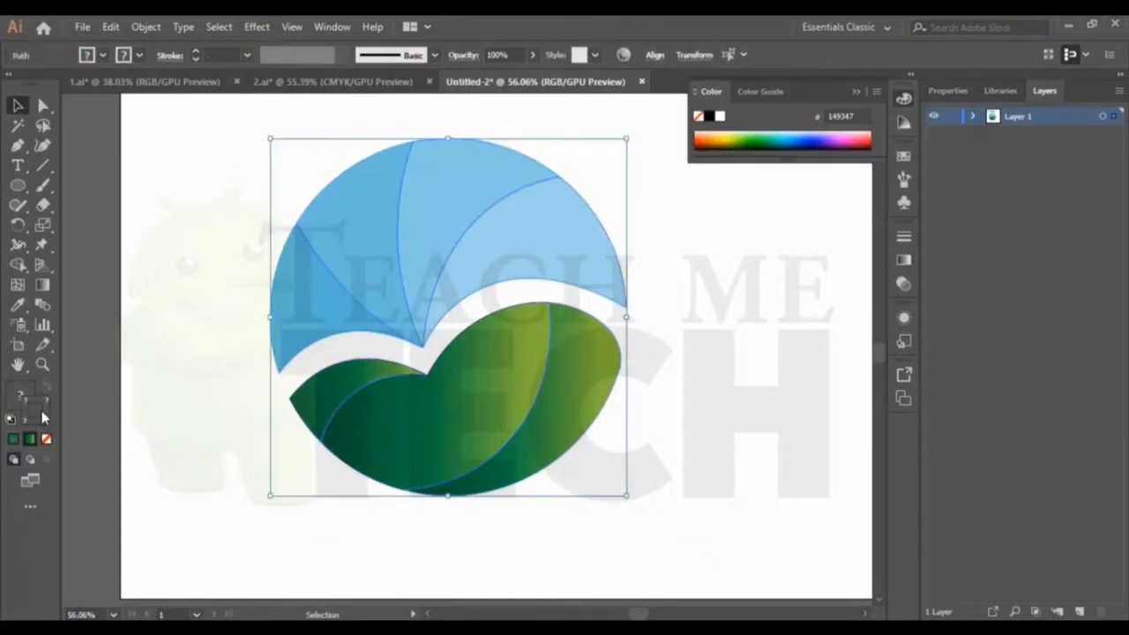
{"action": "left_click", "coordinate": [45, 440]}
{"action": "left_click", "coordinate": [705, 328]}
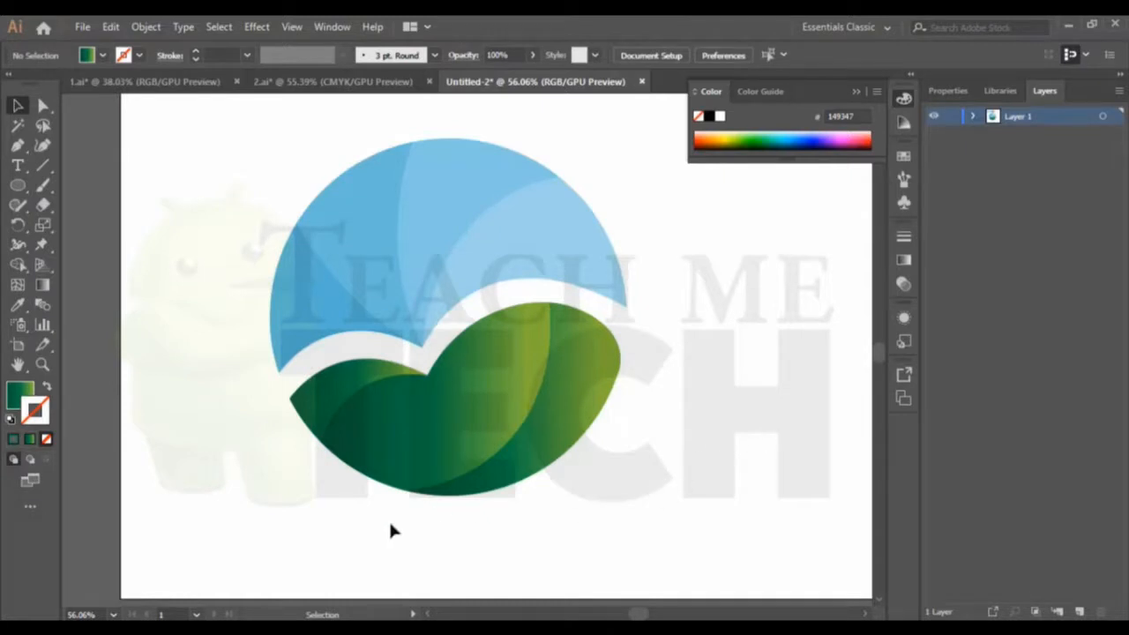
Step: Duplicate the three green segments of the lower shape and place the copy beside the circle, clear of its right edge
{"action": "left_click", "coordinate": [629, 361]}
{"action": "key", "text": "ctrl+c"}
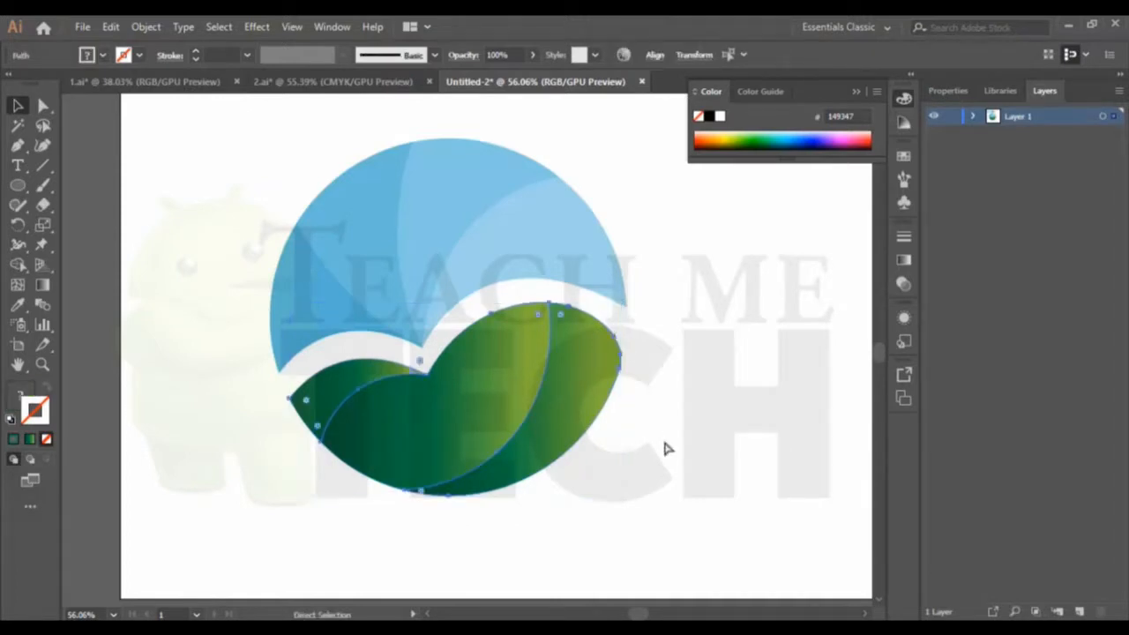
{"action": "key", "text": "ctrl+v"}
{"action": "left_click_drag", "start_coordinate": [530, 389], "coordinate": [735, 462]}
{"action": "left_click_drag", "start_coordinate": [639, 615], "coordinate": [646, 614]}
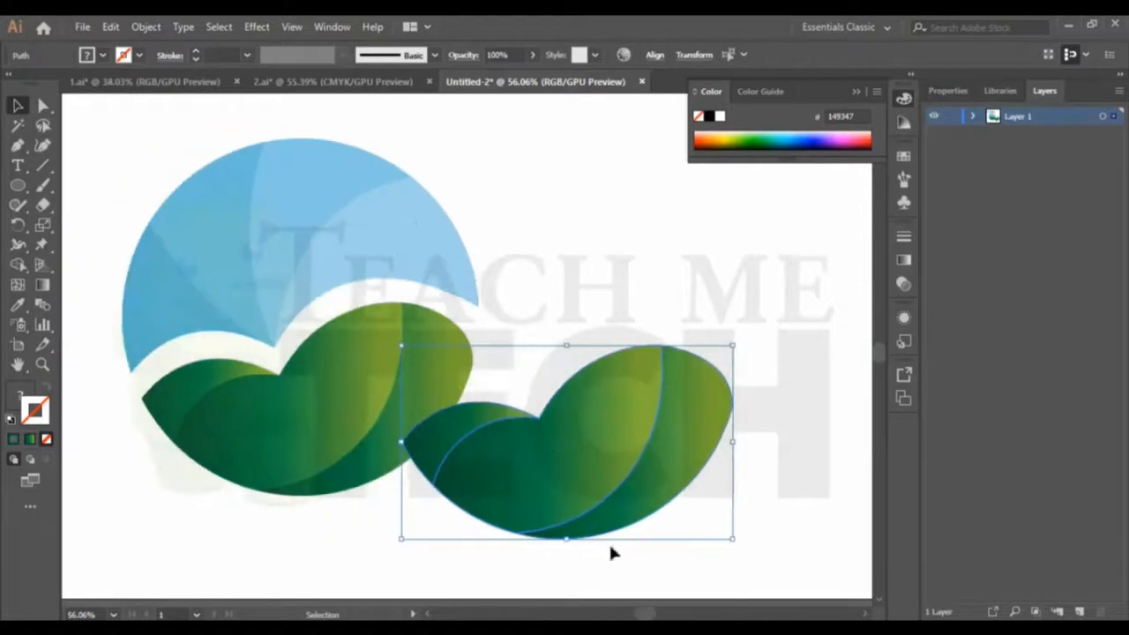
{"action": "left_click_drag", "start_coordinate": [568, 452], "coordinate": [676, 454]}
{"action": "left_click", "coordinate": [557, 313]}
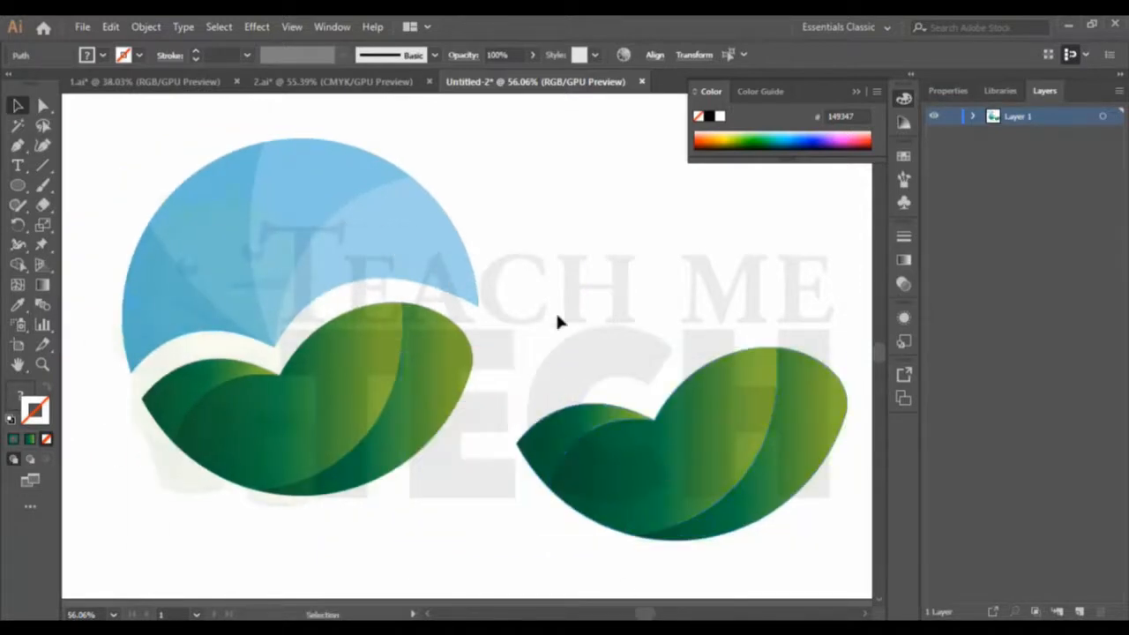
Step: Apply the orange gradient swatch to the right crescent of the circle's lower shape with the Eyedropper, keeping it as the fill
{"action": "left_click_drag", "start_coordinate": [647, 615], "coordinate": [638, 615]}
{"action": "scroll", "coordinate": [655, 538], "scroll_direction": "up", "scroll_amount": 5}
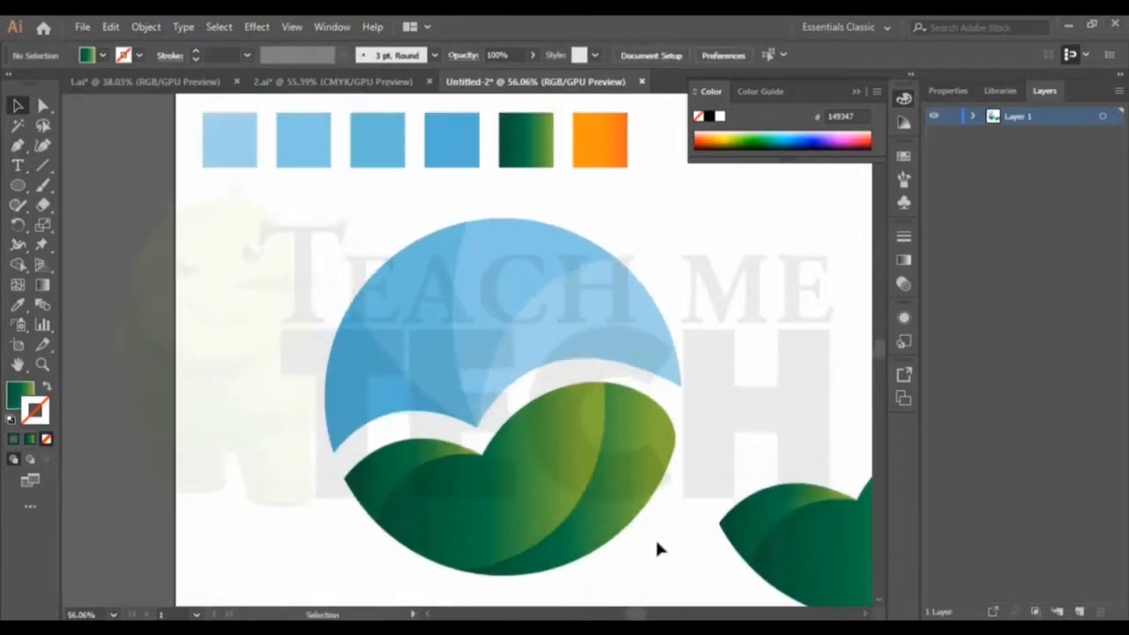
{"action": "scroll", "coordinate": [655, 542], "scroll_direction": "down", "scroll_amount": 3}
{"action": "left_click", "coordinate": [648, 470]}
{"action": "scroll", "coordinate": [713, 417], "scroll_direction": "up", "scroll_amount": 2}
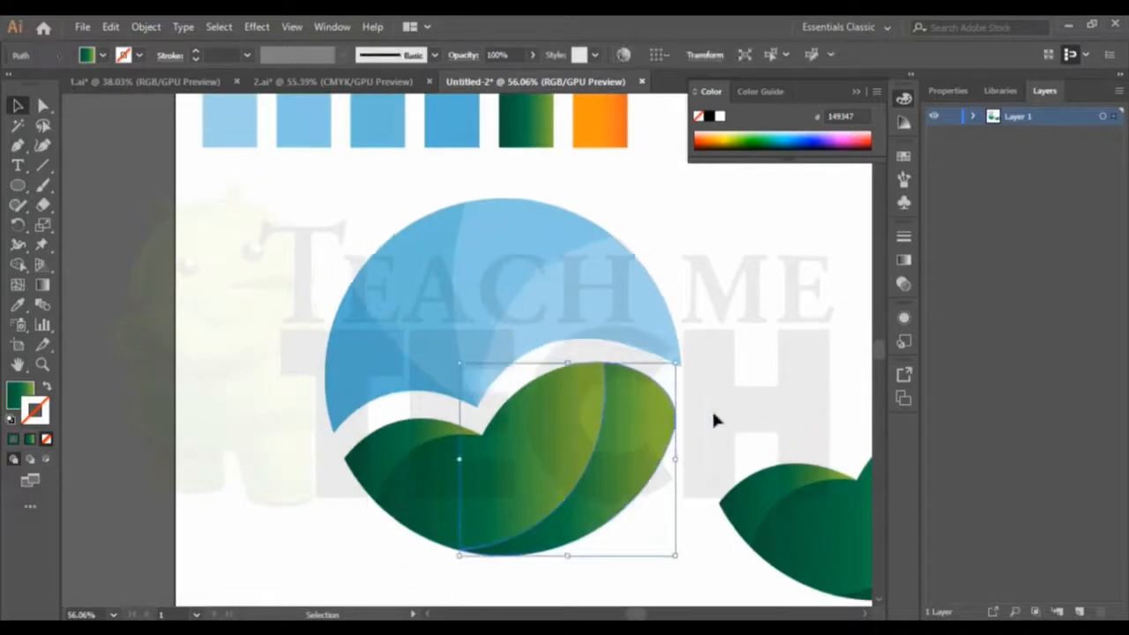
{"action": "left_click", "coordinate": [770, 383]}
{"action": "left_click", "coordinate": [658, 439]}
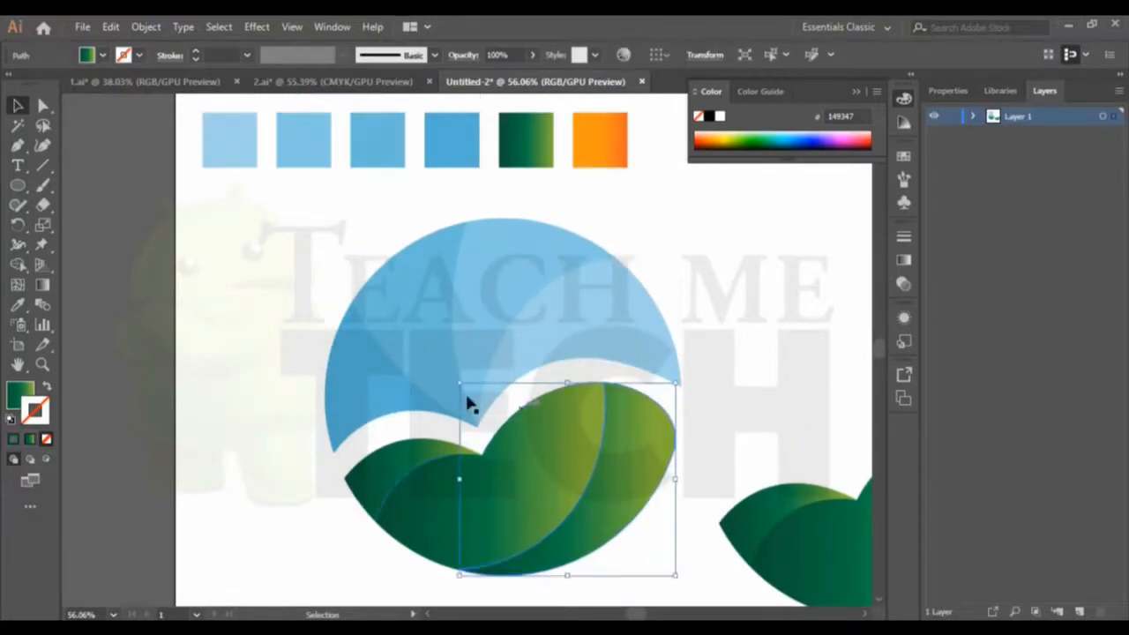
{"action": "scroll", "coordinate": [169, 367], "scroll_direction": "down", "scroll_amount": 2}
{"action": "scroll", "coordinate": [146, 378], "scroll_direction": "up", "scroll_amount": 3}
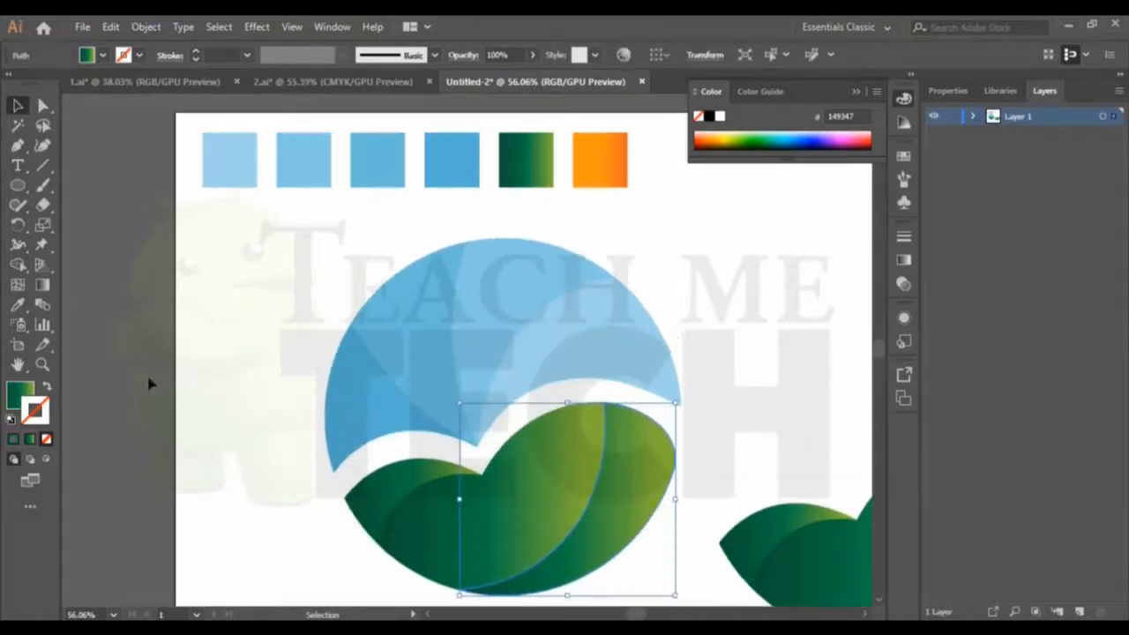
{"action": "scroll", "coordinate": [225, 408], "scroll_direction": "down", "scroll_amount": 3}
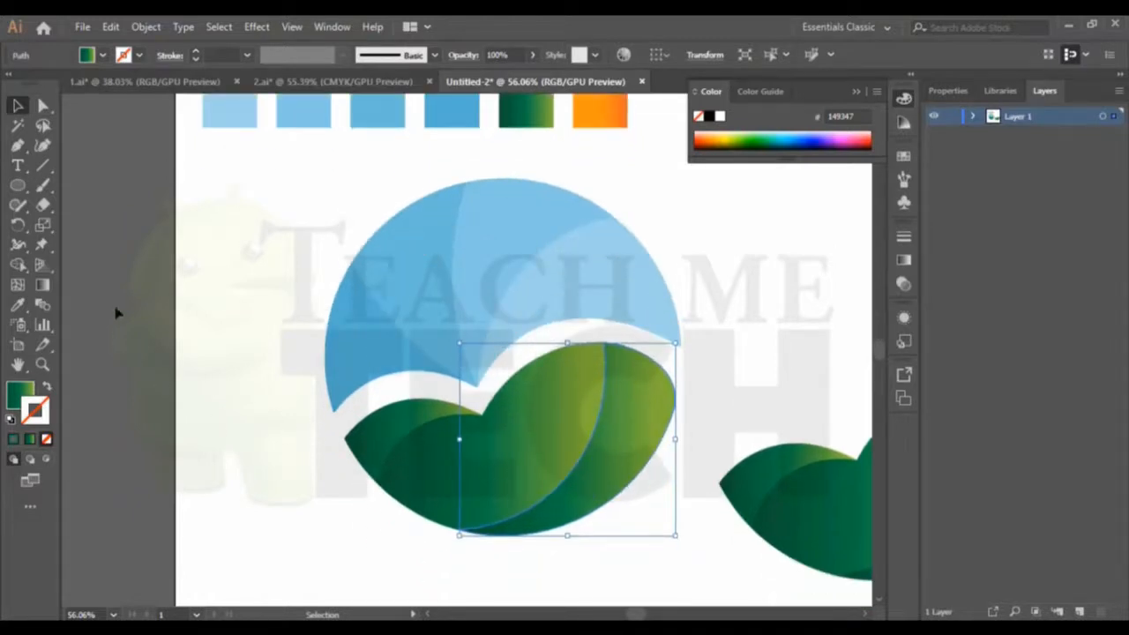
{"action": "left_click", "coordinate": [17, 304]}
{"action": "scroll", "coordinate": [537, 244], "scroll_direction": "up", "scroll_amount": 3}
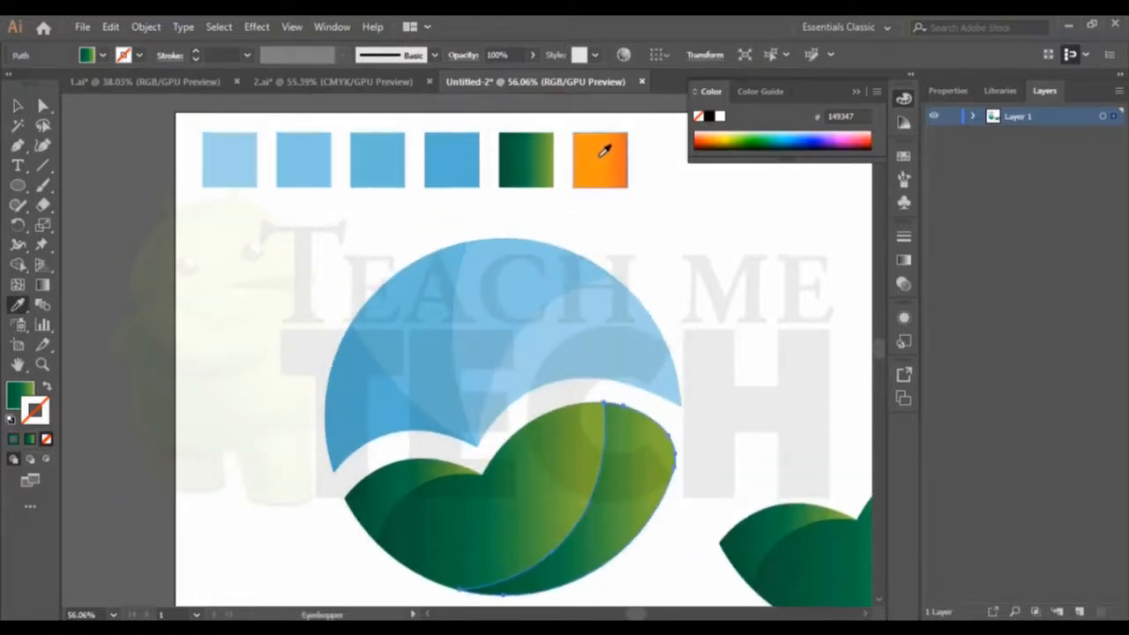
{"action": "left_click", "coordinate": [604, 152]}
{"action": "scroll", "coordinate": [627, 259], "scroll_direction": "down", "scroll_amount": 3}
{"action": "left_click", "coordinate": [17, 105]}
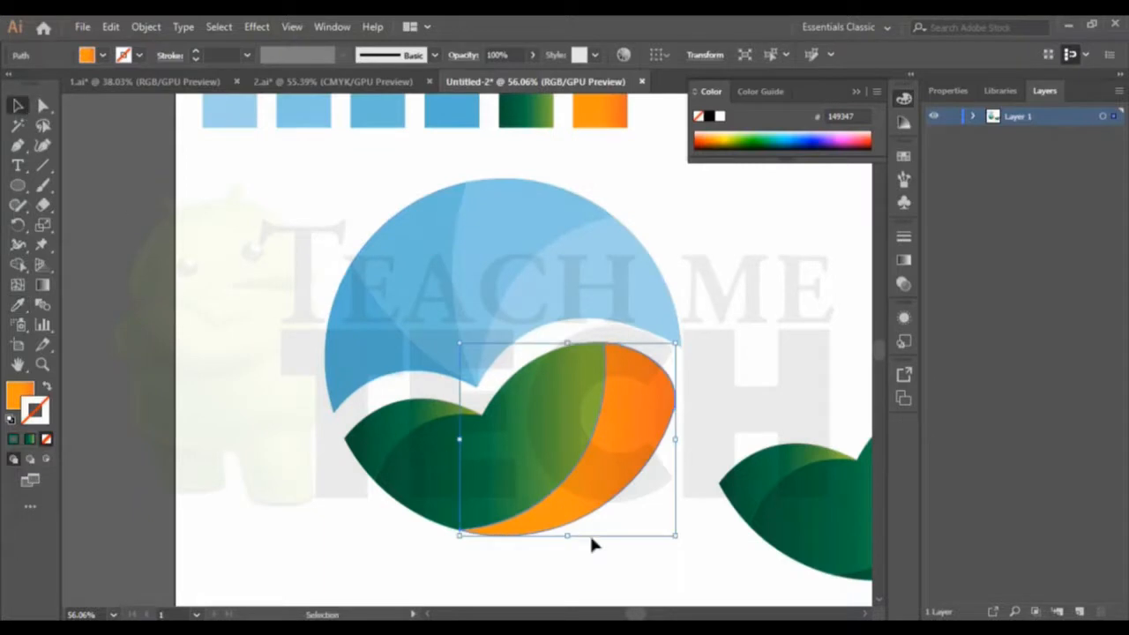
{"action": "left_click", "coordinate": [46, 387]}
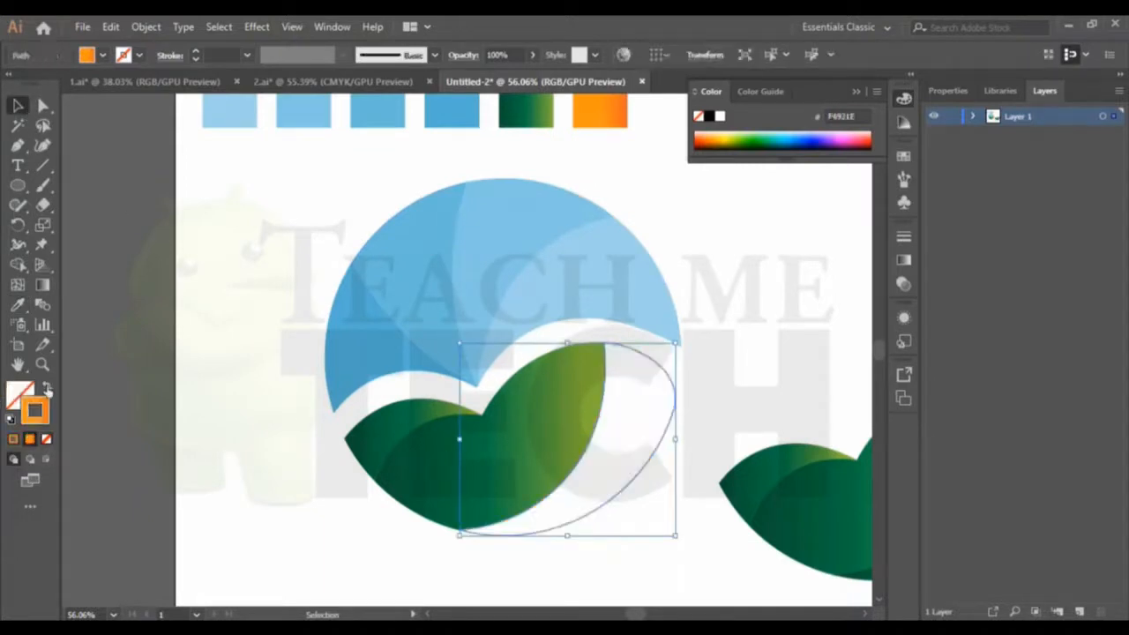
{"action": "left_click", "coordinate": [46, 387]}
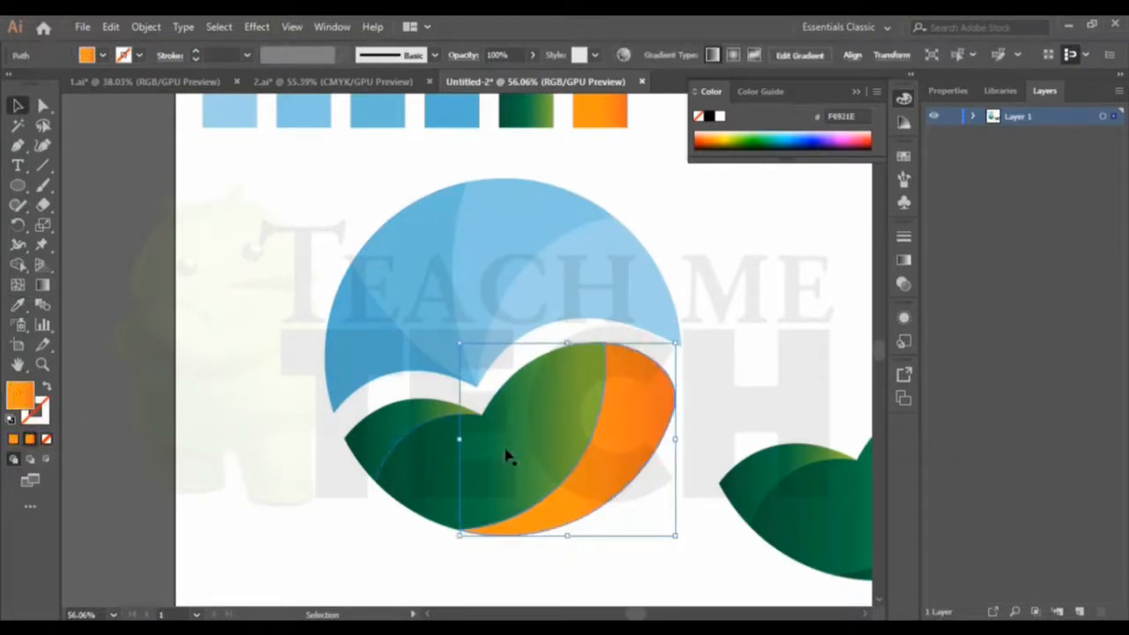
Step: Shift the first and middle color stops of the right crescent's orange gradient toward its outer edge with the Gradient tool
{"action": "left_click", "coordinate": [43, 285]}
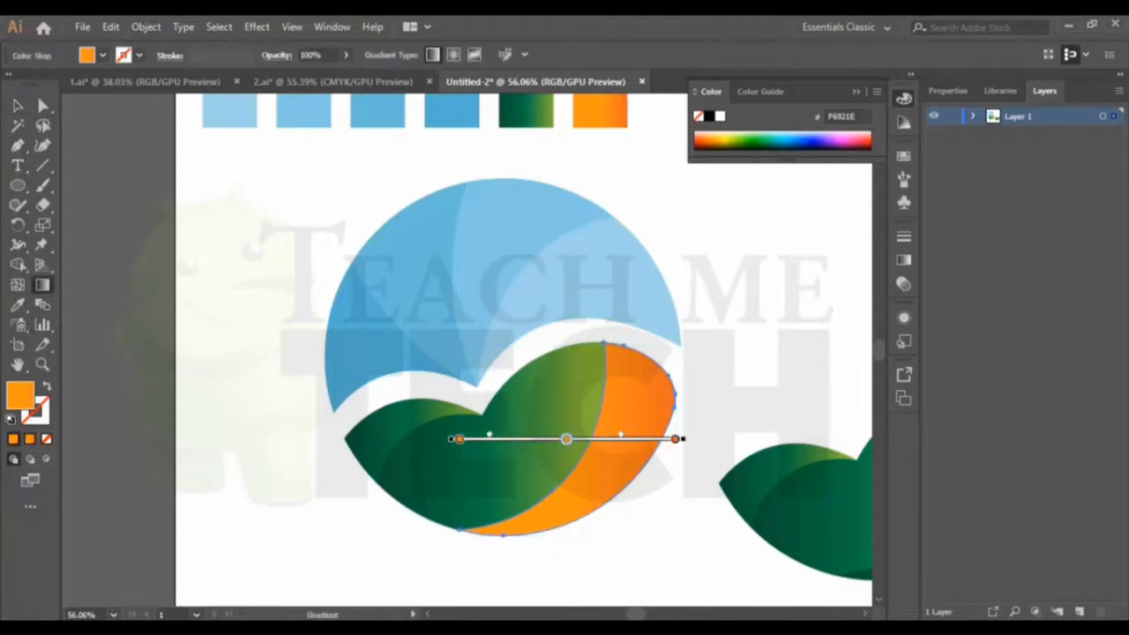
{"action": "left_click_drag", "start_coordinate": [564, 451], "coordinate": [632, 451]}
{"action": "left_click_drag", "start_coordinate": [458, 441], "coordinate": [529, 444]}
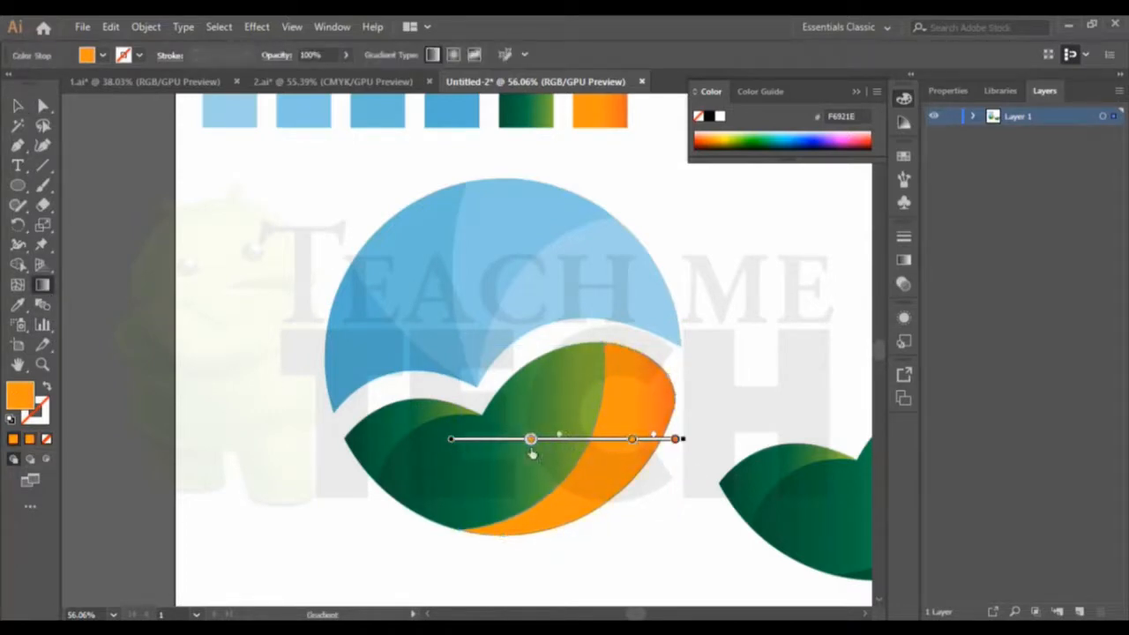
{"action": "left_click_drag", "start_coordinate": [632, 439], "coordinate": [607, 446]}
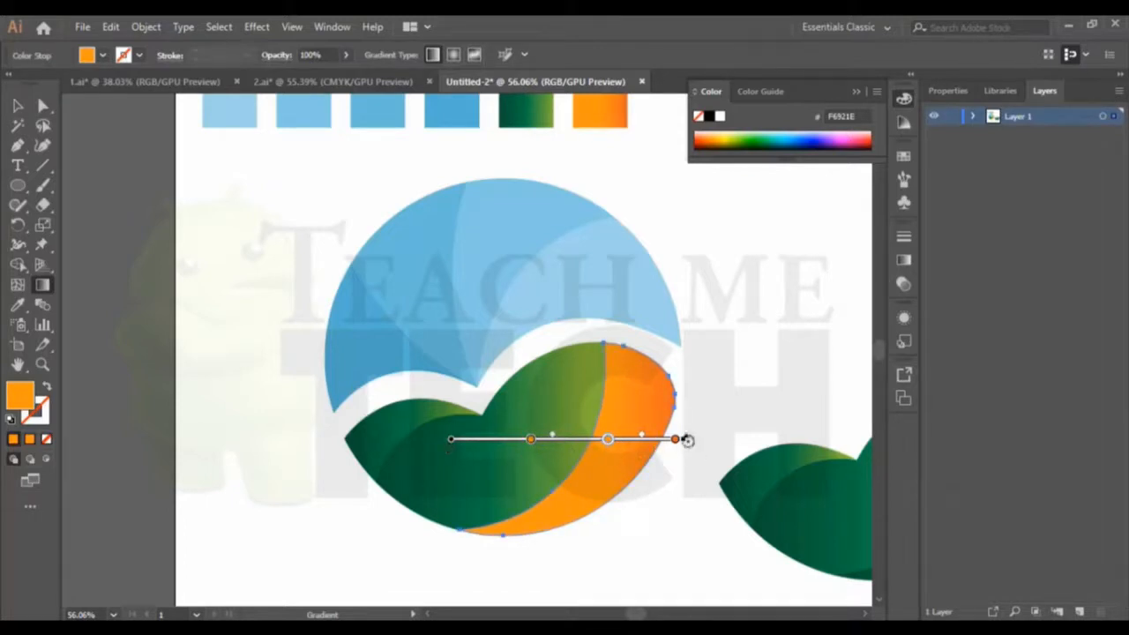
Step: Tilt the right crescent's orange gradient slightly downward toward its outer edge, then move its first and middle stops closer together
{"action": "mouse_move", "coordinate": [689, 440]}
{"action": "left_mouse_down"}
{"action": "mouse_move", "coordinate": [661, 489]}
{"action": "mouse_move", "coordinate": [682, 426]}
{"action": "mouse_move", "coordinate": [675, 472]}
{"action": "mouse_move", "coordinate": [680, 441]}
{"action": "mouse_move", "coordinate": [676, 464]}
{"action": "mouse_move", "coordinate": [713, 396]}
{"action": "mouse_move", "coordinate": [708, 438]}
{"action": "mouse_move", "coordinate": [678, 440]}
{"action": "mouse_move", "coordinate": [656, 494]}
{"action": "mouse_move", "coordinate": [669, 474]}
{"action": "left_mouse_up"}
{"action": "mouse_move", "coordinate": [569, 451]}
{"action": "left_mouse_down"}
{"action": "mouse_move", "coordinate": [603, 406]}
{"action": "mouse_move", "coordinate": [591, 407]}
{"action": "left_mouse_up"}
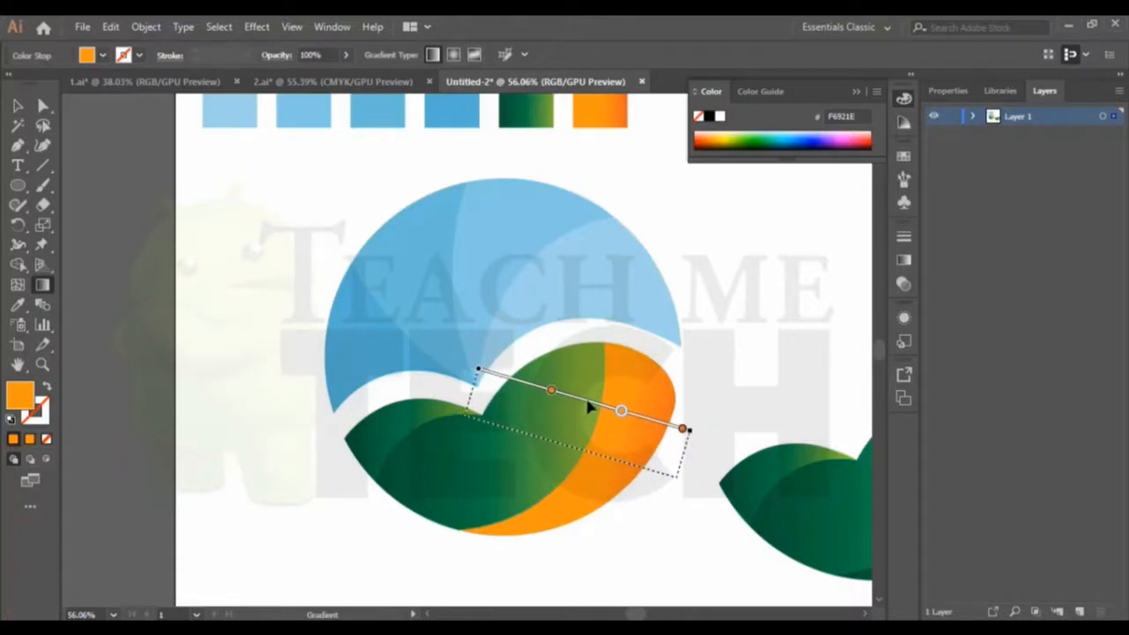
{"action": "key", "text": "ctrl+z"}
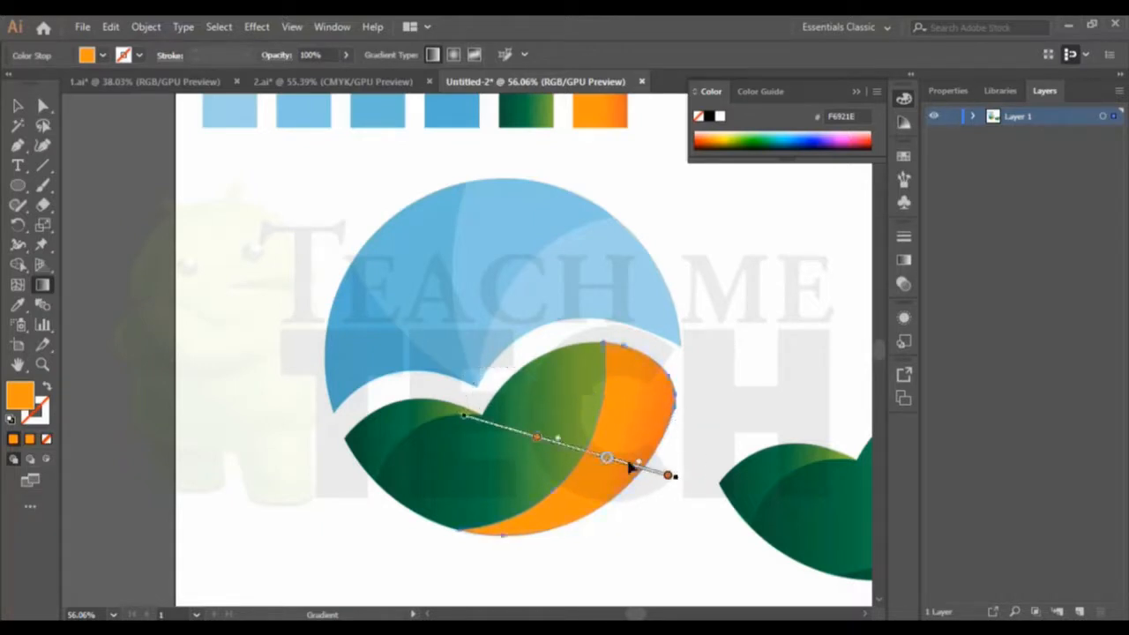
{"action": "left_click_drag", "start_coordinate": [625, 463], "coordinate": [629, 415]}
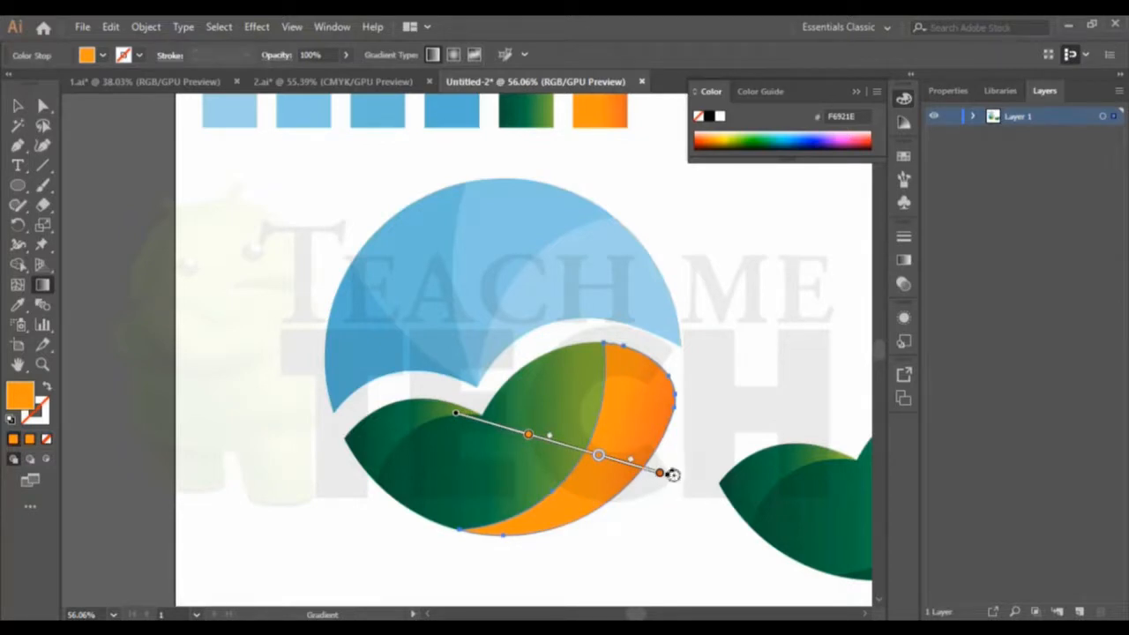
{"action": "left_click_drag", "start_coordinate": [668, 471], "coordinate": [684, 435]}
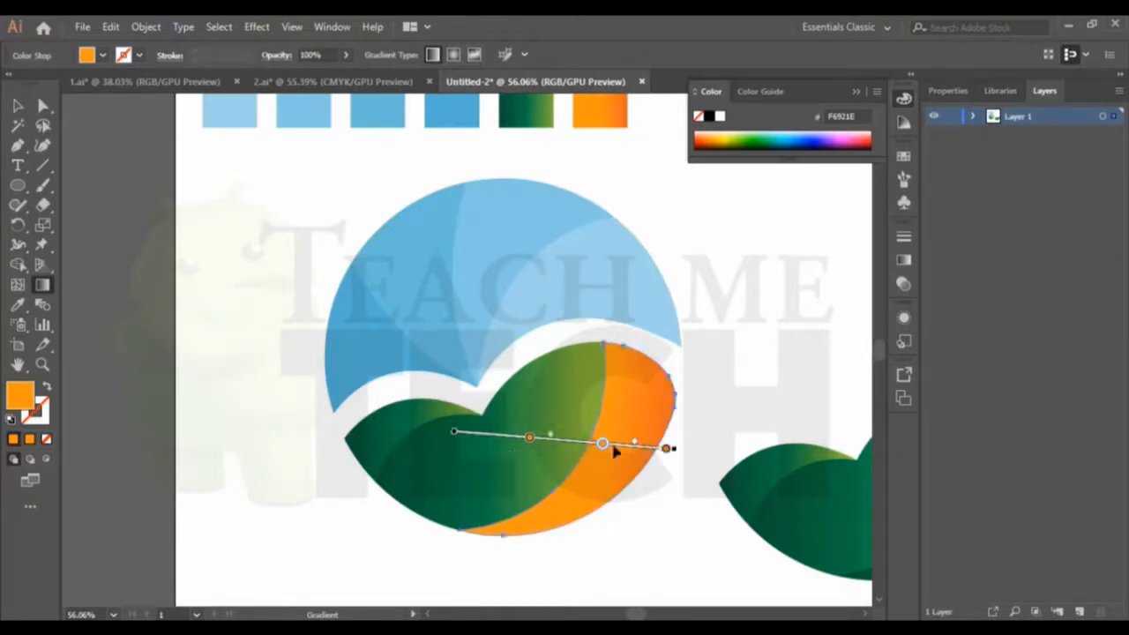
{"action": "left_click_drag", "start_coordinate": [606, 449], "coordinate": [598, 449]}
{"action": "left_click_drag", "start_coordinate": [528, 441], "coordinate": [557, 446]}
{"action": "left_click", "coordinate": [18, 107]}
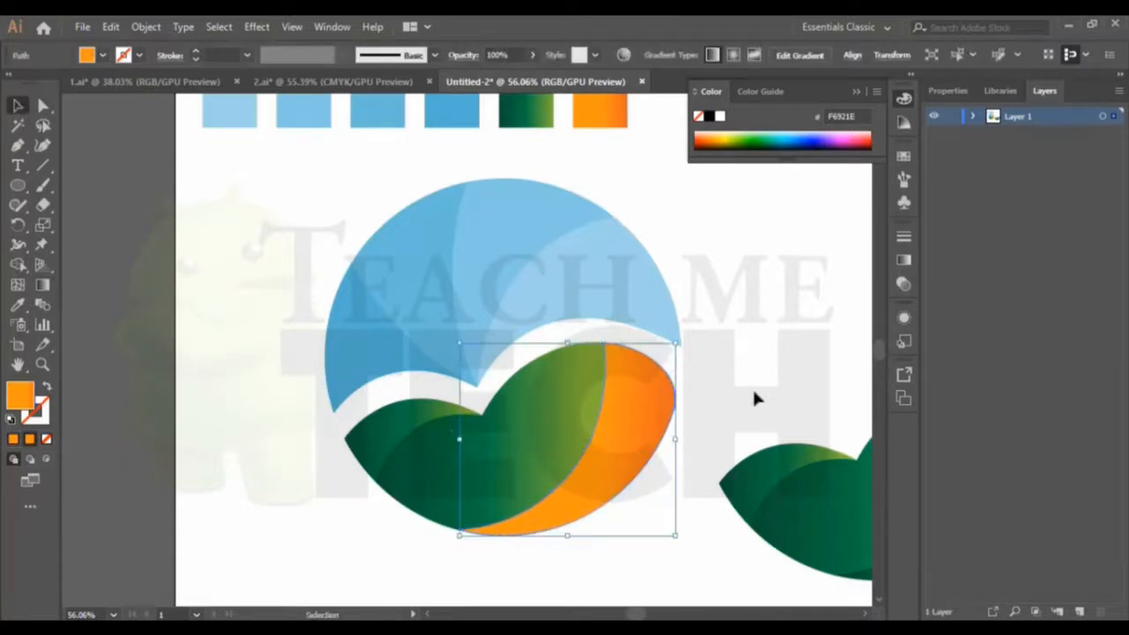
{"action": "left_click", "coordinate": [754, 392]}
Step: Copy the right crescent's orange gradient onto the lower shape's large middle segment with the Eyedropper
{"action": "scroll", "coordinate": [753, 392], "scroll_direction": "down", "scroll_amount": 2}
{"action": "left_click", "coordinate": [514, 400]}
{"action": "scroll", "coordinate": [243, 448], "scroll_direction": "up", "scroll_amount": 4}
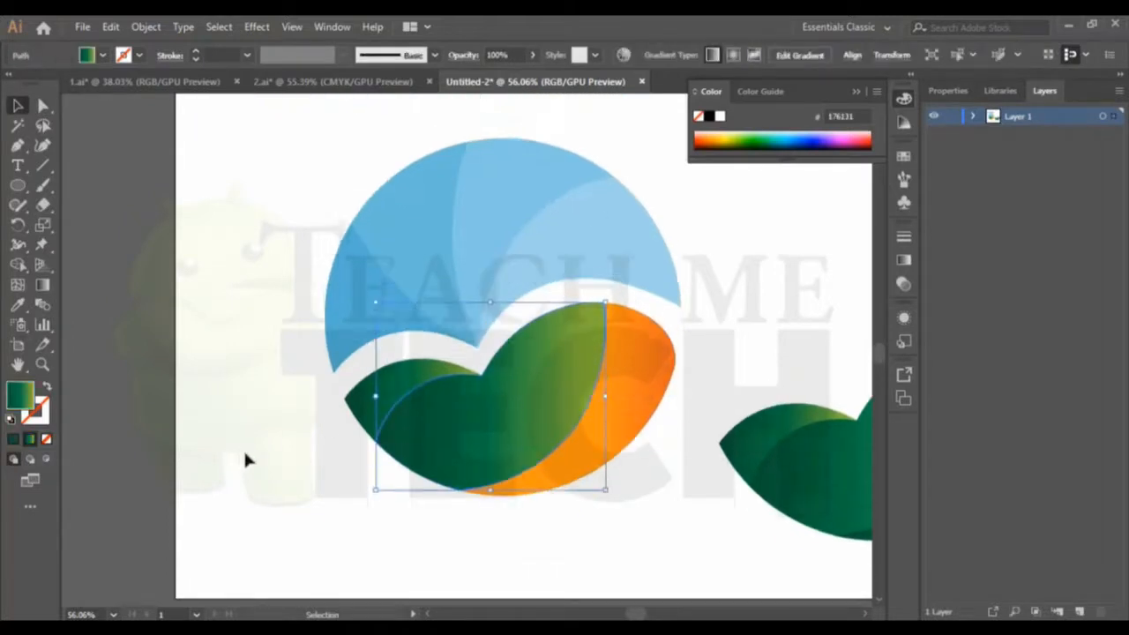
{"action": "left_click", "coordinate": [19, 305]}
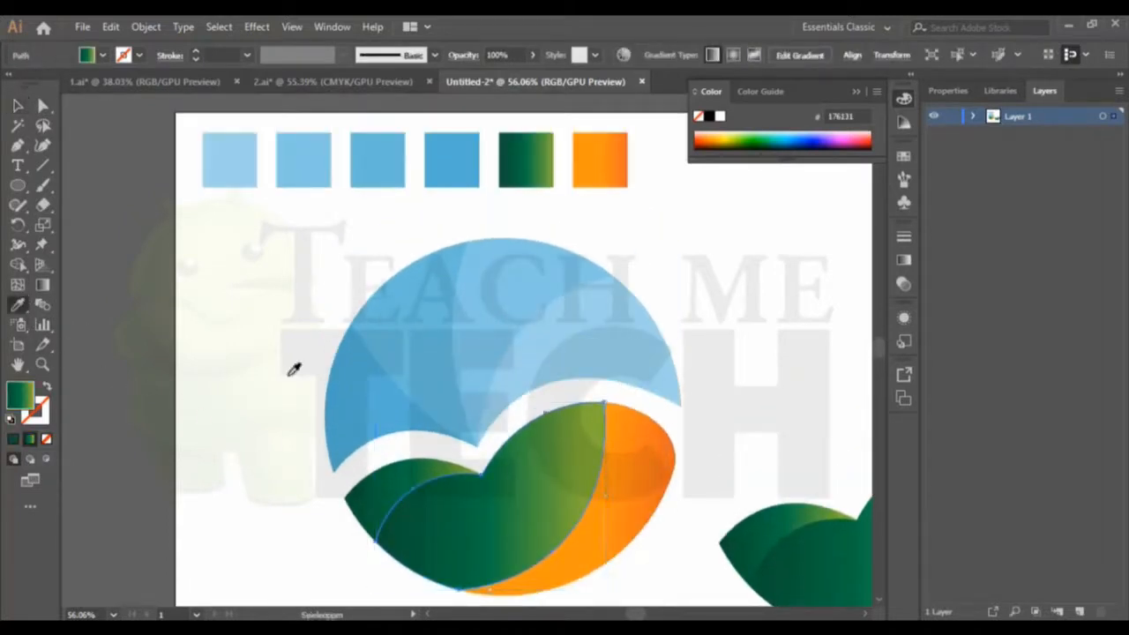
{"action": "left_click", "coordinate": [657, 455]}
{"action": "scroll", "coordinate": [655, 453], "scroll_direction": "down", "scroll_amount": 3}
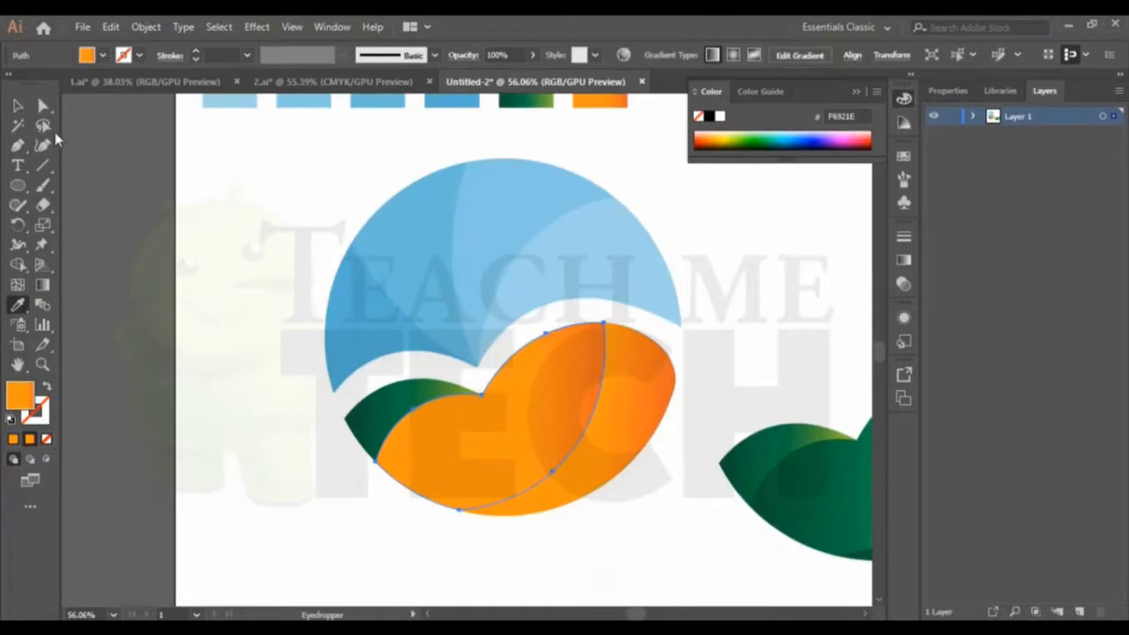
{"action": "left_click", "coordinate": [17, 105]}
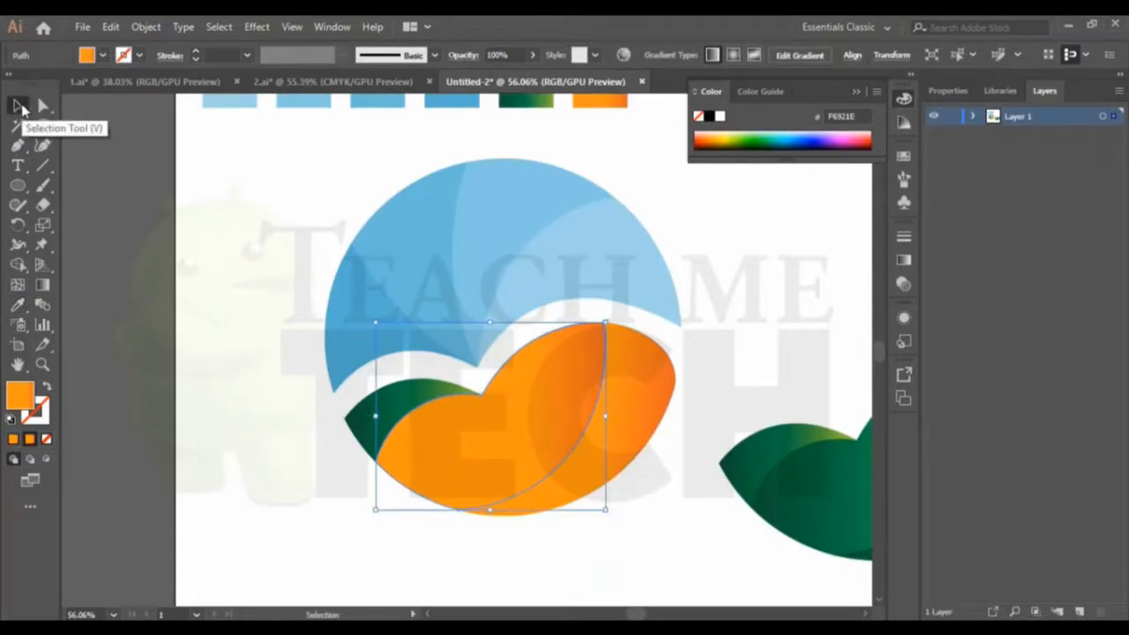
{"action": "left_click", "coordinate": [272, 383]}
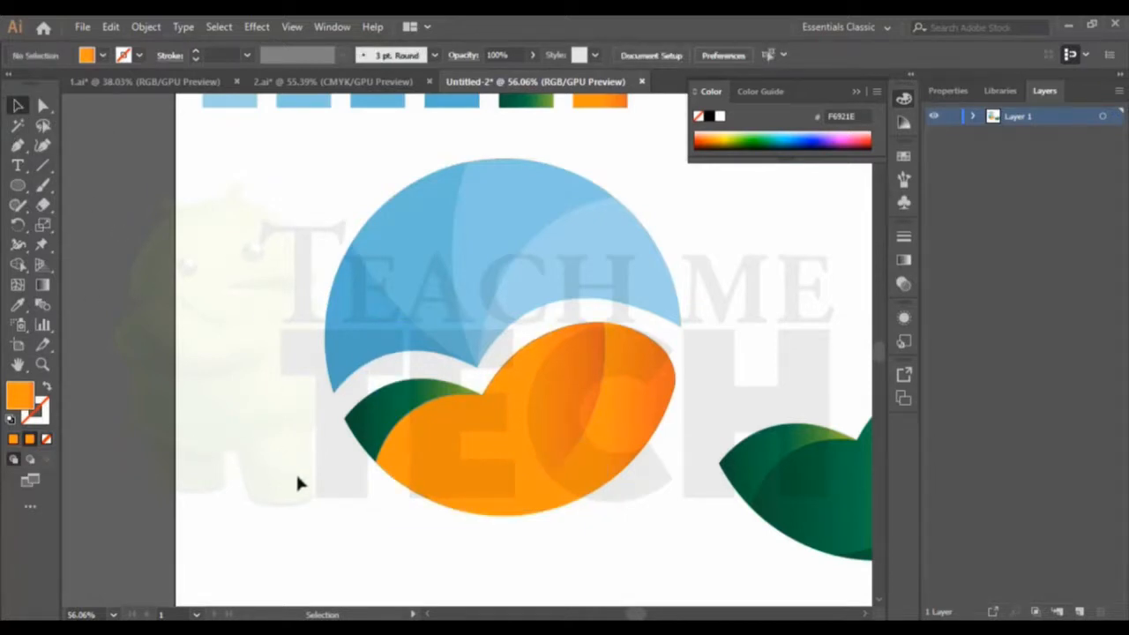
Step: Copy the right crescent's orange gradient onto the lower shape's left green segment, then shift its first color stop slightly toward the outer edge
{"action": "left_click", "coordinate": [370, 428]}
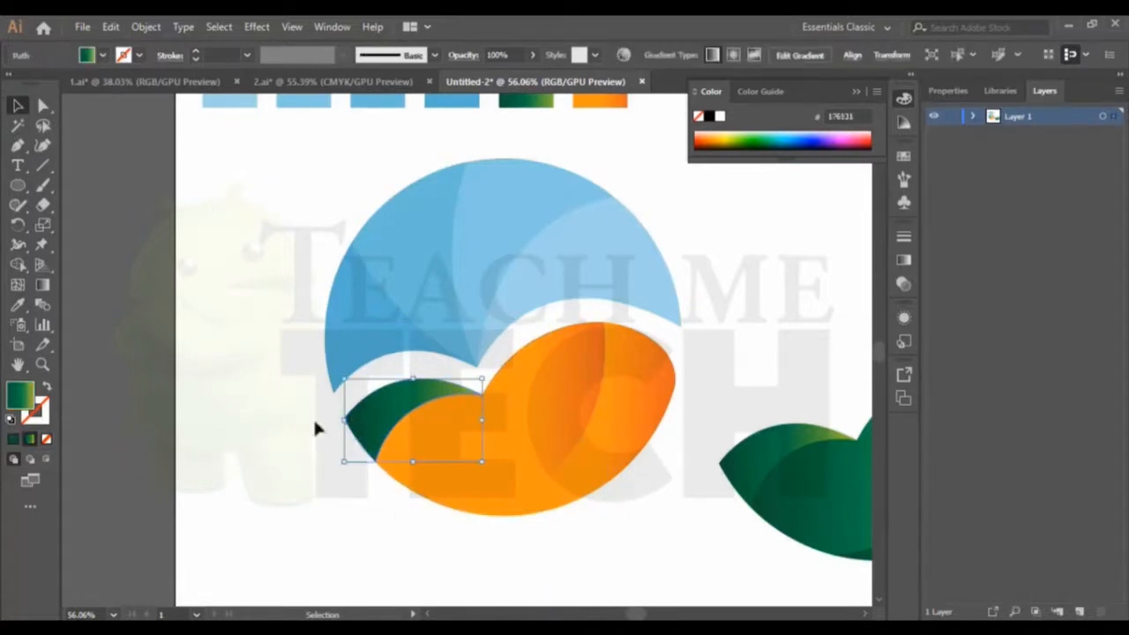
{"action": "left_click", "coordinate": [19, 306]}
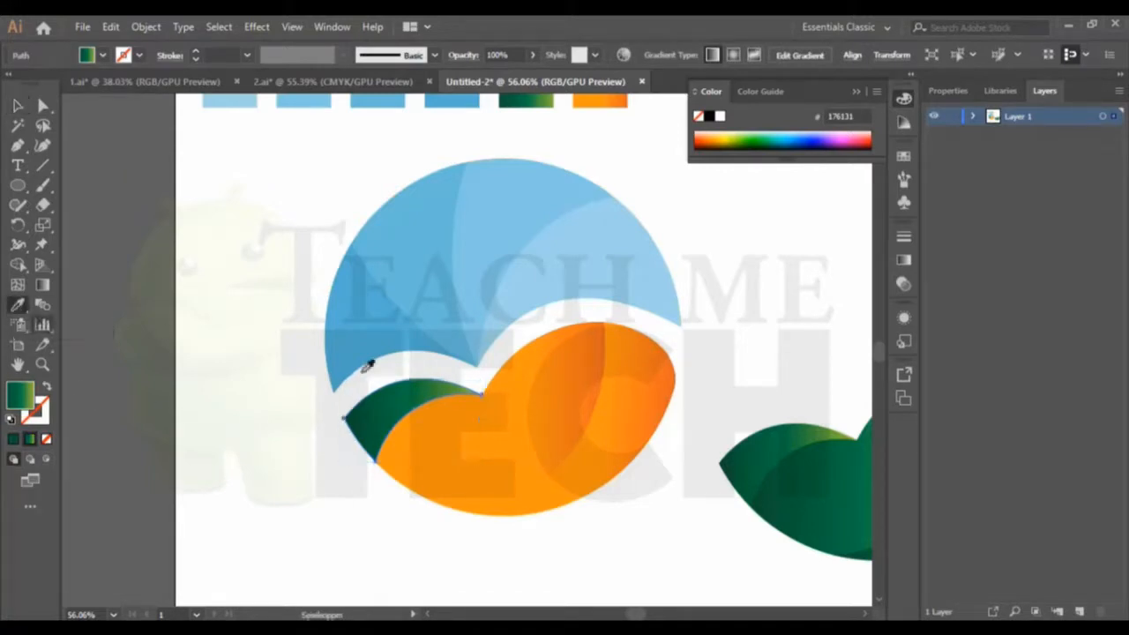
{"action": "left_click", "coordinate": [628, 384]}
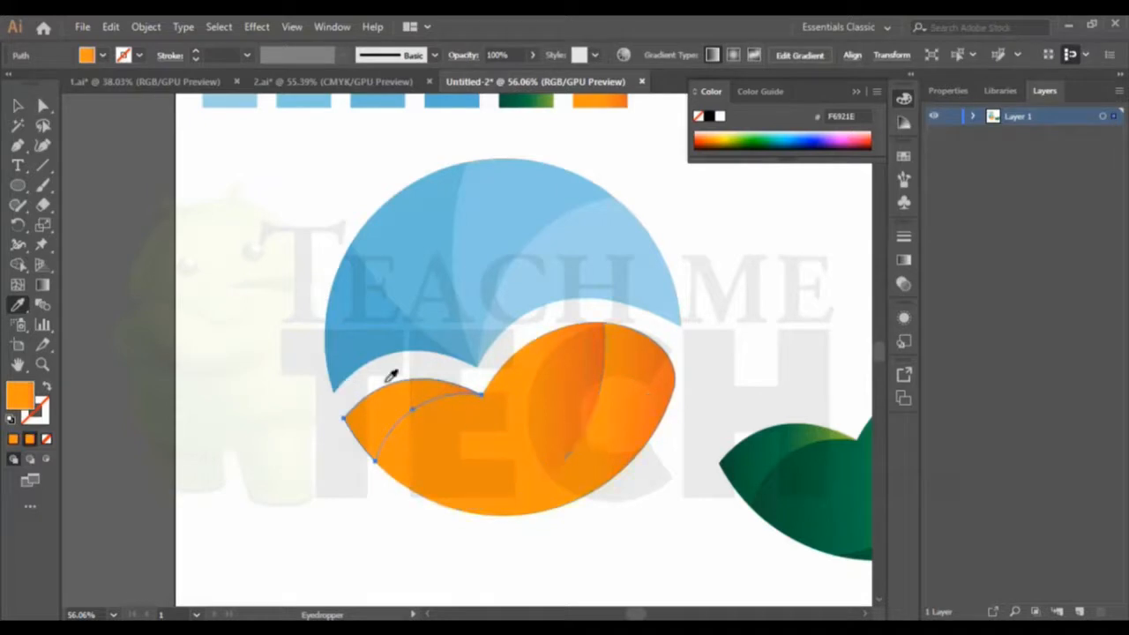
{"action": "left_click", "coordinate": [43, 288]}
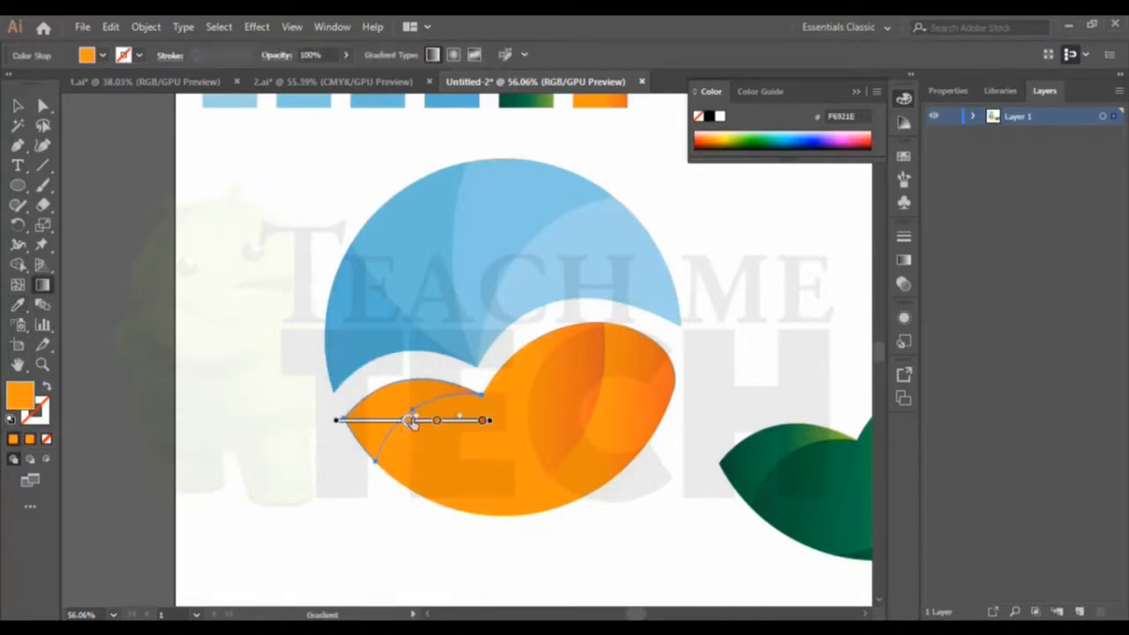
{"action": "left_click_drag", "start_coordinate": [410, 422], "coordinate": [398, 423]}
{"action": "left_click", "coordinate": [17, 105]}
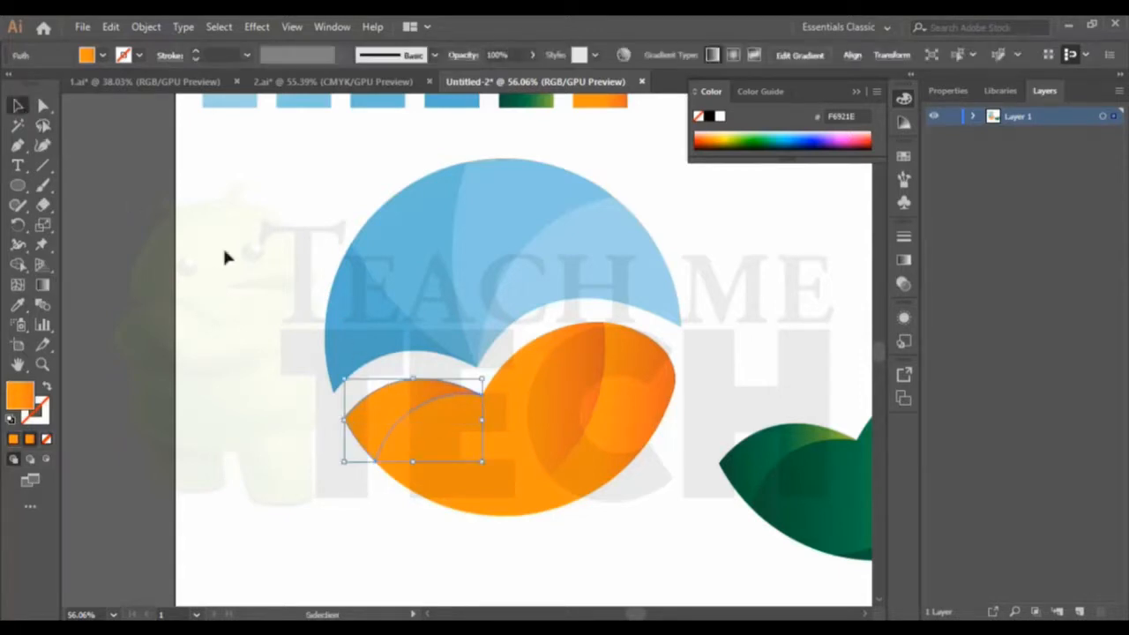
{"action": "left_click", "coordinate": [222, 245]}
Step: Move the complete green lower shape from beside the logo so that it exactly covers the orange lower shape
{"action": "left_click_drag", "start_coordinate": [635, 615], "coordinate": [658, 615]}
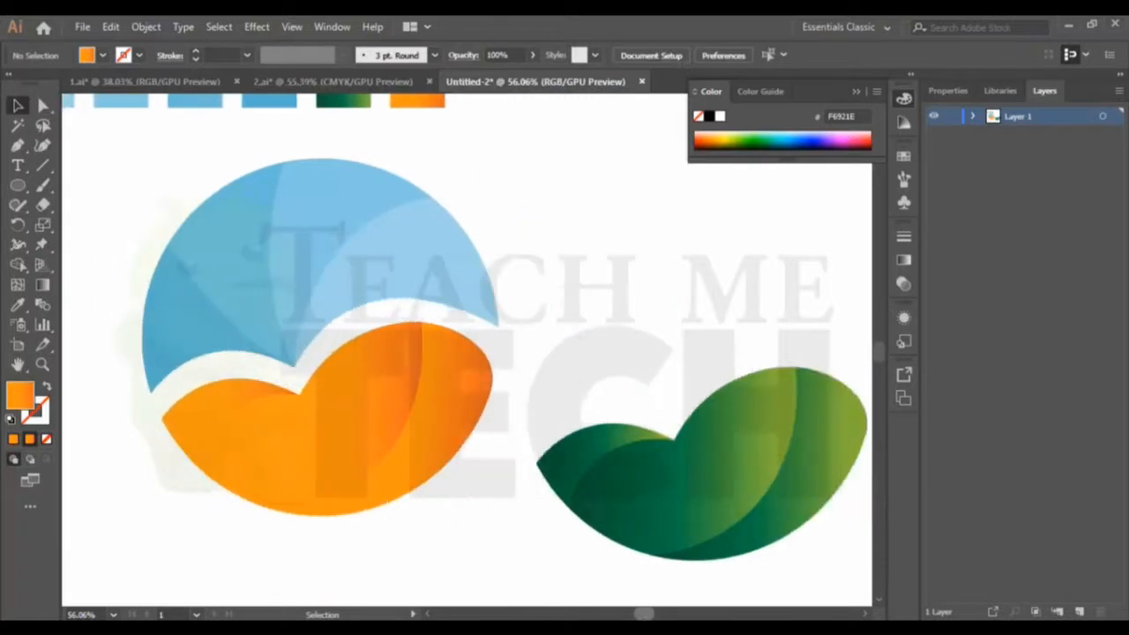
{"action": "left_click", "coordinate": [800, 561]}
{"action": "left_click_drag", "start_coordinate": [821, 454], "coordinate": [442, 414]}
{"action": "scroll", "coordinate": [441, 415], "scroll_direction": "down", "scroll_amount": 3}
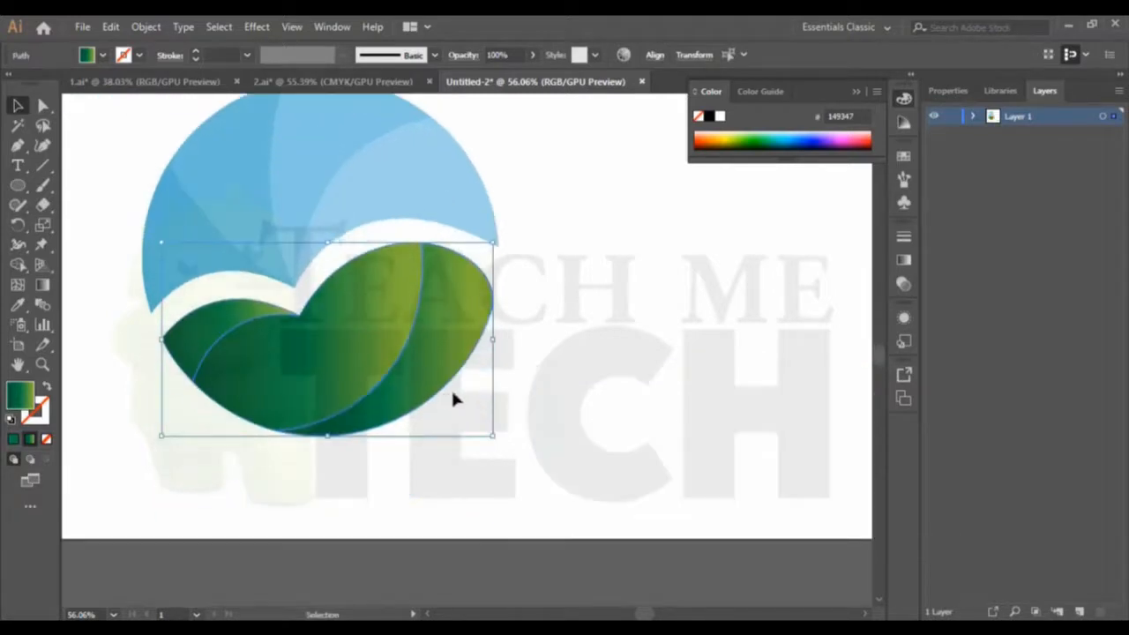
Step: Nudge the green shape straight down until an even orange band shows along its upper edge
{"action": "key", "text": "Down"}
{"action": "key", "text": "Down"}
{"action": "key", "text": "Down"}
{"action": "key", "text": "Down"}
{"action": "key", "text": "Down"}
{"action": "key", "text": "Down"}
{"action": "key", "text": "Down"}
{"action": "key", "text": "Down"}
{"action": "key", "text": "Down"}
{"action": "key", "text": "Down"}
{"action": "key", "text": "Down"}
{"action": "key", "text": "Down"}
{"action": "key", "text": "Down"}
{"action": "key", "text": "Down"}
{"action": "key", "text": "Down"}
{"action": "key", "text": "Down"}
{"action": "key", "text": "Down"}
{"action": "key", "text": "Down"}
{"action": "key", "text": "Down"}
{"action": "key", "text": "Down"}
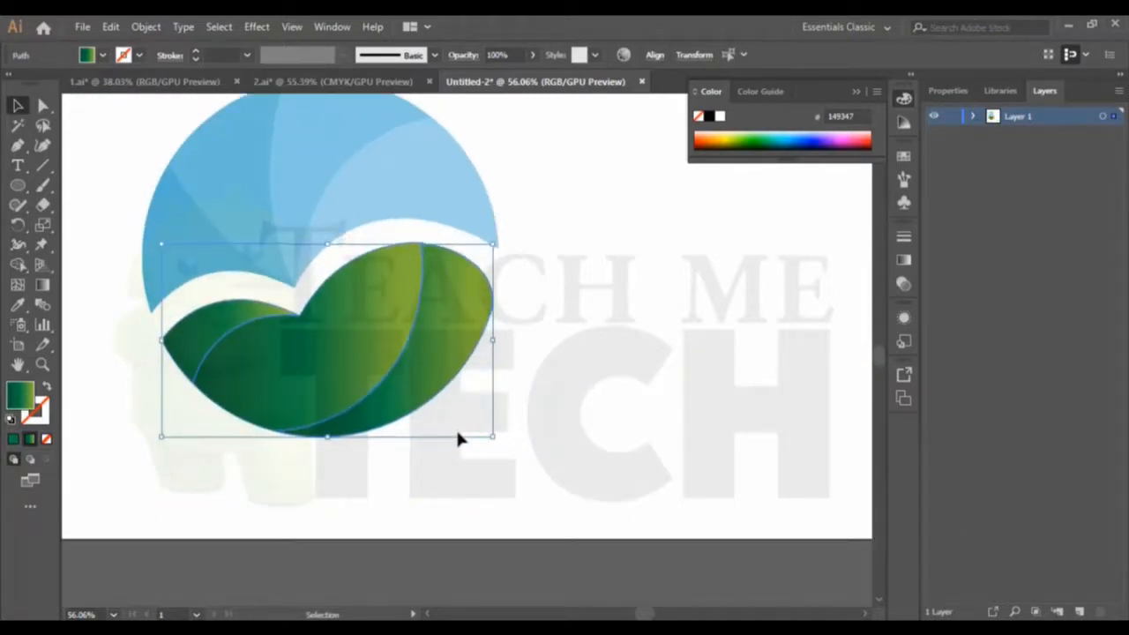
{"action": "key", "text": "Down"}
{"action": "key", "text": "Down"}
{"action": "key", "text": "Down"}
{"action": "key", "text": "Down"}
{"action": "key", "text": "Down"}
{"action": "key", "text": "Down"}
{"action": "key", "text": "Down"}
{"action": "key", "text": "Down"}
{"action": "key", "text": "Down"}
{"action": "key", "text": "Down"}
{"action": "key", "text": "Down"}
{"action": "key", "text": "Down"}
{"action": "key", "text": "Down"}
{"action": "key", "text": "Down"}
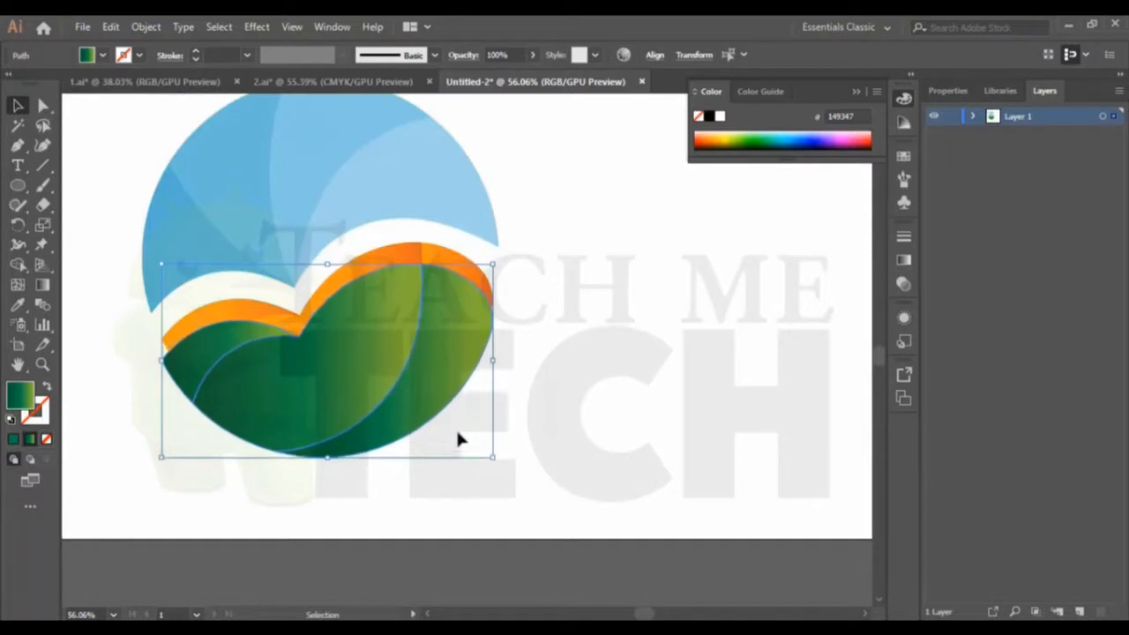
{"action": "left_click", "coordinate": [504, 390]}
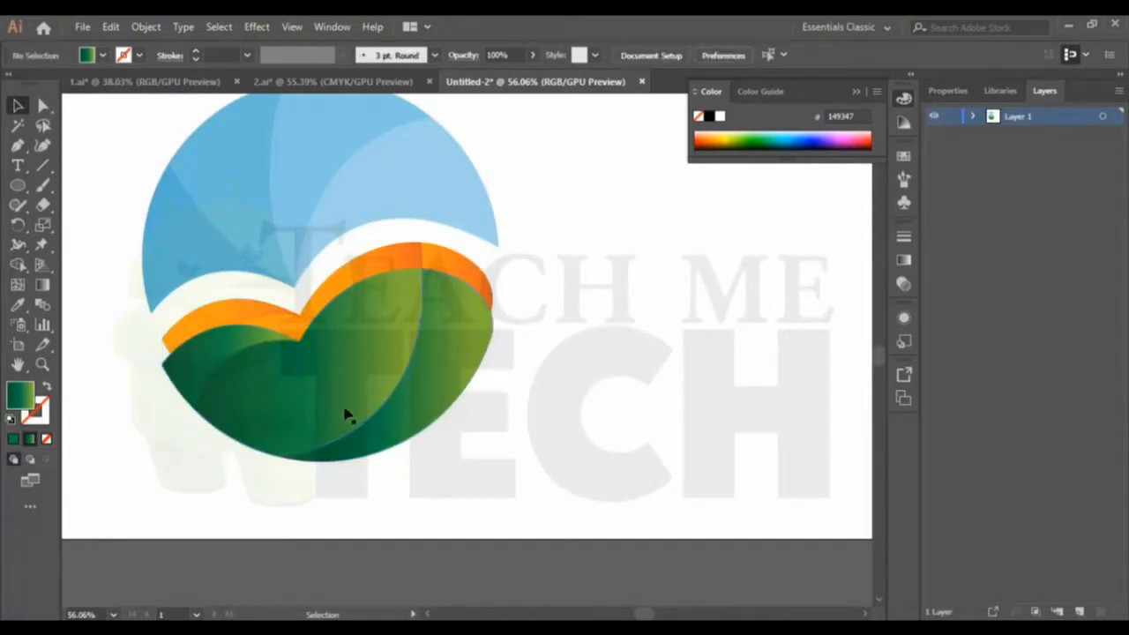
Step: Draw a short upward-arching curve with the Pen tool in the empty area beside the green shape's right edge
{"action": "left_click", "coordinate": [41, 363]}
{"action": "left_click", "coordinate": [452, 301]}
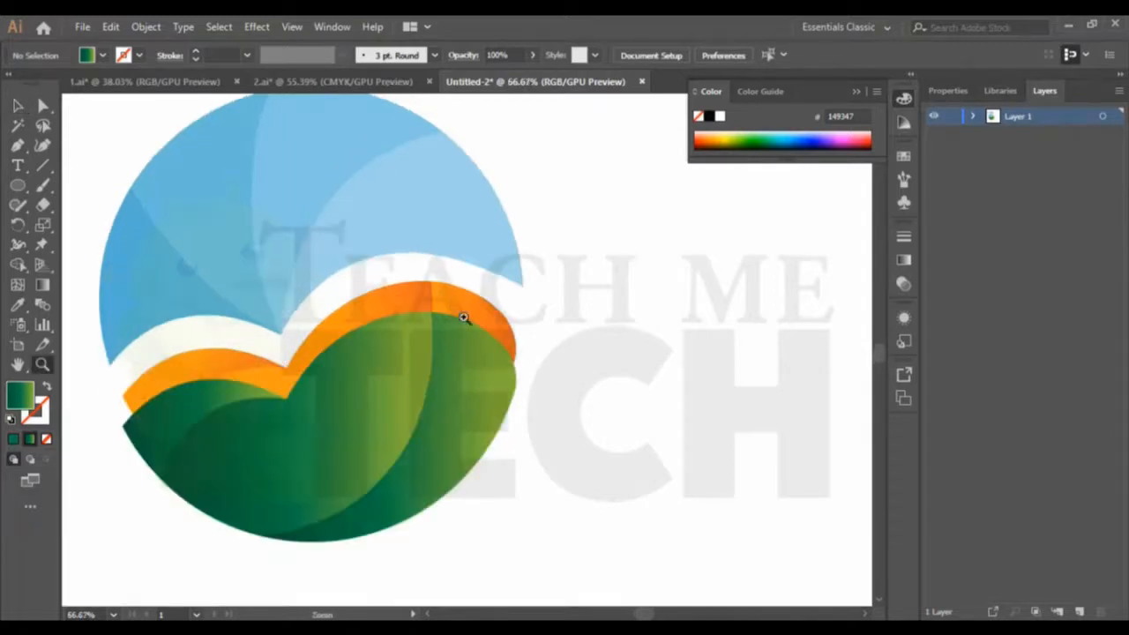
{"action": "scroll", "coordinate": [473, 329], "scroll_direction": "down", "scroll_amount": 1}
{"action": "left_click", "coordinate": [477, 314]}
{"action": "scroll", "coordinate": [475, 315], "scroll_direction": "down", "scroll_amount": 2}
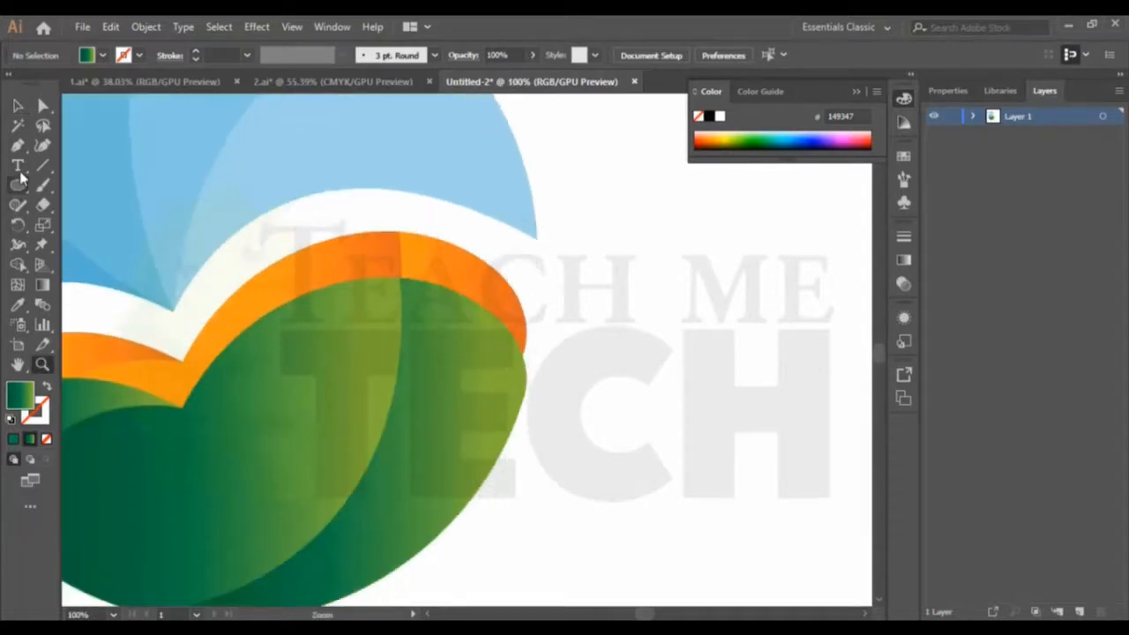
{"action": "left_click", "coordinate": [18, 146]}
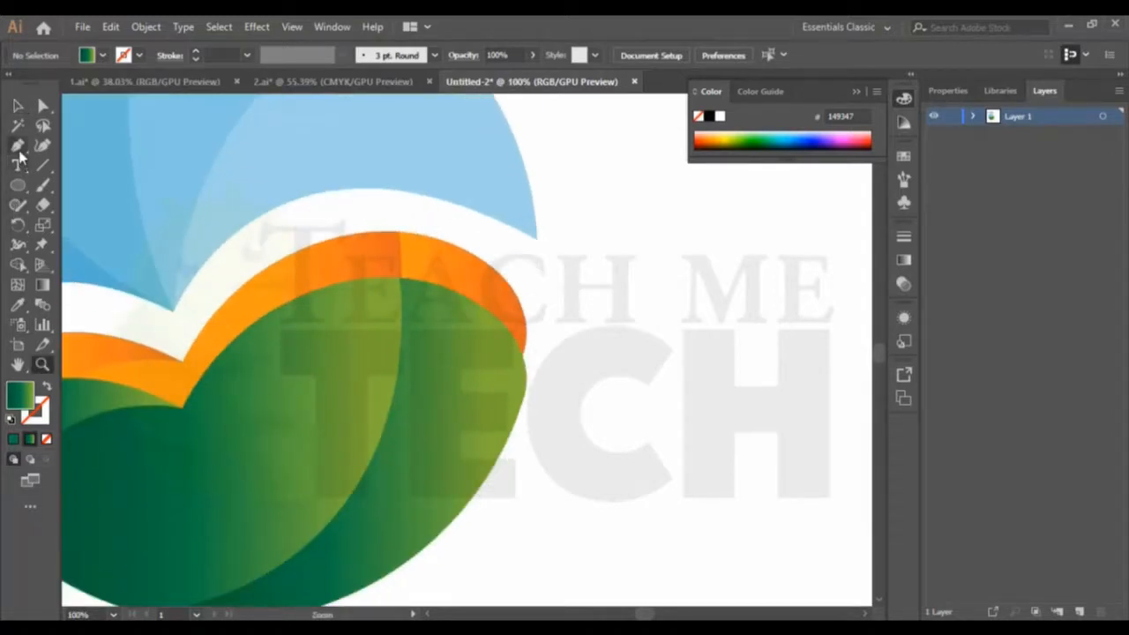
{"action": "left_click", "coordinate": [597, 378]}
{"action": "left_click_drag", "start_coordinate": [759, 334], "coordinate": [862, 345]}
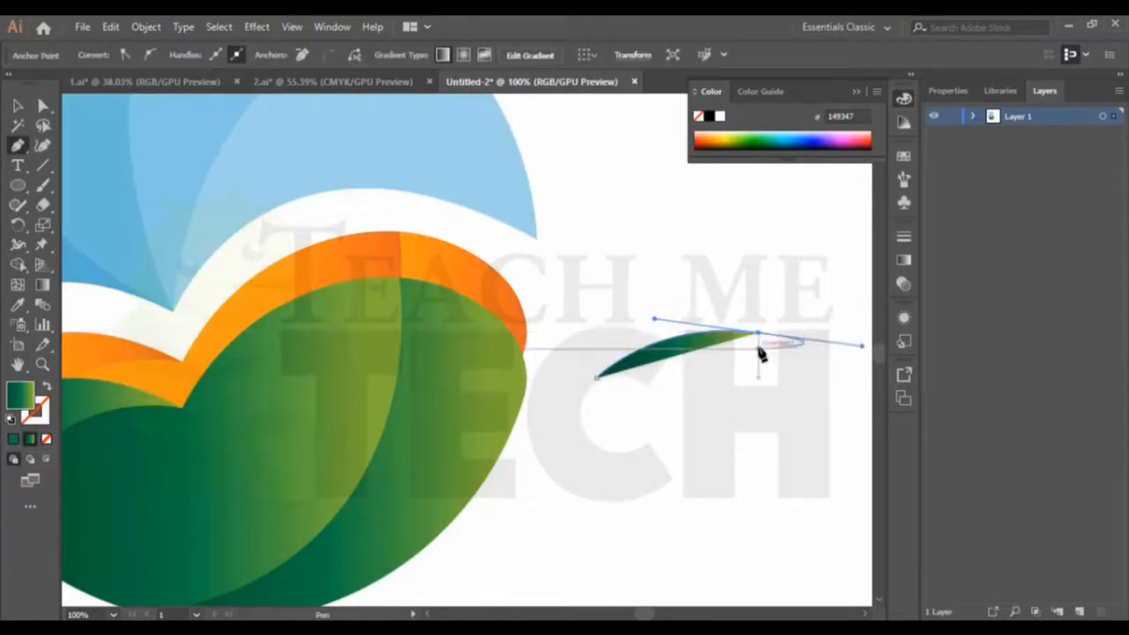
Step: Redirect the curve's green gradient along its length, running from light green at the lower end to dark green at the upper end
{"action": "left_click", "coordinate": [42, 284]}
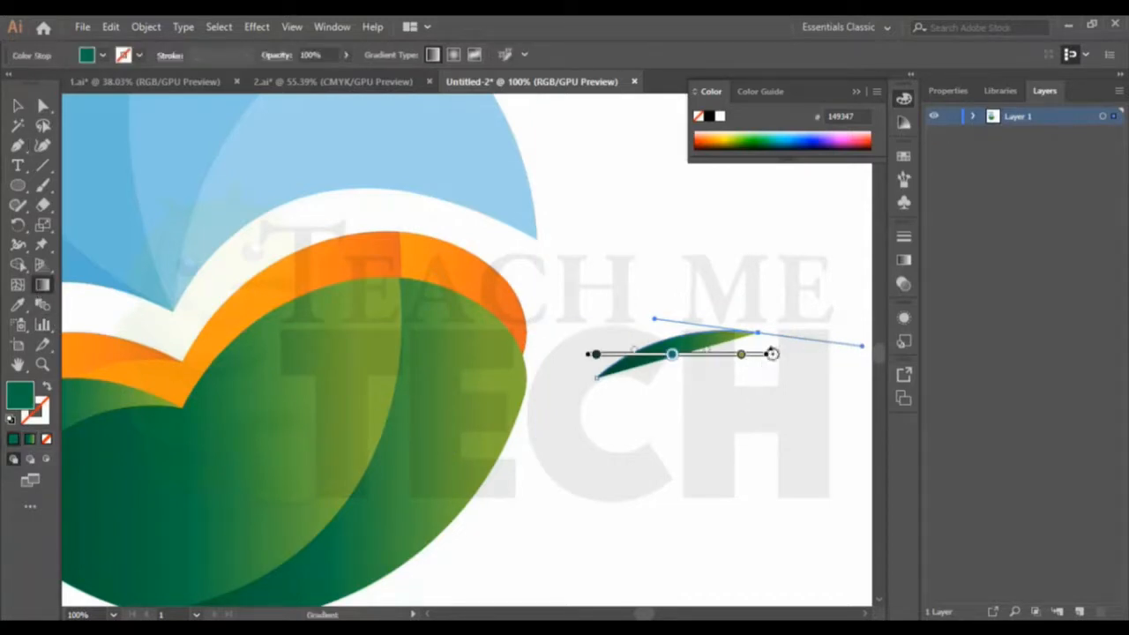
{"action": "mouse_move", "coordinate": [770, 354]}
{"action": "left_mouse_down"}
{"action": "mouse_move", "coordinate": [738, 394]}
{"action": "mouse_move", "coordinate": [486, 479]}
{"action": "mouse_move", "coordinate": [449, 442]}
{"action": "left_mouse_up"}
{"action": "mouse_move", "coordinate": [607, 381]}
{"action": "left_mouse_down"}
{"action": "mouse_move", "coordinate": [658, 377]}
{"action": "mouse_move", "coordinate": [742, 324]}
{"action": "mouse_move", "coordinate": [794, 312]}
{"action": "mouse_move", "coordinate": [773, 320]}
{"action": "mouse_move", "coordinate": [782, 309]}
{"action": "left_mouse_up"}
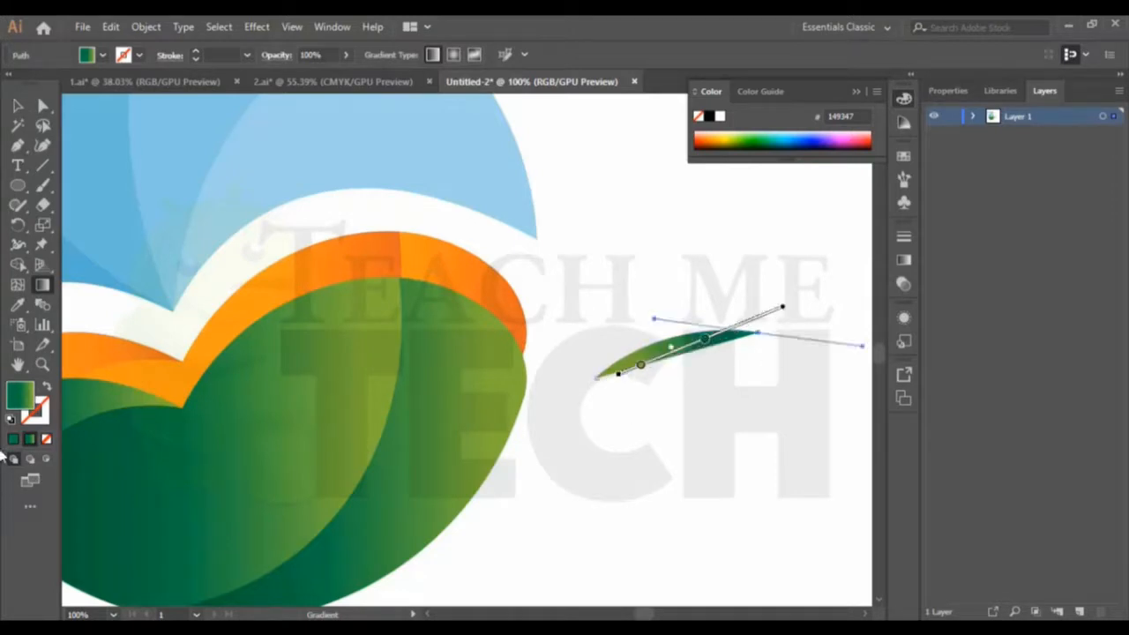
Step: Swap the curve's green gradient from fill to stroke and set the stroke weight to 2 pt
{"action": "left_click", "coordinate": [46, 389]}
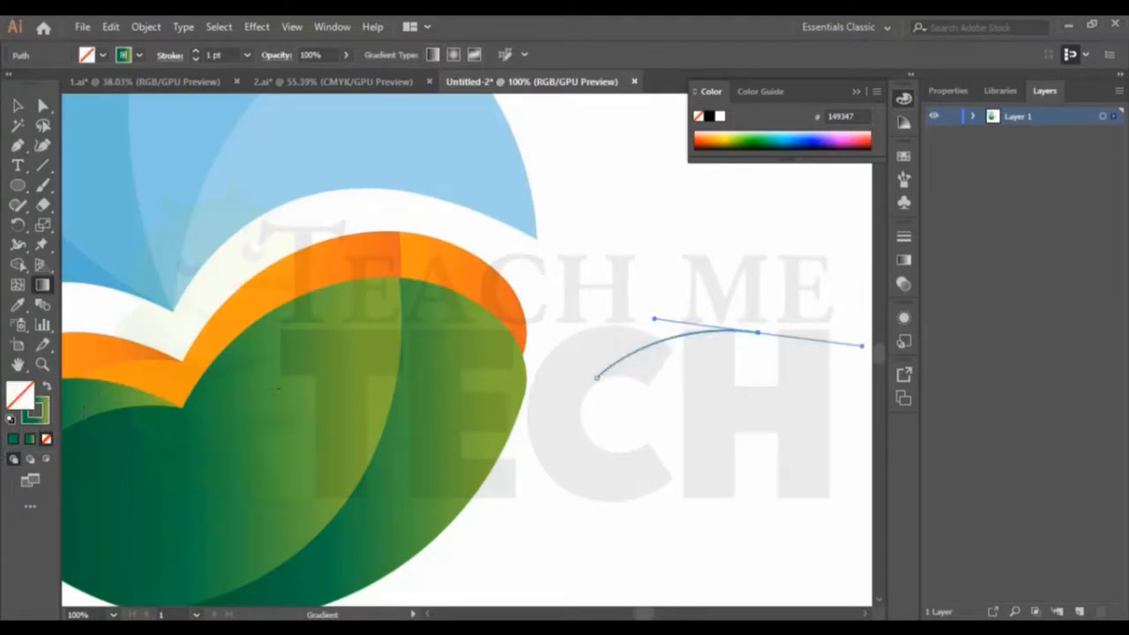
{"action": "left_click", "coordinate": [247, 54]}
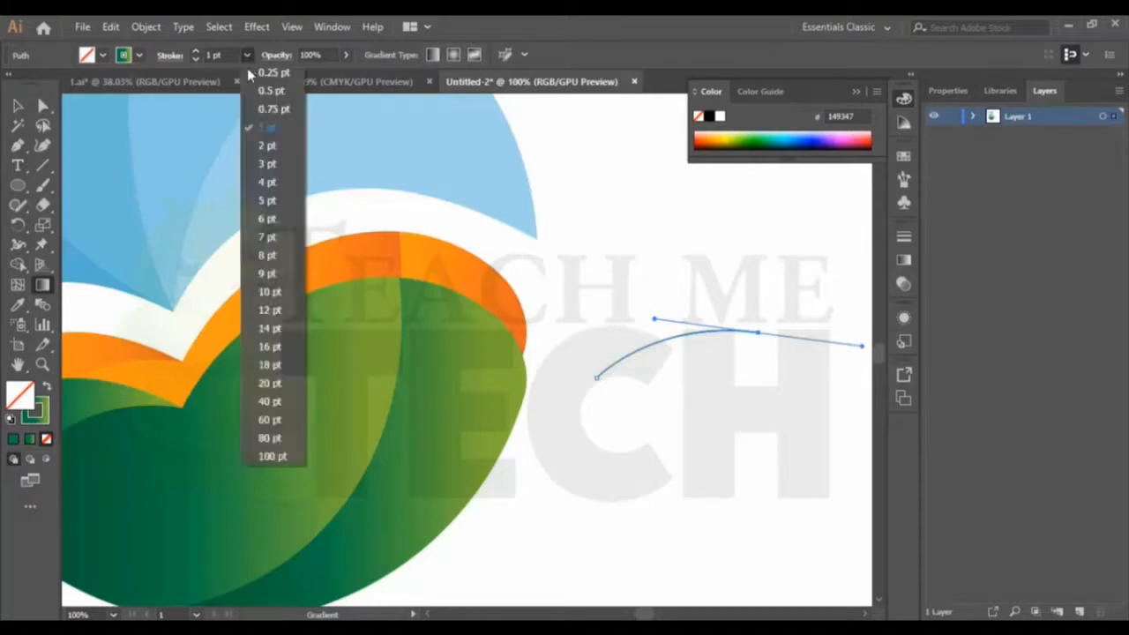
{"action": "left_click", "coordinate": [266, 151]}
{"action": "left_click", "coordinate": [17, 105]}
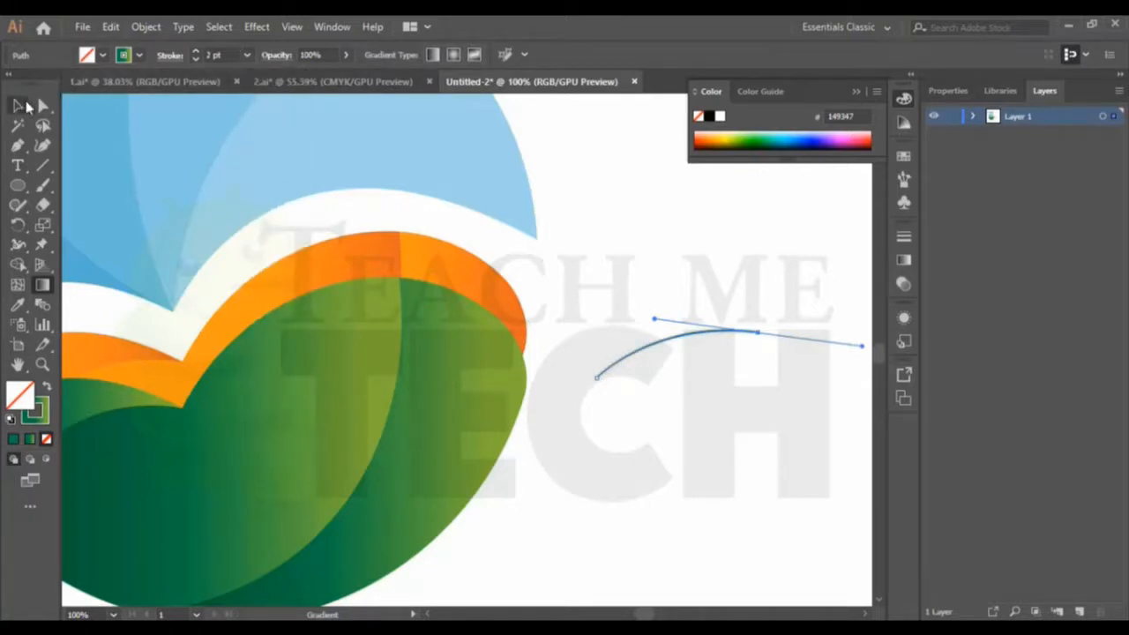
Step: Move the curved line so its lower end meets the green shape's right edge like an antenna
{"action": "left_click", "coordinate": [704, 354]}
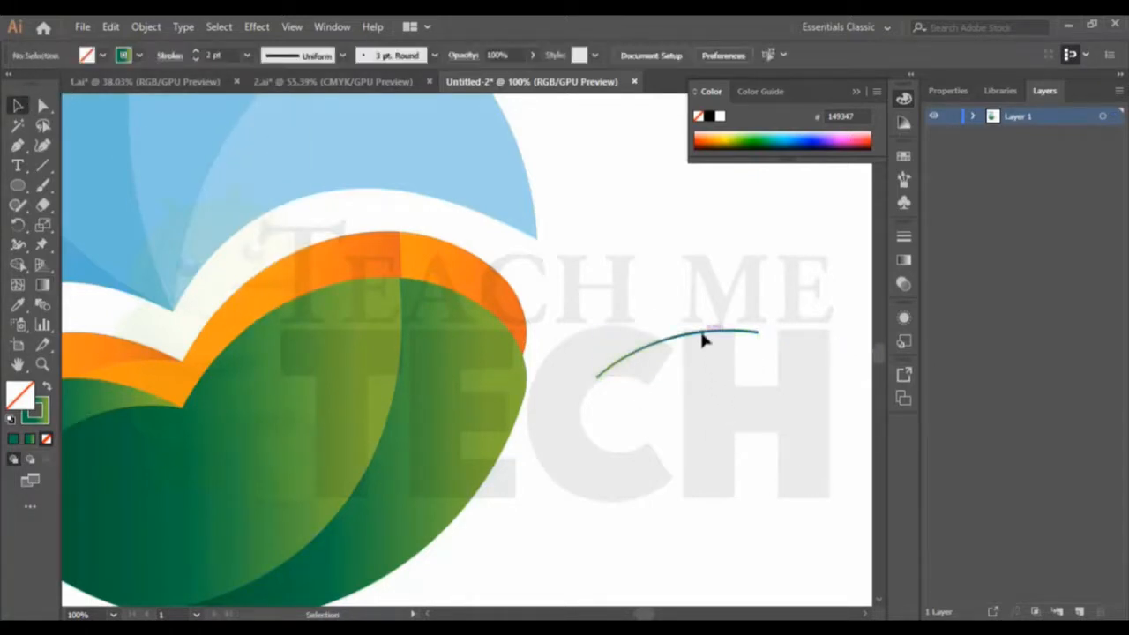
{"action": "left_click_drag", "start_coordinate": [703, 340], "coordinate": [617, 388]}
{"action": "left_click", "coordinate": [745, 449]}
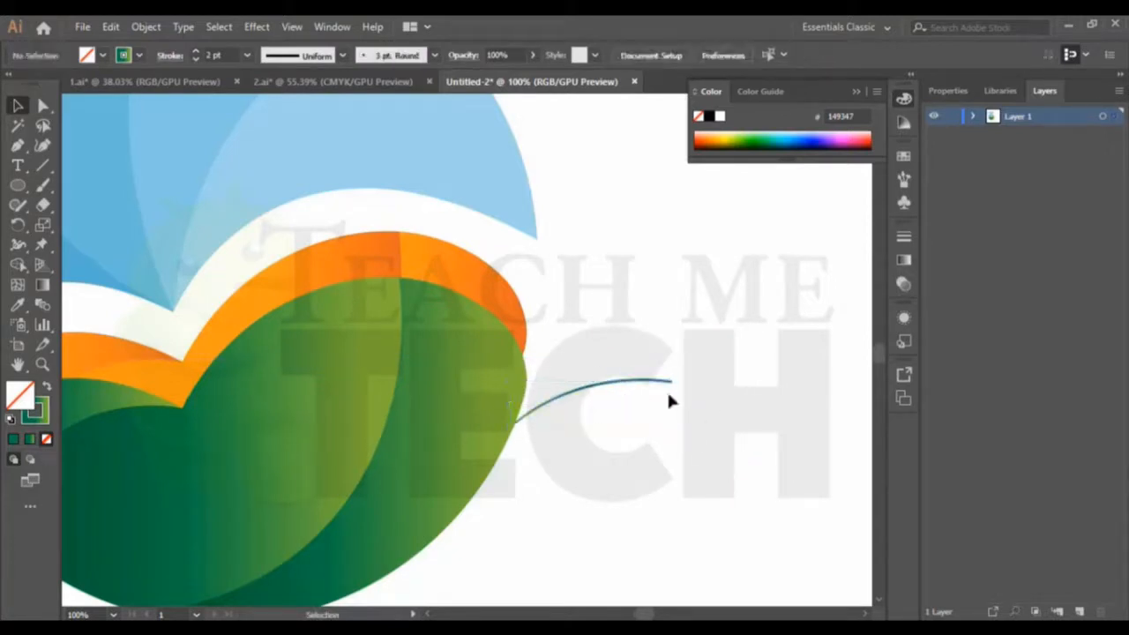
Step: Draw a small circle at the antenna's outer tip with the Ellipse tool, filled with the green gradient and without a stroke
{"action": "left_click", "coordinate": [17, 185]}
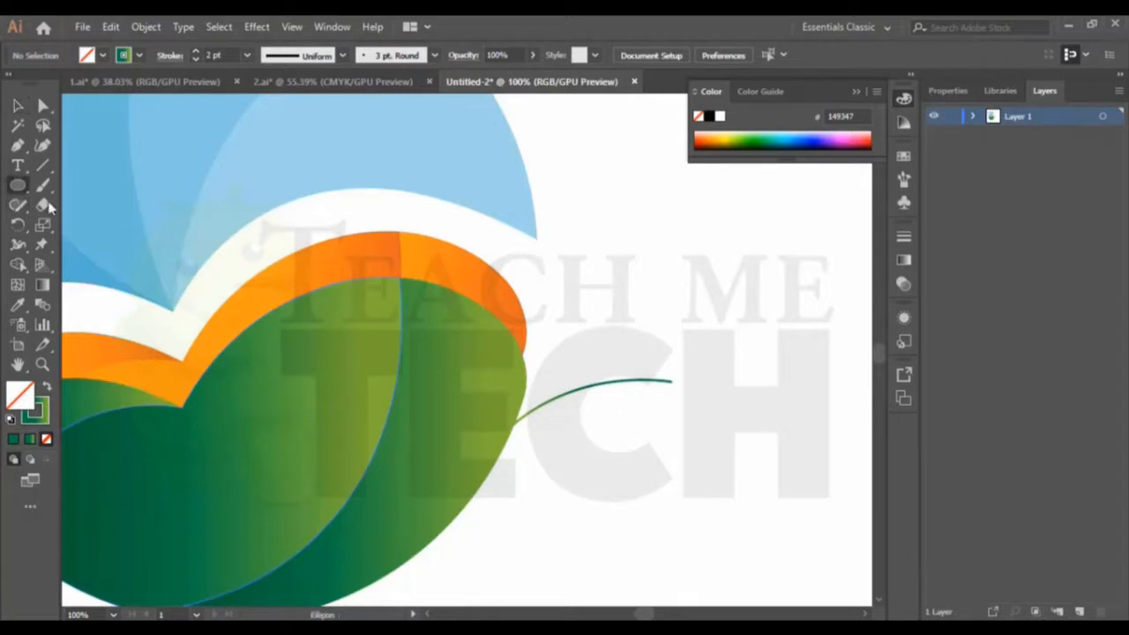
{"action": "mouse_move", "coordinate": [668, 374]}
{"action": "left_mouse_down"}
{"action": "mouse_move", "coordinate": [687, 388]}
{"action": "mouse_move", "coordinate": [677, 385]}
{"action": "left_mouse_up"}
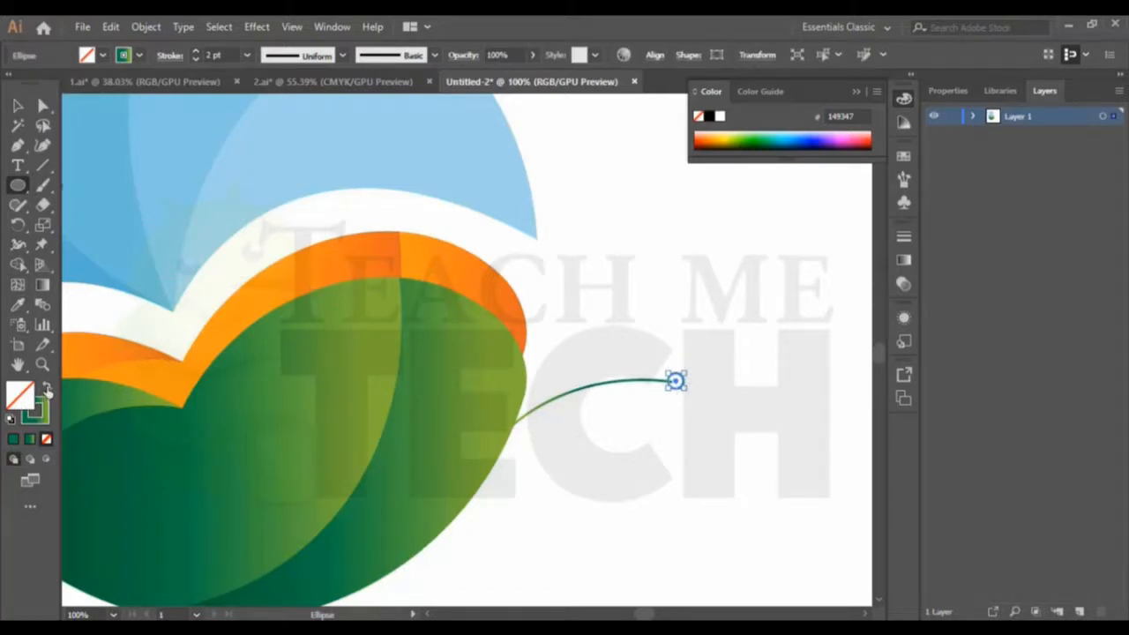
{"action": "left_click", "coordinate": [47, 388]}
{"action": "left_click", "coordinate": [17, 105]}
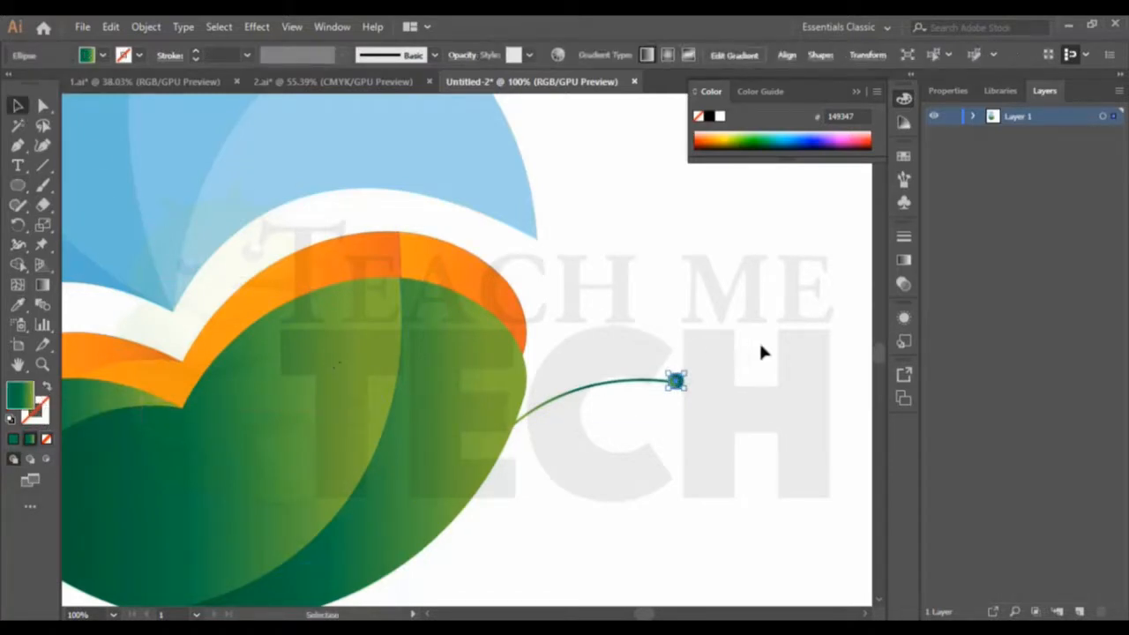
Step: Shift the small green circle slightly inward so it sits centered on the end of the antenna line
{"action": "left_click", "coordinate": [688, 394]}
{"action": "left_click_drag", "start_coordinate": [684, 382], "coordinate": [676, 388]}
{"action": "left_click", "coordinate": [741, 392]}
{"action": "scroll", "coordinate": [756, 394], "scroll_direction": "down", "scroll_amount": 1}
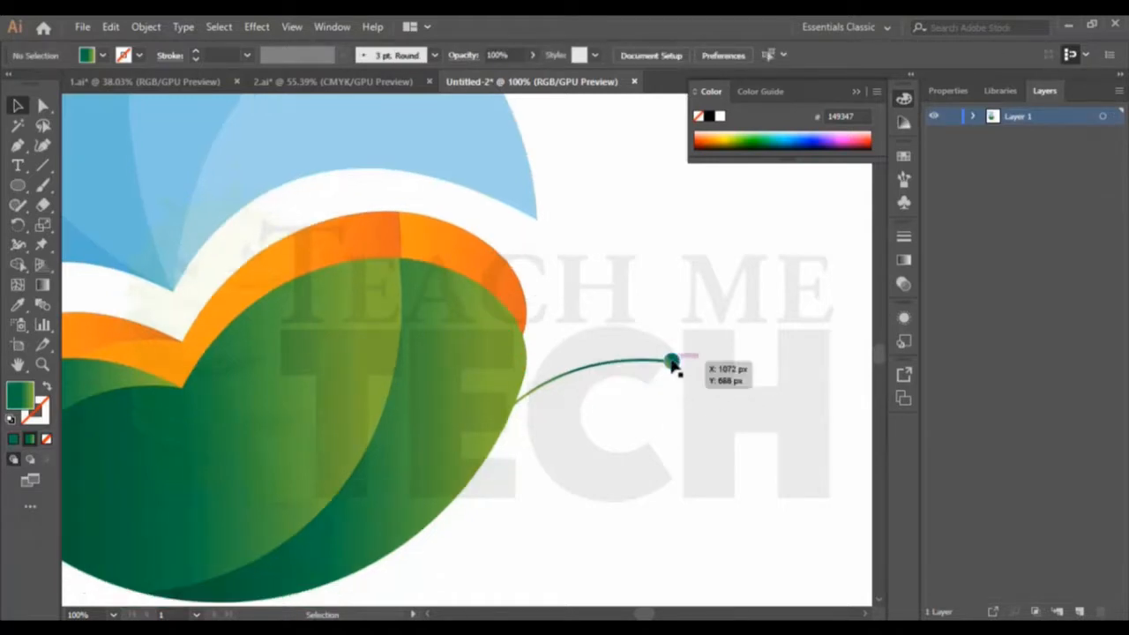
{"action": "left_click", "coordinate": [673, 361]}
{"action": "left_click", "coordinate": [757, 402]}
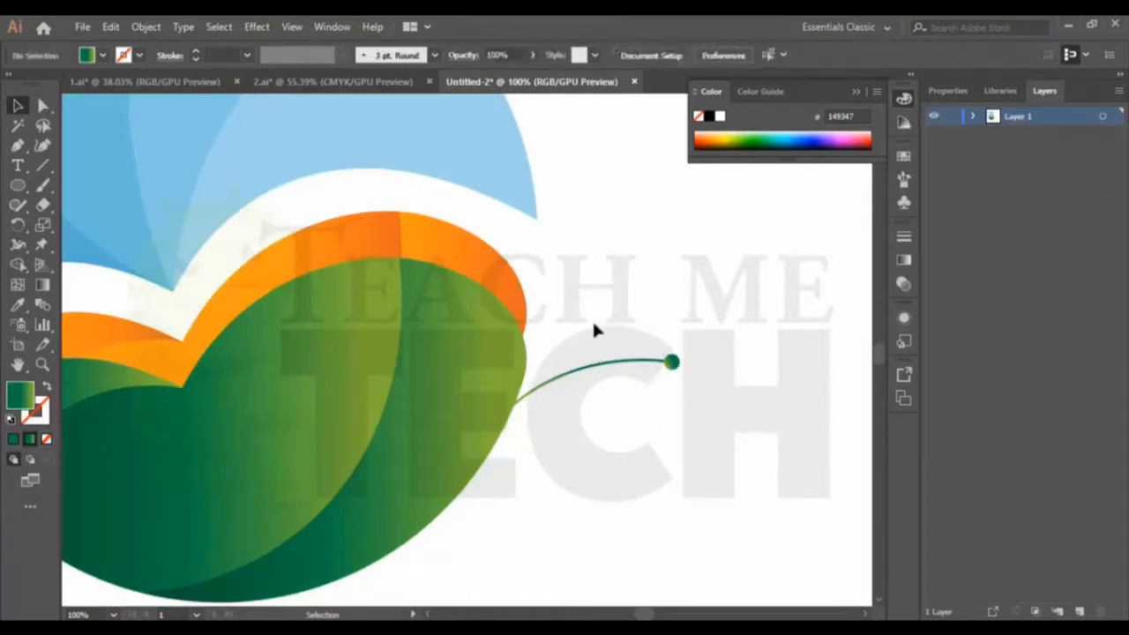
Step: Duplicate the antenna line with its tip circle in place and rotate the copy upward so both antennae spread from the same base
{"action": "left_click_drag", "start_coordinate": [591, 319], "coordinate": [737, 429]}
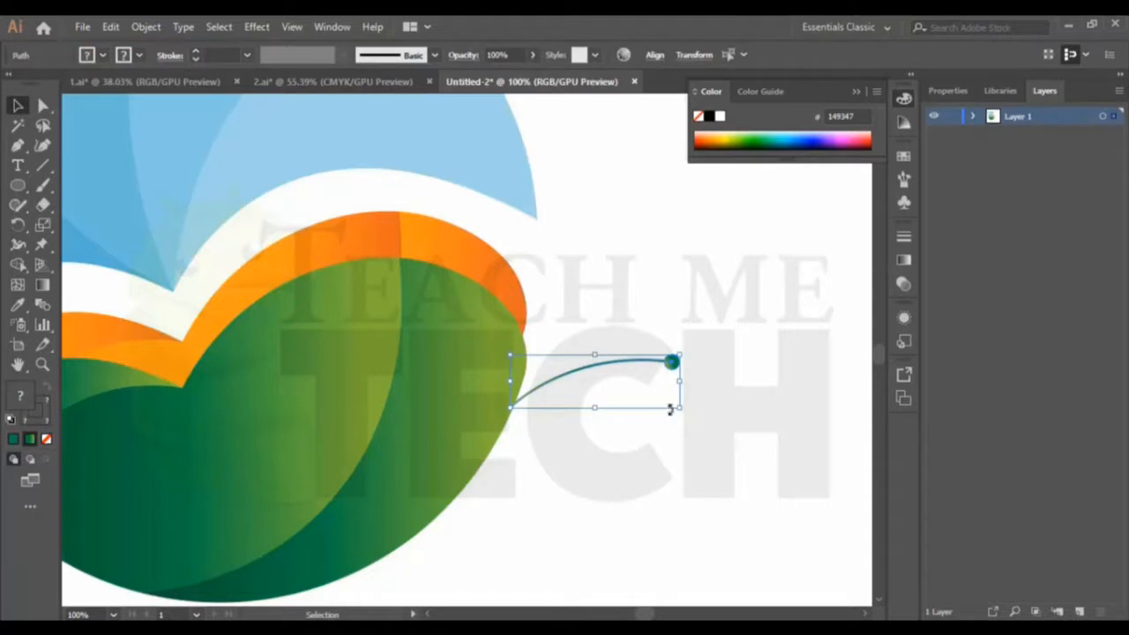
{"action": "key", "text": "ctrl+c"}
{"action": "key", "text": "ctrl+v"}
{"action": "left_click_drag", "start_coordinate": [500, 338], "coordinate": [649, 315]}
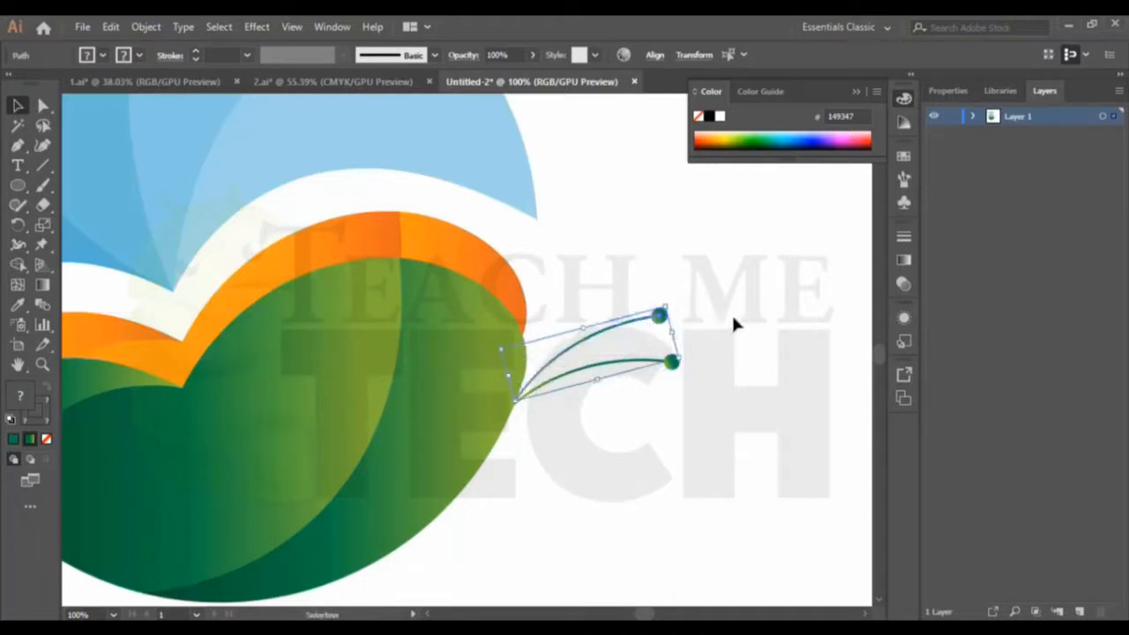
{"action": "left_click", "coordinate": [738, 314]}
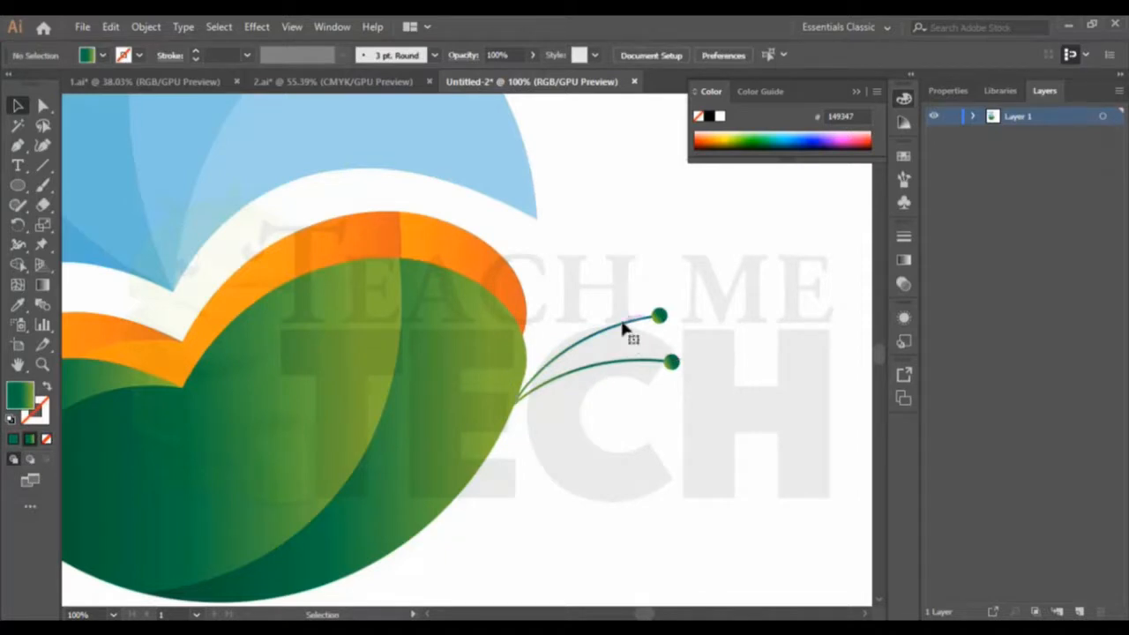
Step: Sample the right crescent's orange gradient onto the upper antenna line with the Eyedropper and swap it from fill to stroke
{"action": "left_click", "coordinate": [624, 329]}
{"action": "left_click", "coordinate": [733, 316]}
{"action": "left_click", "coordinate": [623, 334]}
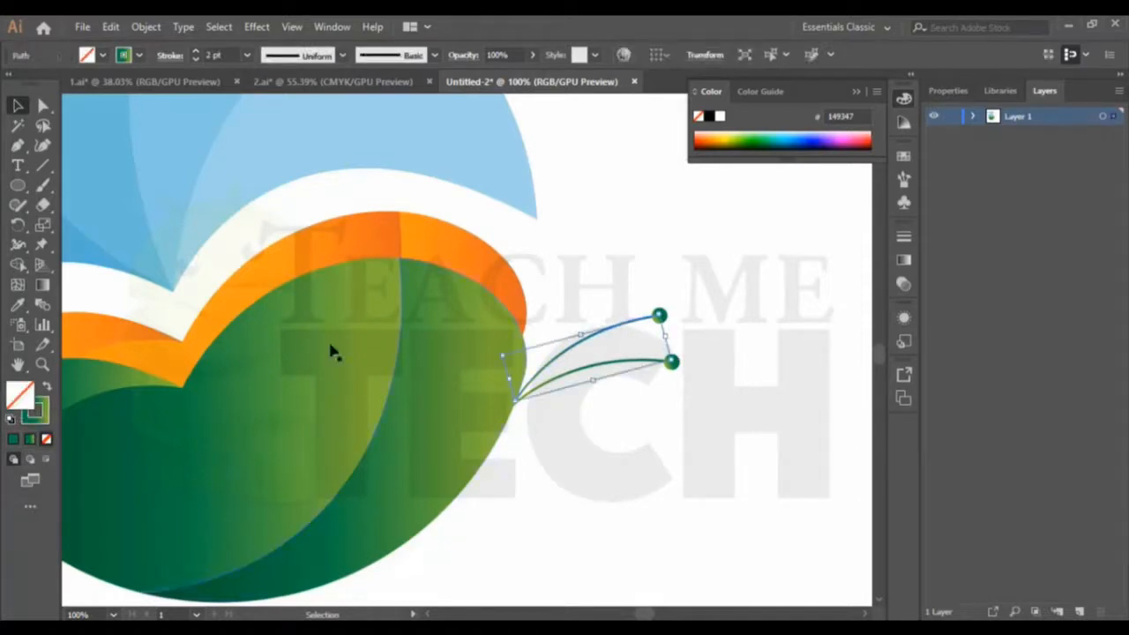
{"action": "left_click", "coordinate": [19, 305]}
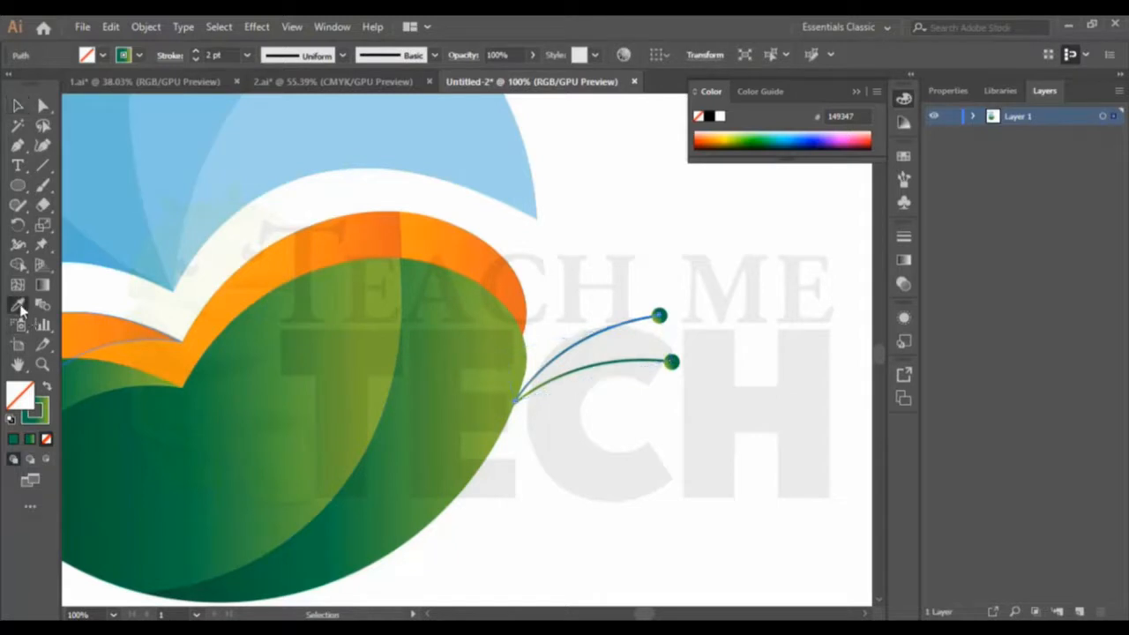
{"action": "left_click", "coordinate": [497, 255]}
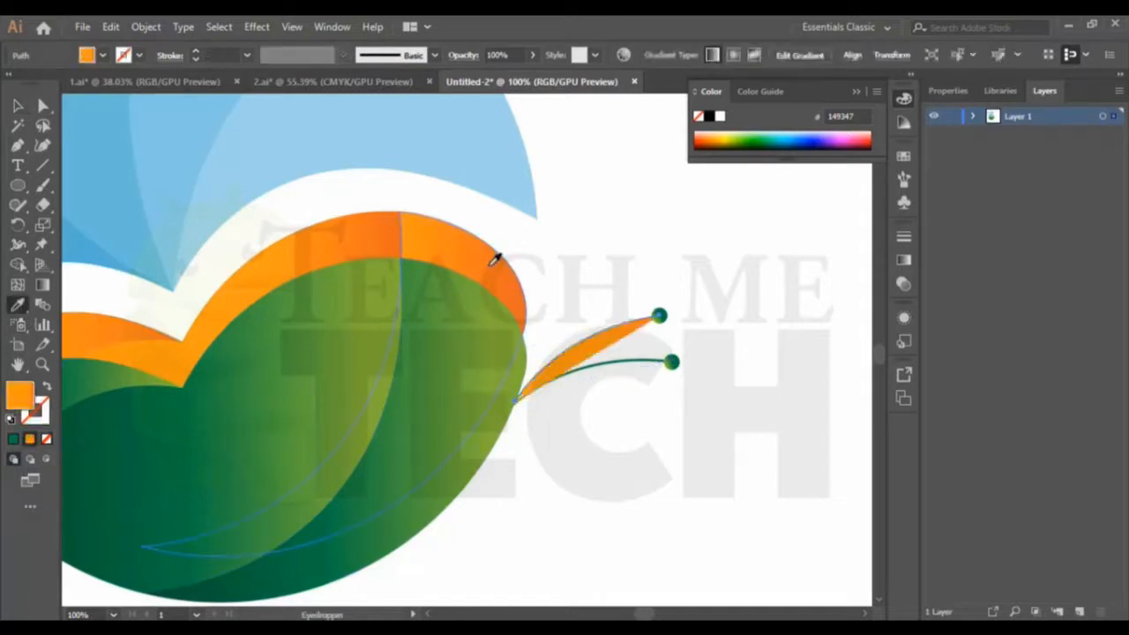
{"action": "left_click", "coordinate": [46, 390]}
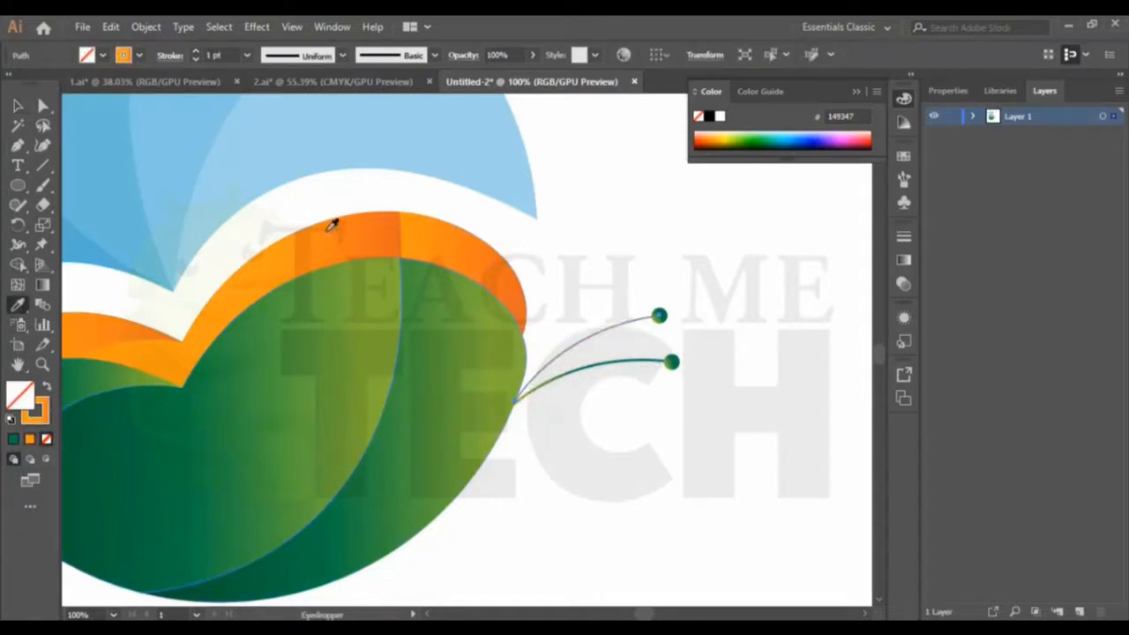
{"action": "left_click", "coordinate": [17, 105]}
{"action": "left_click", "coordinate": [743, 275]}
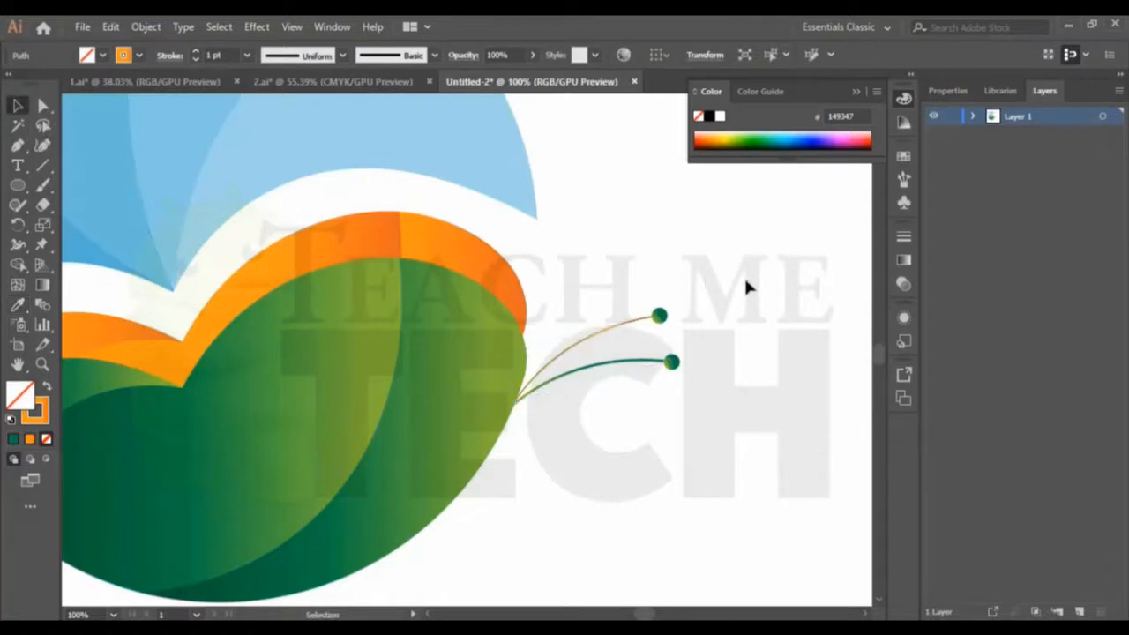
Step: Sample the orange gradient from the butterfly's right crescent onto the upper antenna's tip circle with the Eyedropper
{"action": "left_click", "coordinate": [662, 318]}
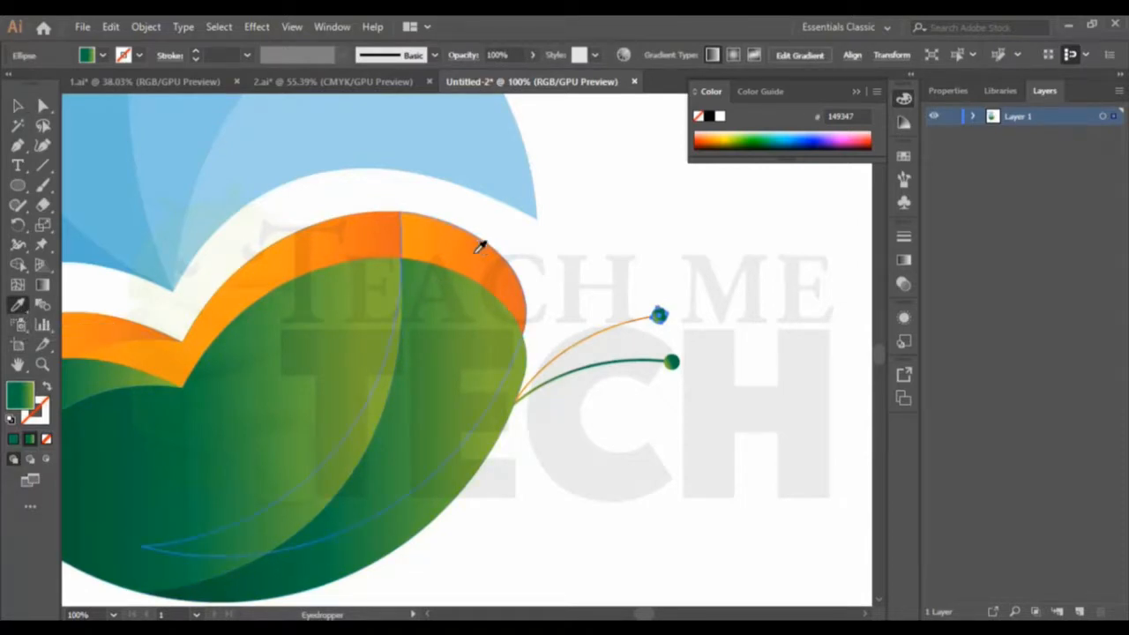
{"action": "left_click", "coordinate": [481, 241]}
{"action": "left_click", "coordinate": [17, 105]}
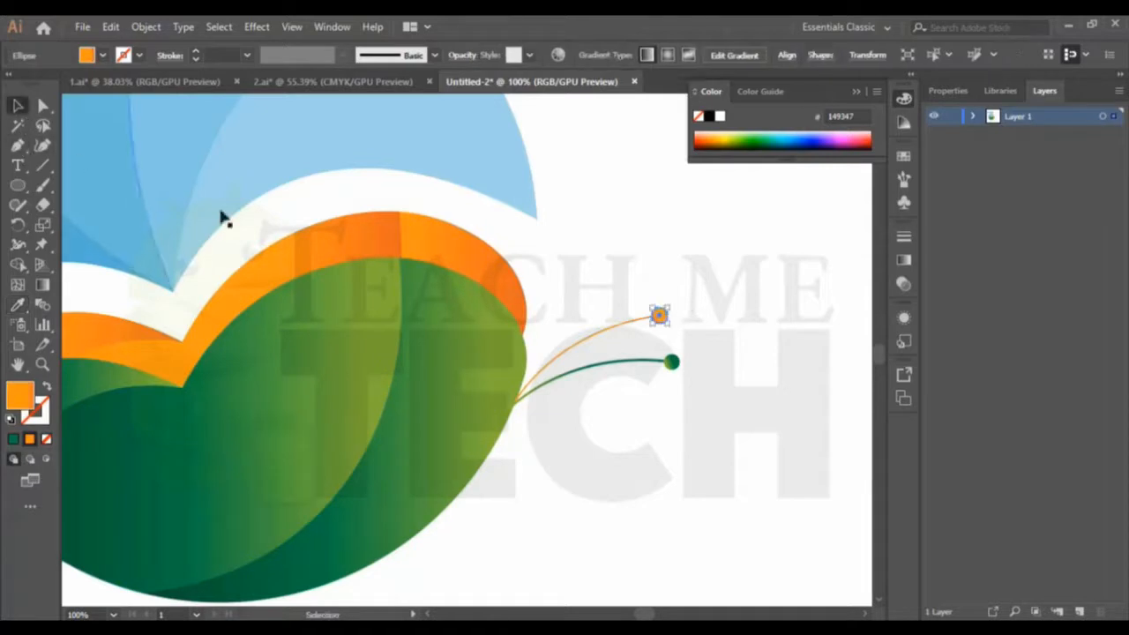
{"action": "left_click", "coordinate": [724, 311]}
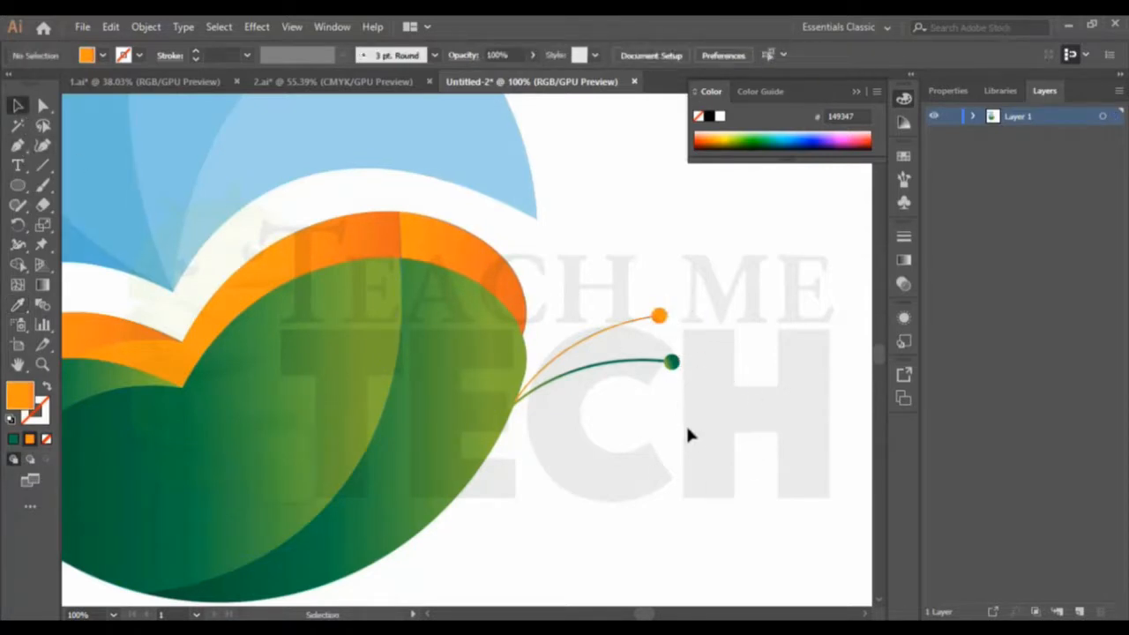
Step: Move the whole butterfly with its antennae to the right on the artboard, away from the color swatches
{"action": "key", "text": "ctrl+minus"}
{"action": "key", "text": "ctrl+minus"}
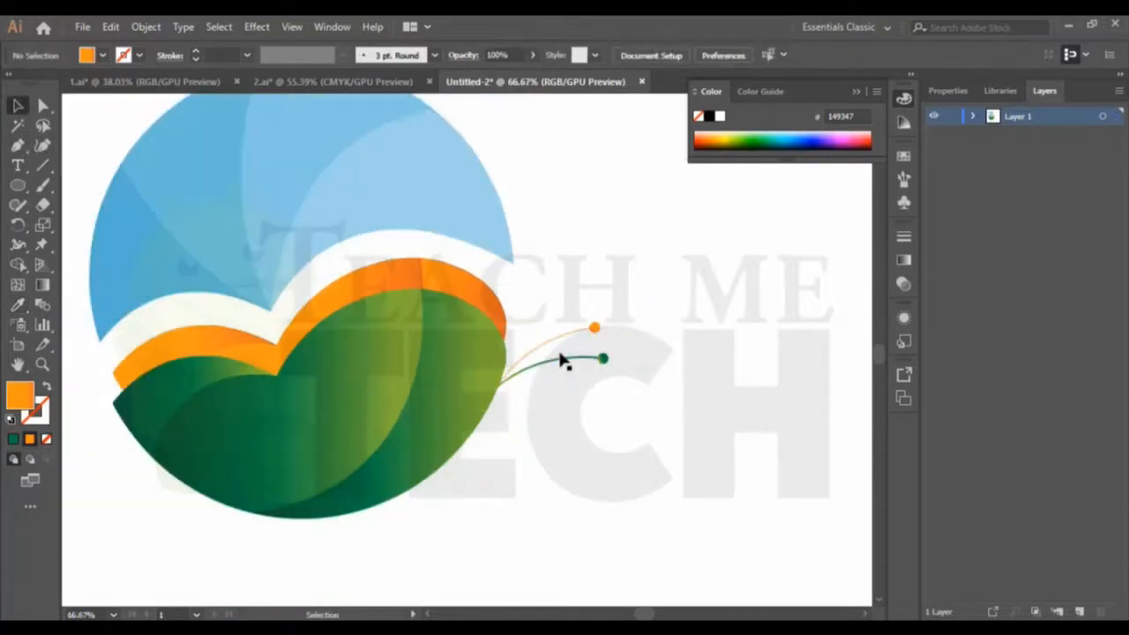
{"action": "scroll", "coordinate": [565, 360], "scroll_direction": "up", "scroll_amount": 1}
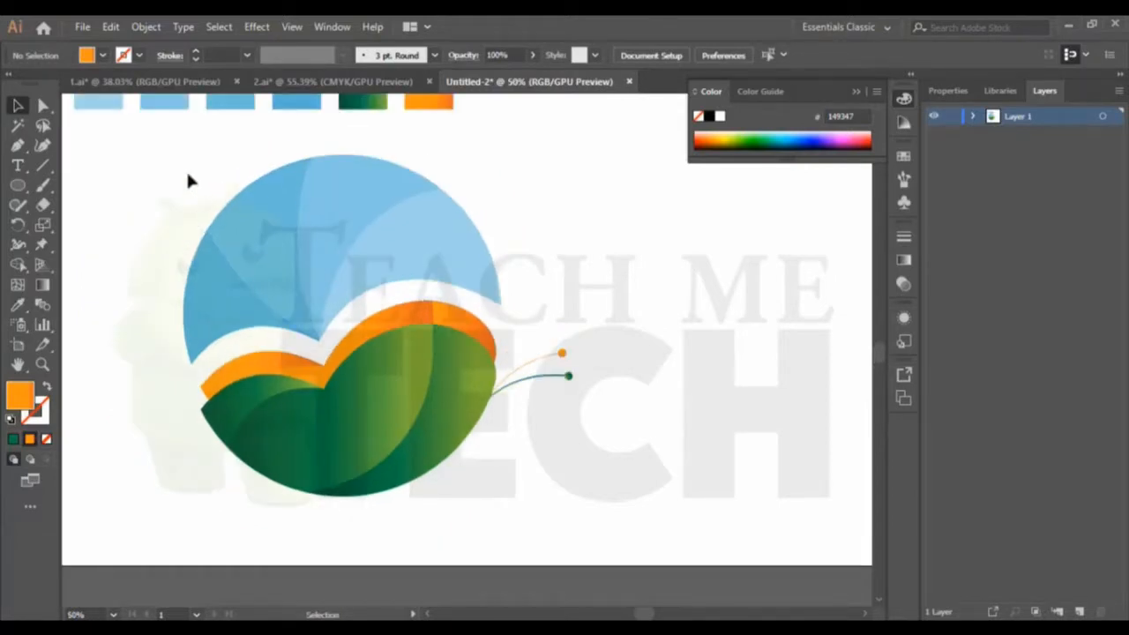
{"action": "left_click_drag", "start_coordinate": [648, 614], "coordinate": [654, 614]}
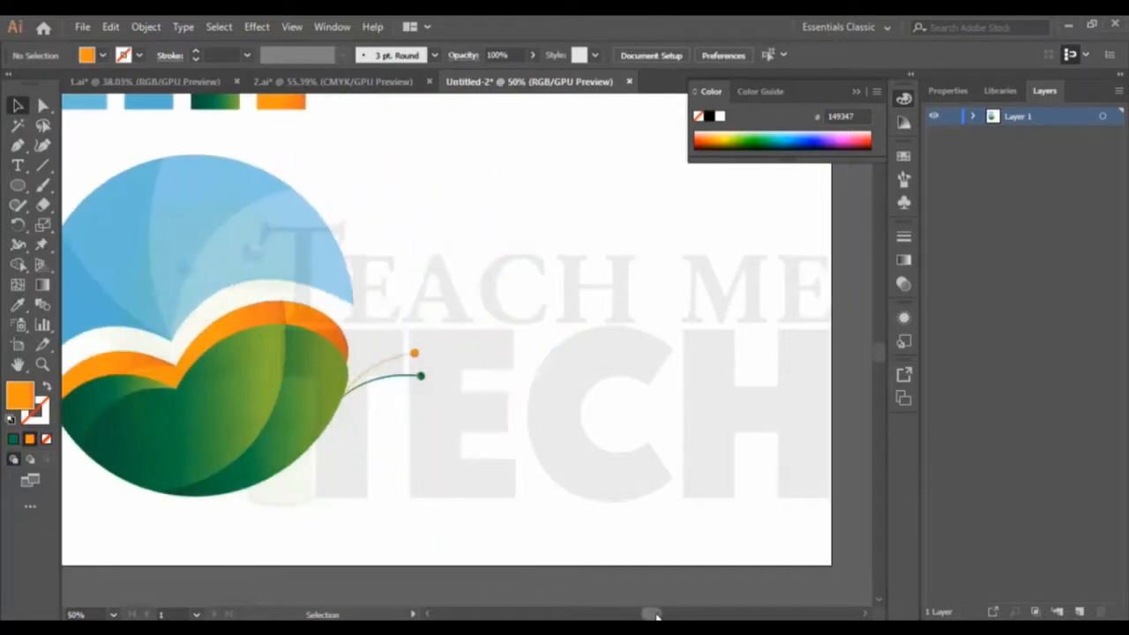
{"action": "scroll", "coordinate": [372, 485], "scroll_direction": "up", "scroll_amount": 2}
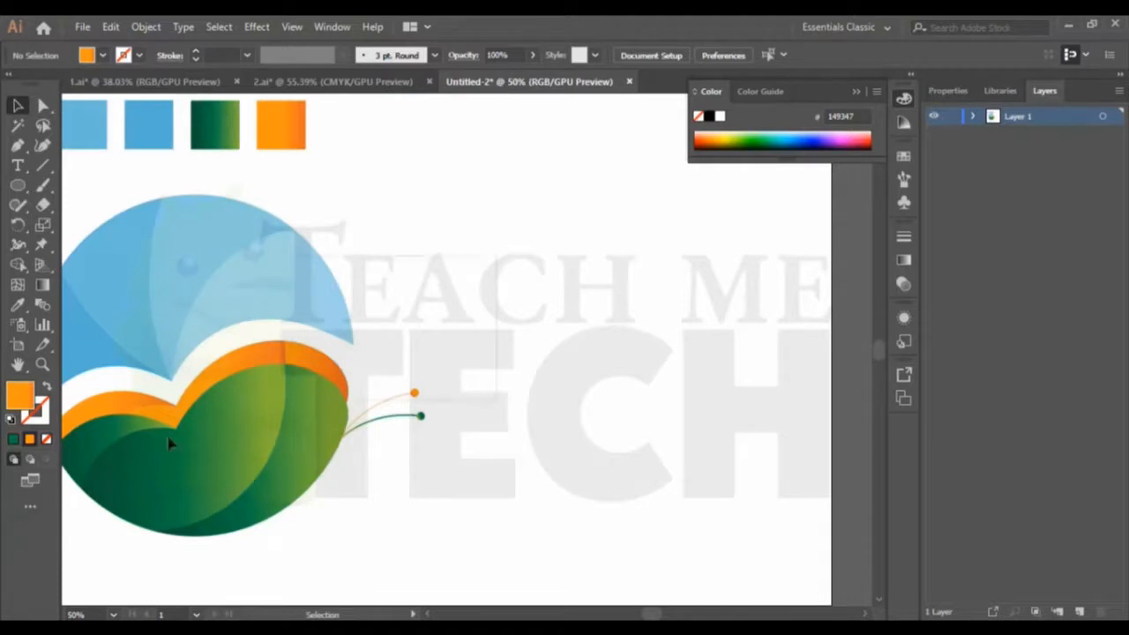
{"action": "left_click", "coordinate": [171, 406]}
{"action": "left_click_drag", "start_coordinate": [186, 287], "coordinate": [516, 254]}
{"action": "scroll", "coordinate": [541, 268], "scroll_direction": "down", "scroll_amount": 3}
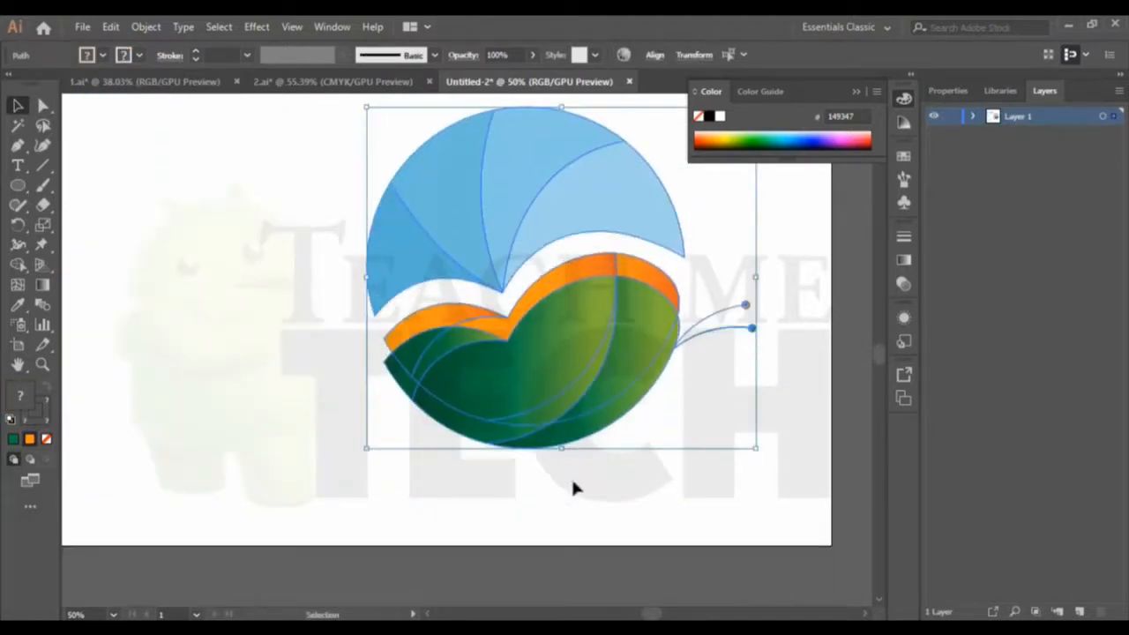
{"action": "left_click", "coordinate": [563, 531]}
Step: Try to move the butterfly artwork slightly higher on the artboard
{"action": "scroll", "coordinate": [333, 504], "scroll_direction": "up", "scroll_amount": 2}
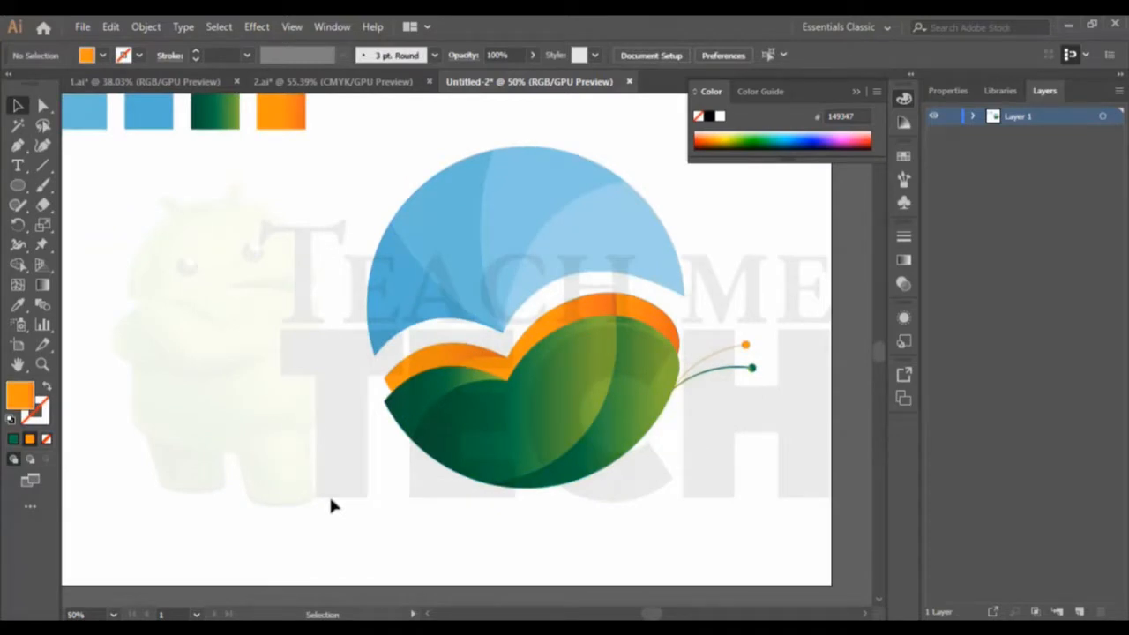
{"action": "scroll", "coordinate": [593, 457], "scroll_direction": "down", "scroll_amount": 3}
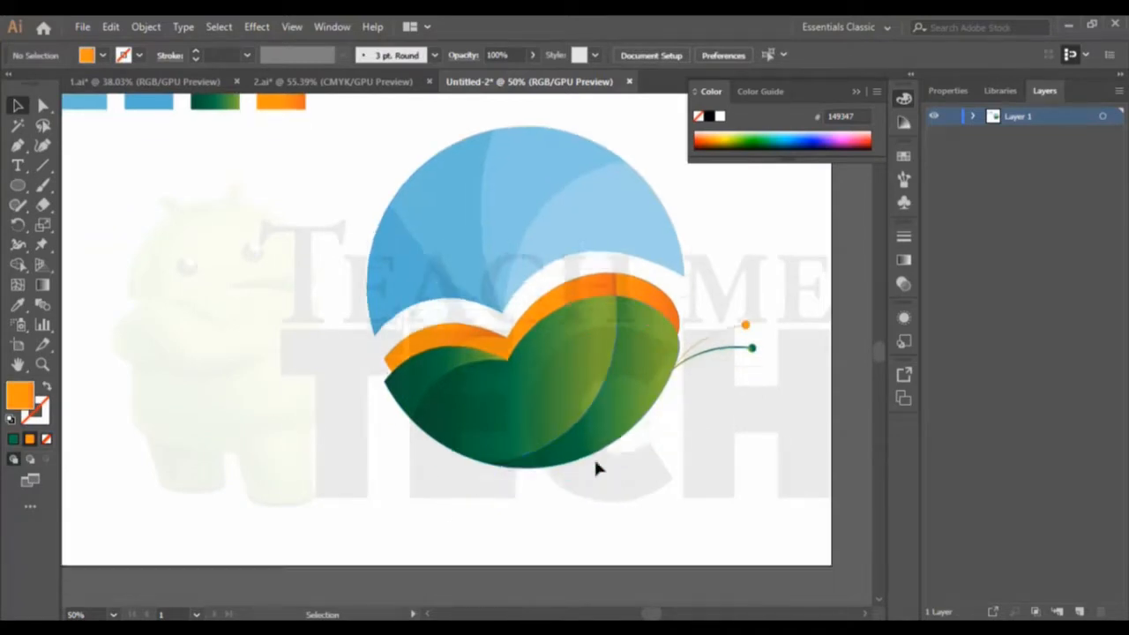
{"action": "left_click_drag", "start_coordinate": [706, 375], "coordinate": [706, 376]}
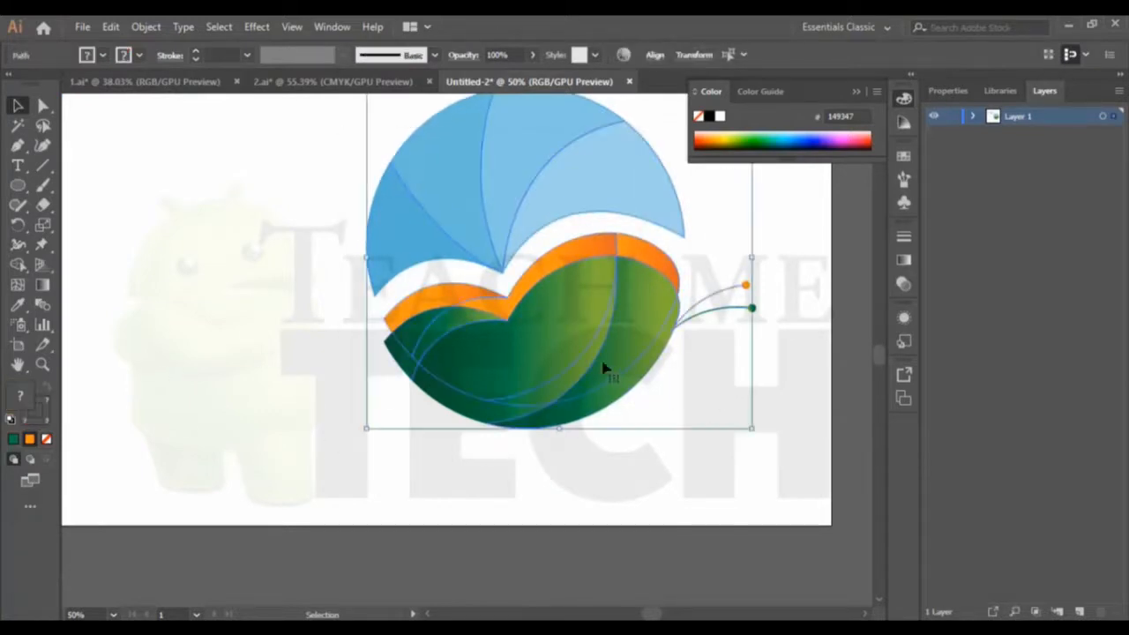
{"action": "left_click_drag", "start_coordinate": [573, 329], "coordinate": [573, 304]}
{"action": "scroll", "coordinate": [571, 374], "scroll_direction": "up", "scroll_amount": 3}
{"action": "scroll", "coordinate": [569, 381], "scroll_direction": "up", "scroll_amount": 1}
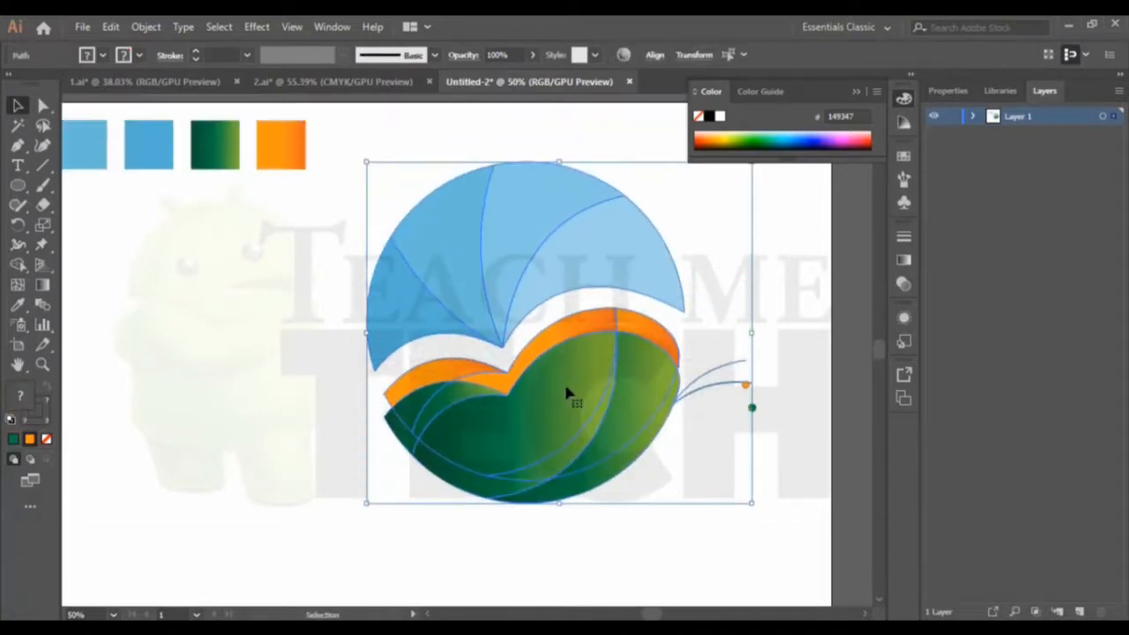
Step: Place a point text line just below the butterfly with the Type tool and set its font size to 48 pt
{"action": "scroll", "coordinate": [569, 384], "scroll_direction": "down", "scroll_amount": 2}
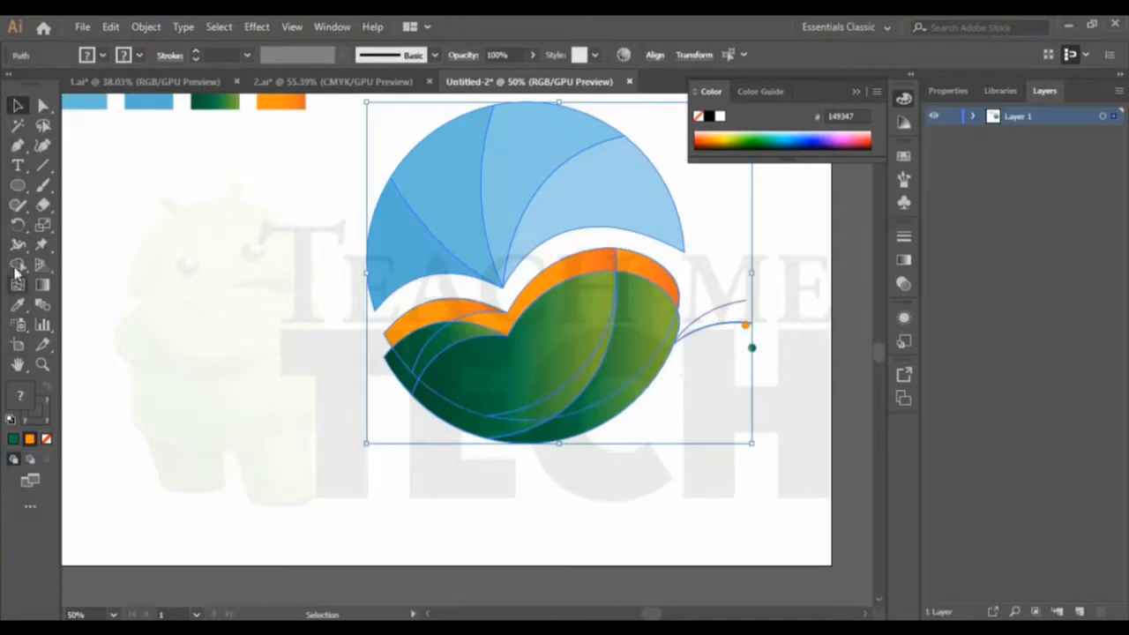
{"action": "key", "text": "a"}
{"action": "left_click", "coordinate": [18, 166]}
{"action": "scroll", "coordinate": [492, 453], "scroll_direction": "down", "scroll_amount": 2}
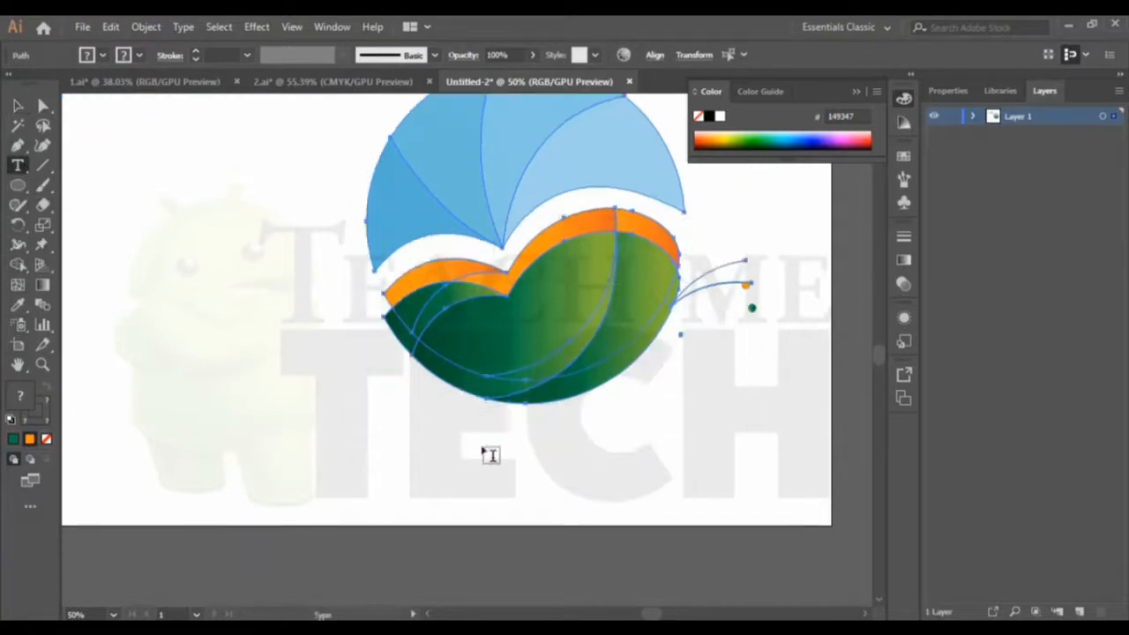
{"action": "scroll", "coordinate": [497, 467], "scroll_direction": "up", "scroll_amount": 1}
{"action": "left_click", "coordinate": [494, 474]}
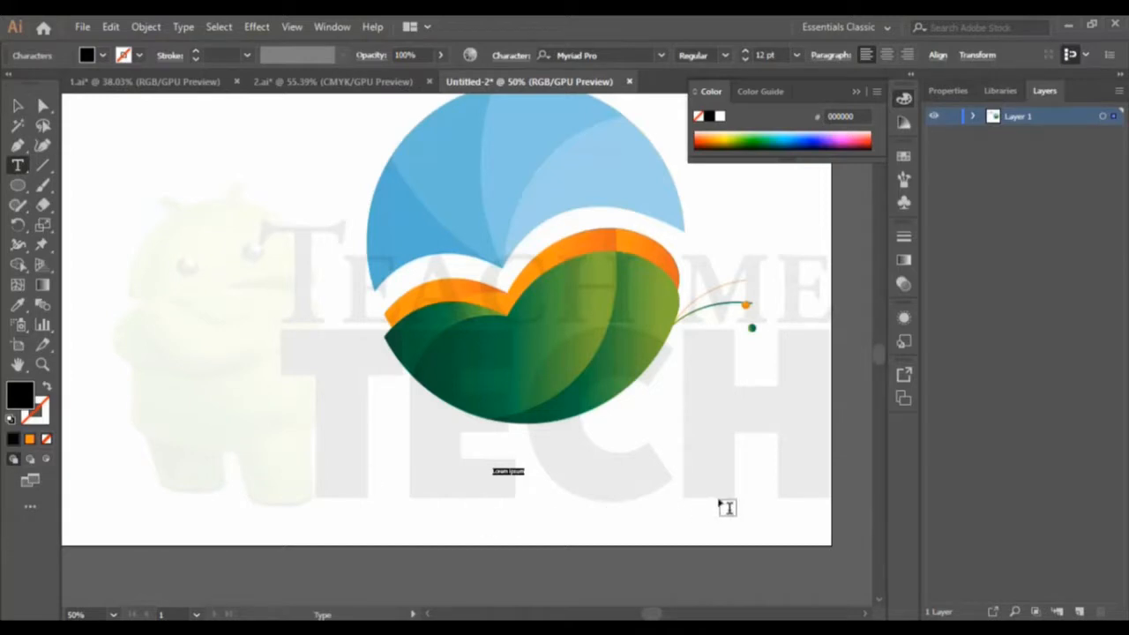
{"action": "left_click", "coordinate": [797, 55]}
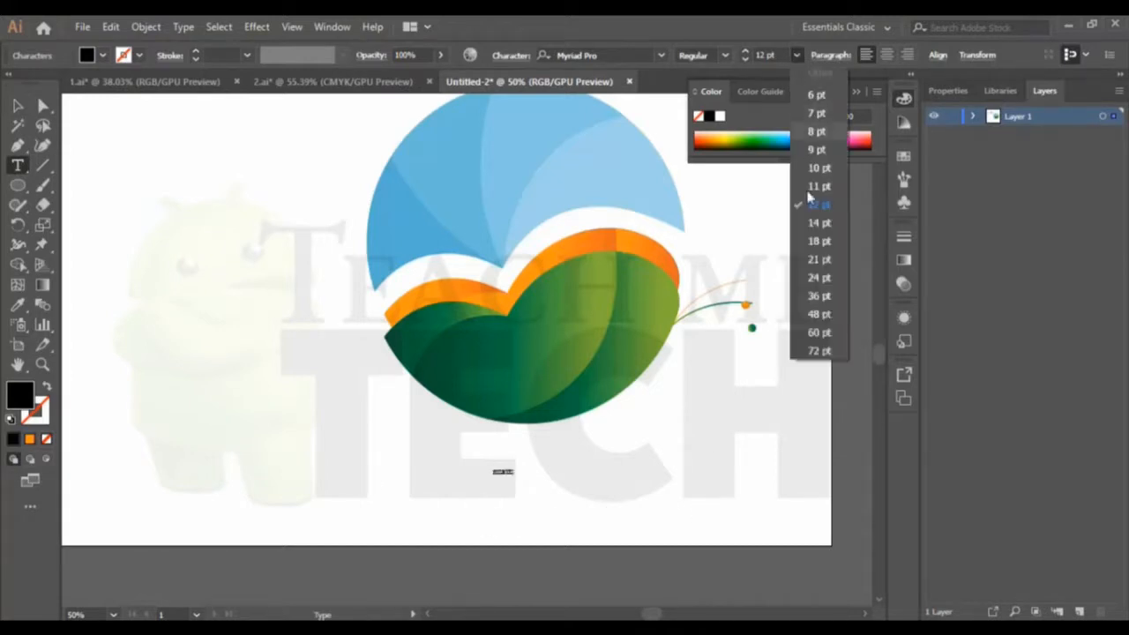
{"action": "left_click", "coordinate": [822, 315]}
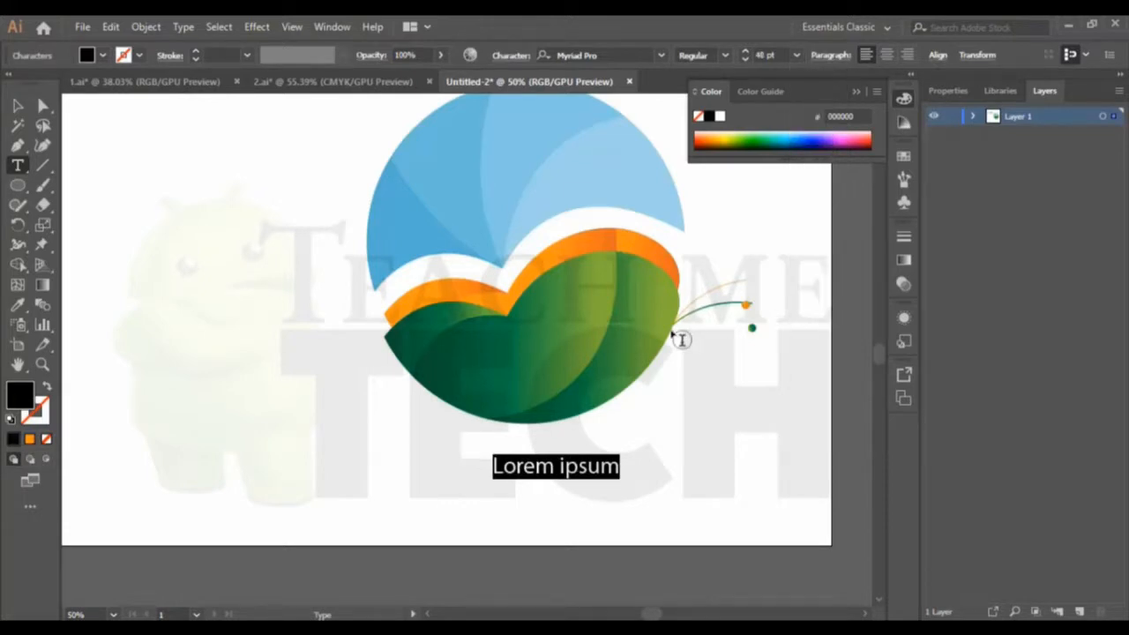
Step: Replace the placeholder text below the logo with the word "butterfly"
{"action": "type", "text": "buter"}
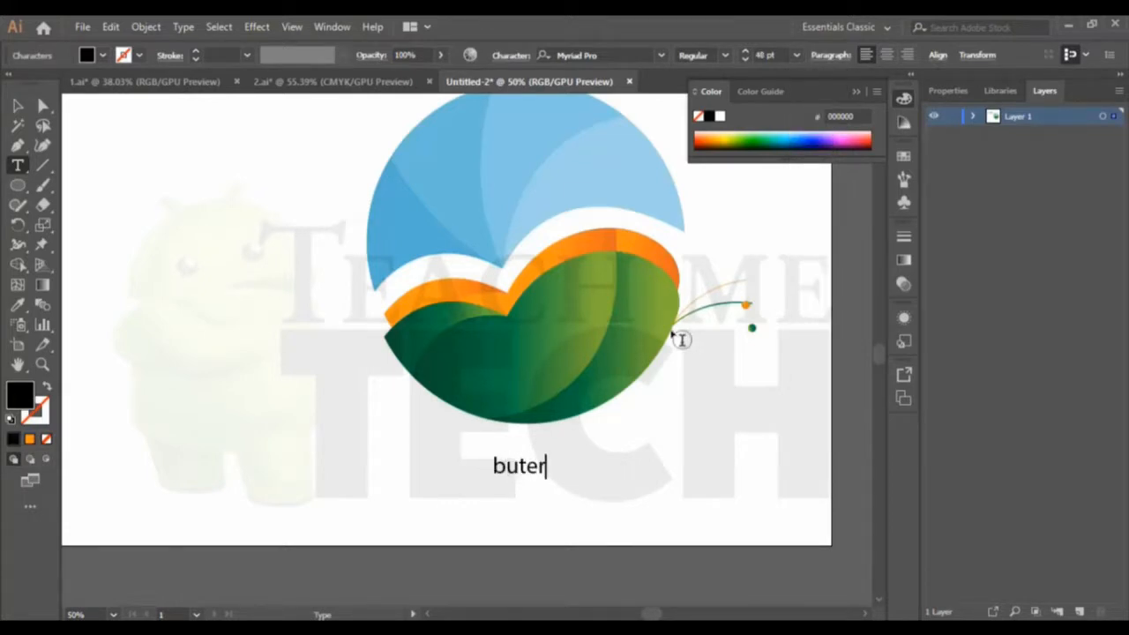
{"action": "type", "text": "fly"}
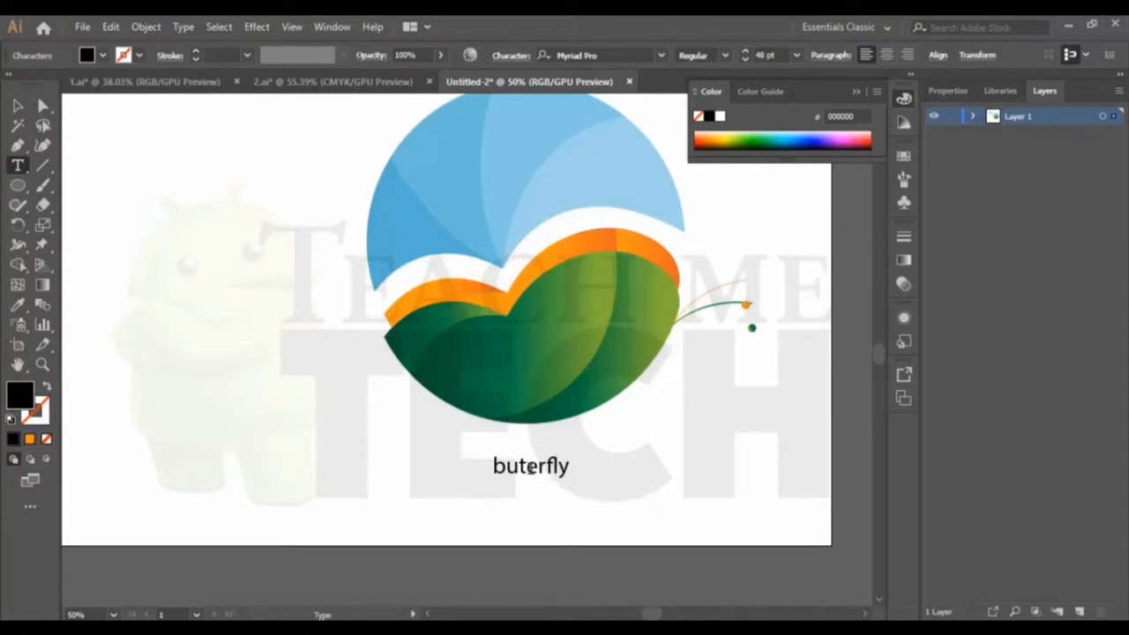
{"action": "left_click", "coordinate": [528, 467]}
{"action": "type", "text": "t"}
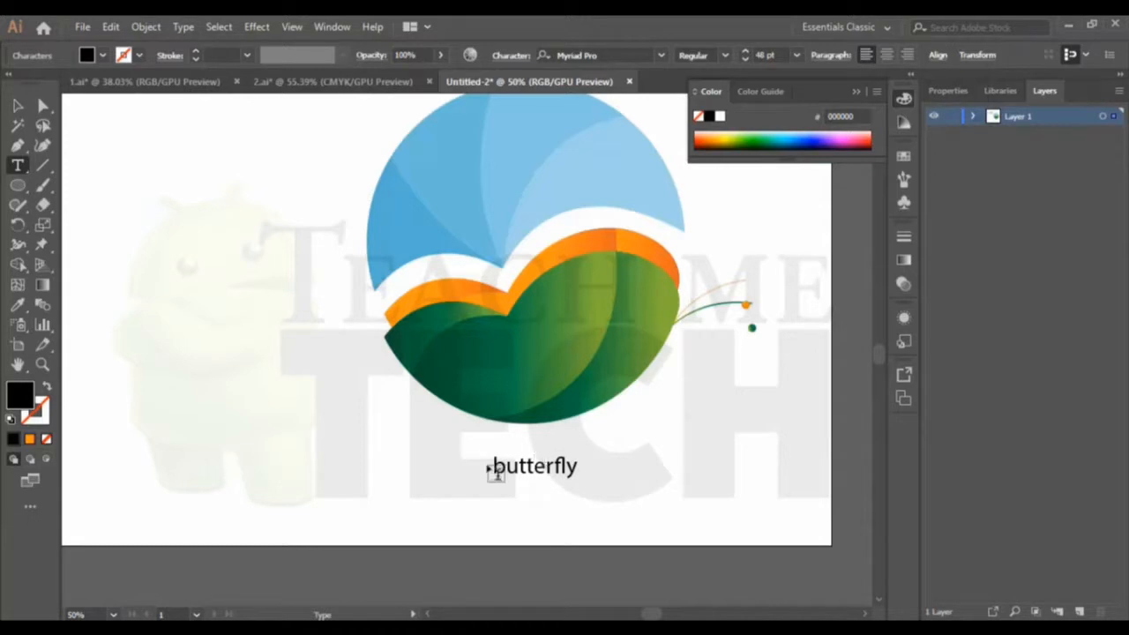
Step: Change the "butterfly" text to the Back to Black Demo font at 60 pt and finish editing it
{"action": "left_click_drag", "start_coordinate": [491, 467], "coordinate": [657, 471]}
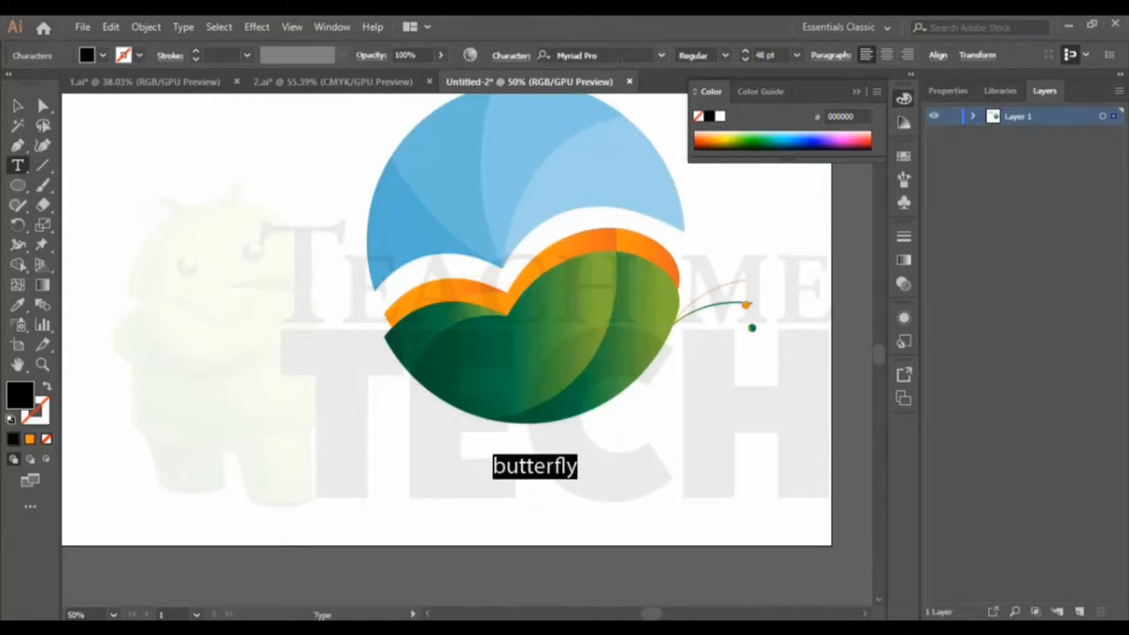
{"action": "left_click", "coordinate": [620, 57]}
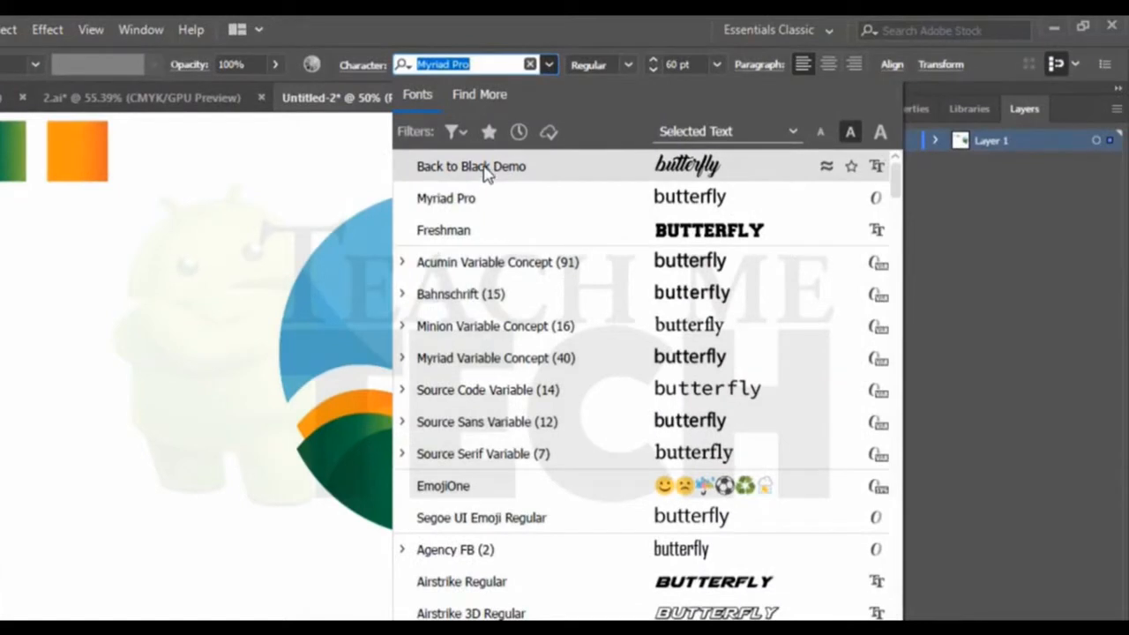
{"action": "left_click", "coordinate": [484, 173]}
{"action": "key", "text": "Escape"}
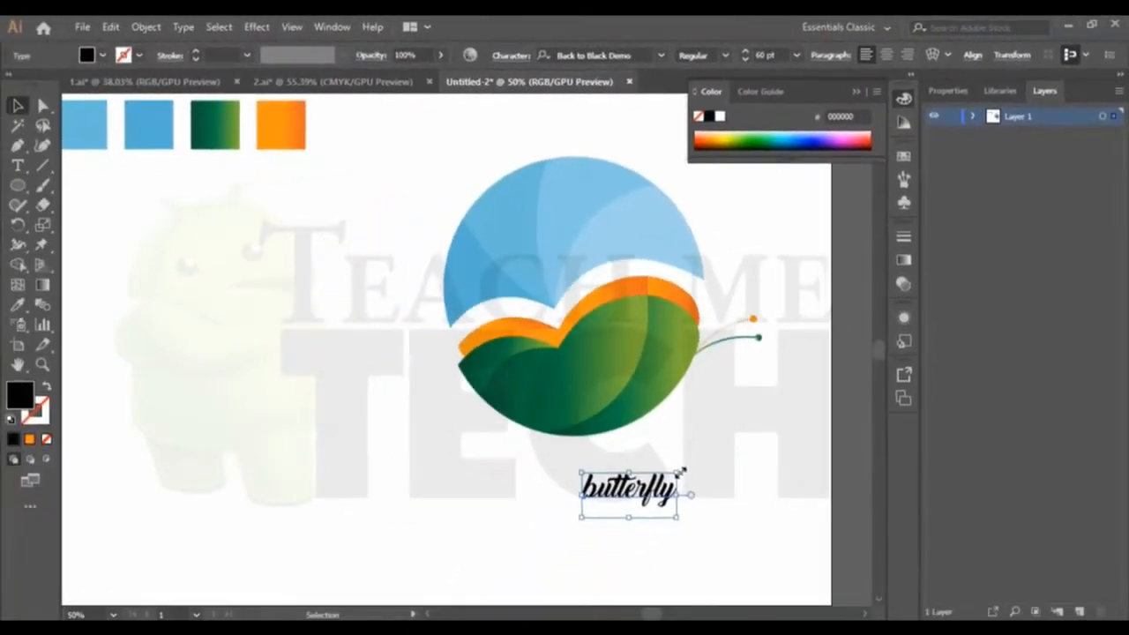
Step: Scale the "butterfly" text up to about 131 pt and position it centered beneath the butterfly
{"action": "left_click_drag", "start_coordinate": [681, 474], "coordinate": [788, 421]}
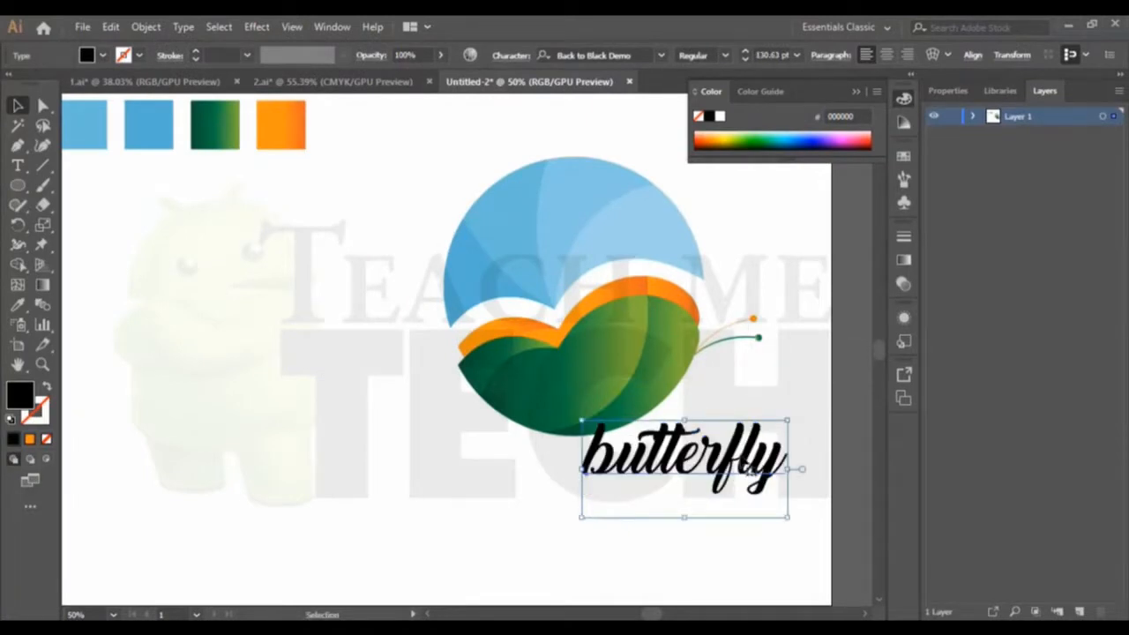
{"action": "left_click_drag", "start_coordinate": [748, 470], "coordinate": [640, 498]}
{"action": "left_click", "coordinate": [768, 467]}
{"action": "left_click", "coordinate": [764, 451]}
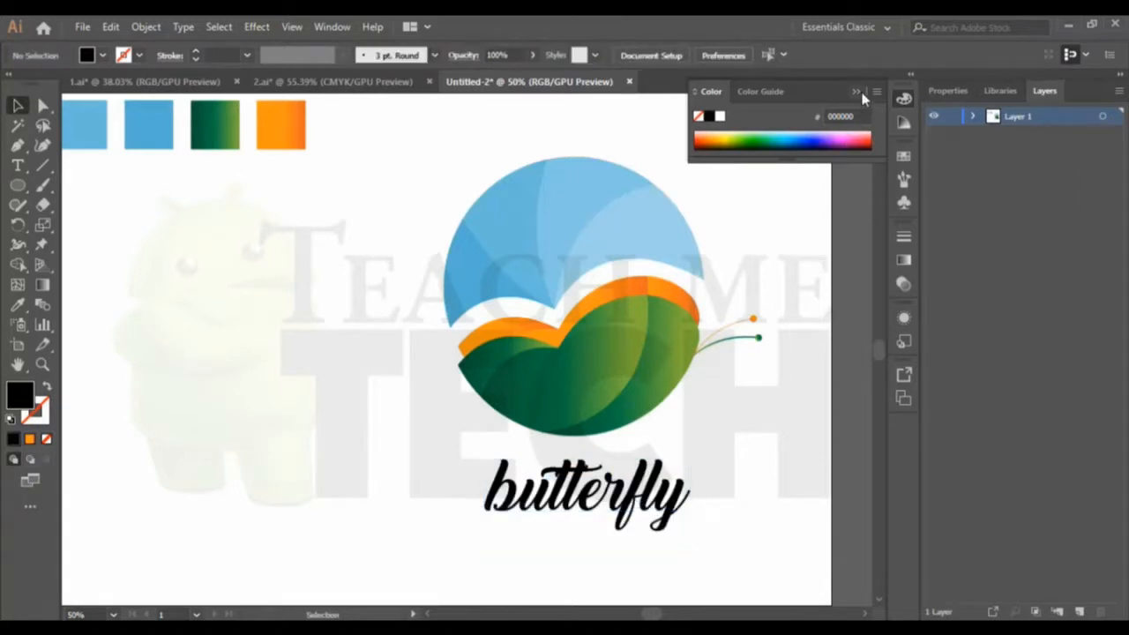
Step: Collapse the Color panel to clear the area around the logo and leave all artwork deselected
{"action": "left_click", "coordinate": [862, 94]}
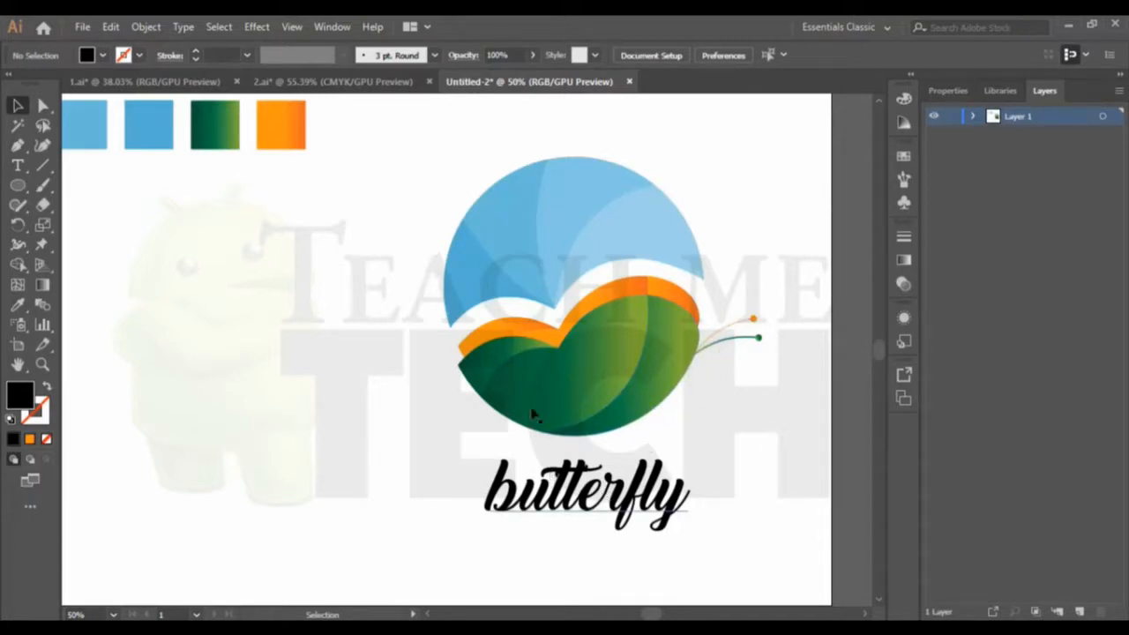
{"action": "left_click_drag", "start_coordinate": [443, 184], "coordinate": [748, 539]}
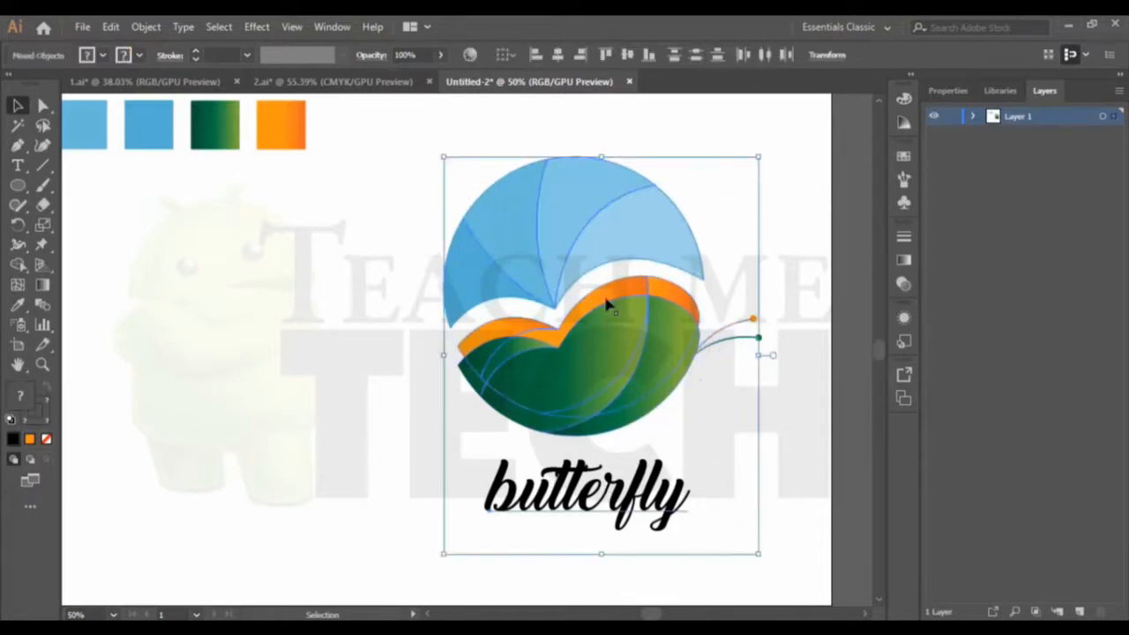
{"action": "key", "text": "ctrl+h"}
{"action": "left_click", "coordinate": [784, 443]}
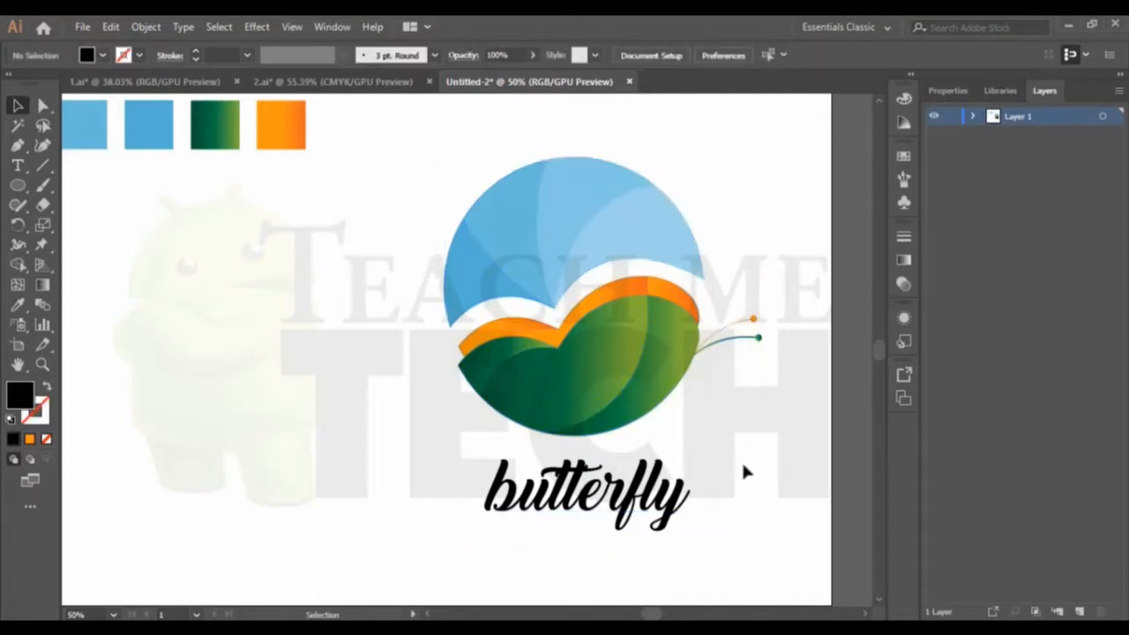